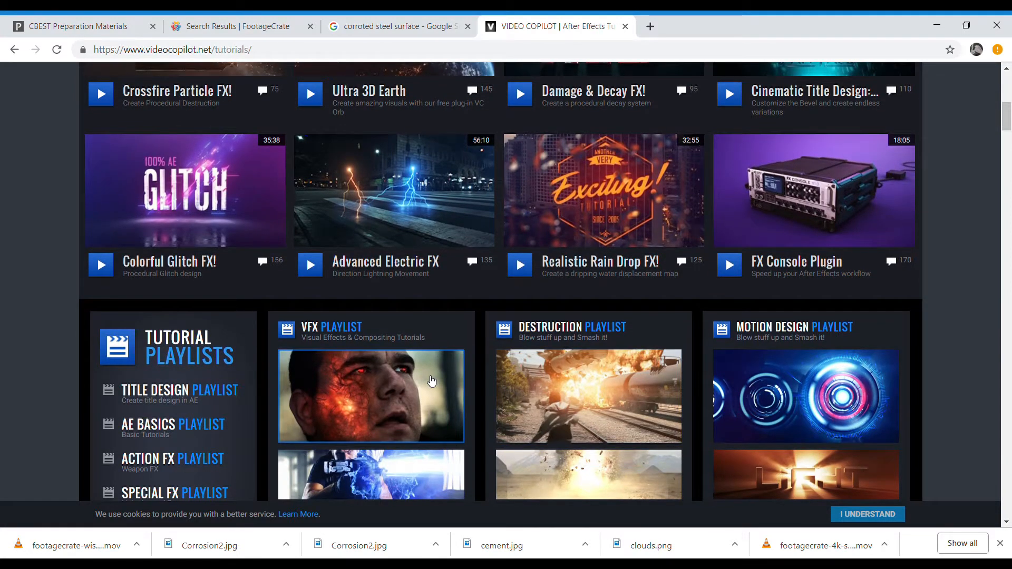
# - Browse the Video Copilot tutorials page and look over the Sci-Fi Weapon FX tutorial from the VFX playlist
pyautogui.scroll(-3, 431, 380)
pyautogui.click(445, 361)
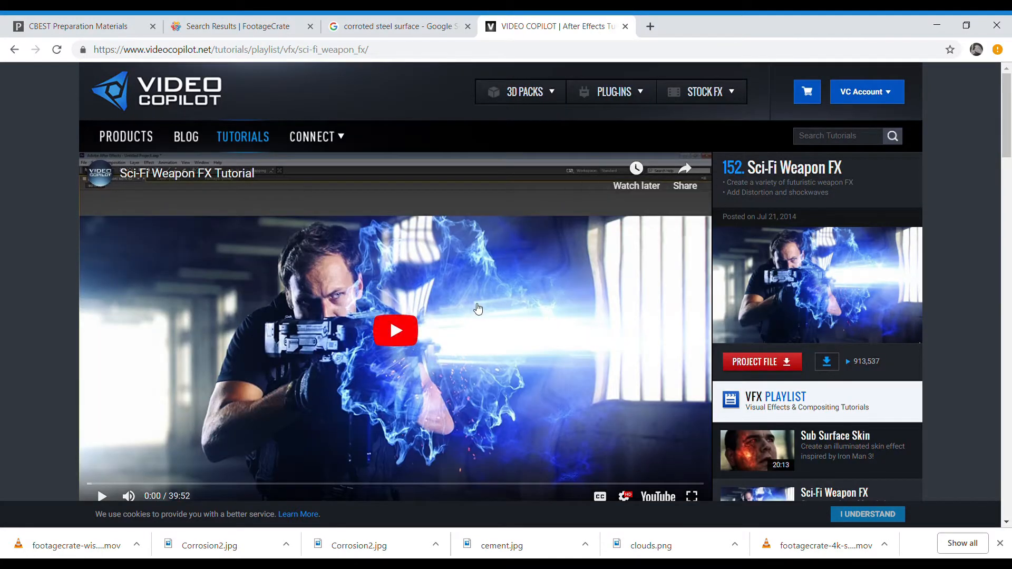
pyautogui.scroll(-3, 477, 304)
pyautogui.scroll(-6, 477, 315)
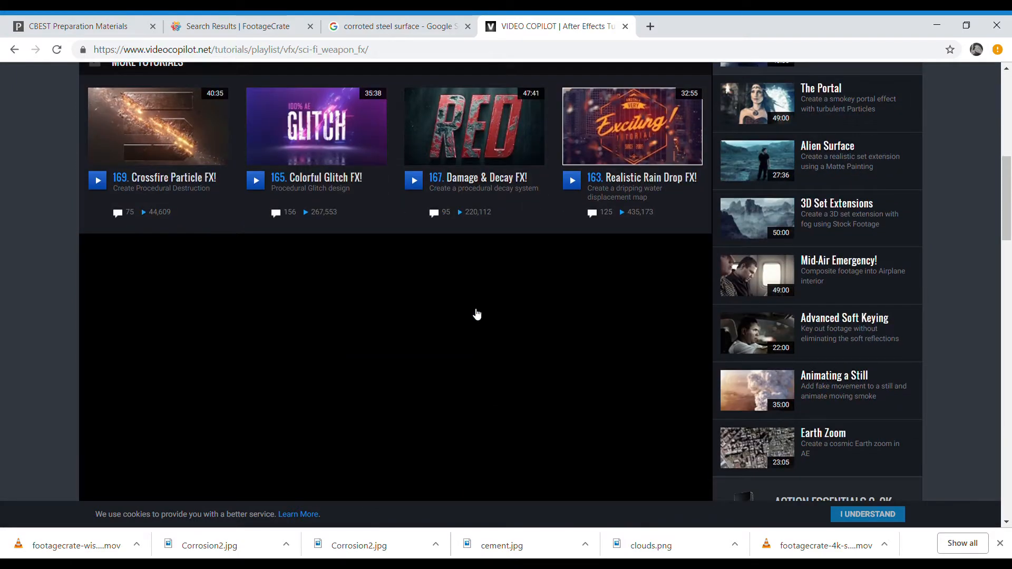
pyautogui.scroll(9, 469, 306)
pyautogui.click(14, 50)
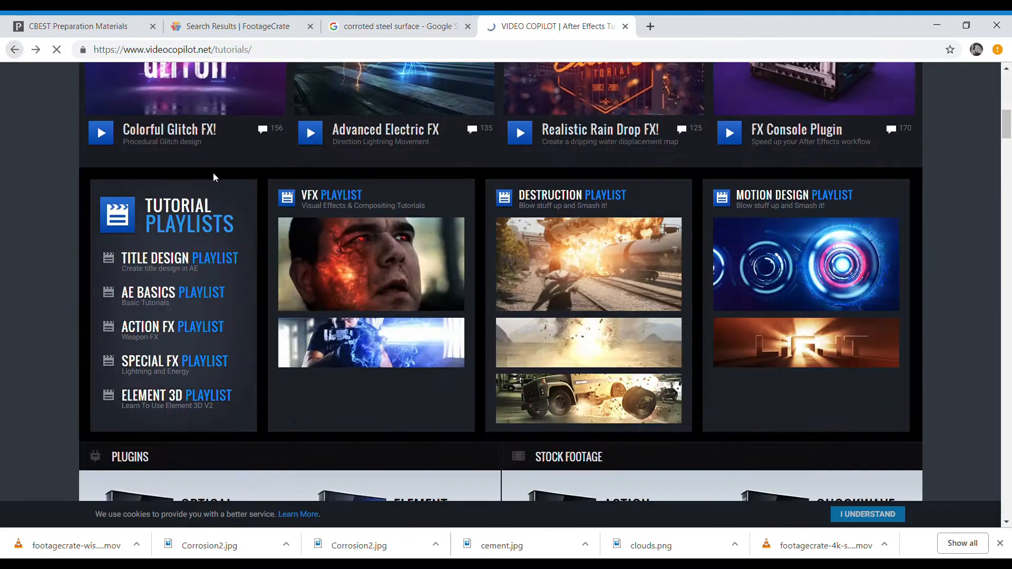
pyautogui.scroll(-3, 501, 316)
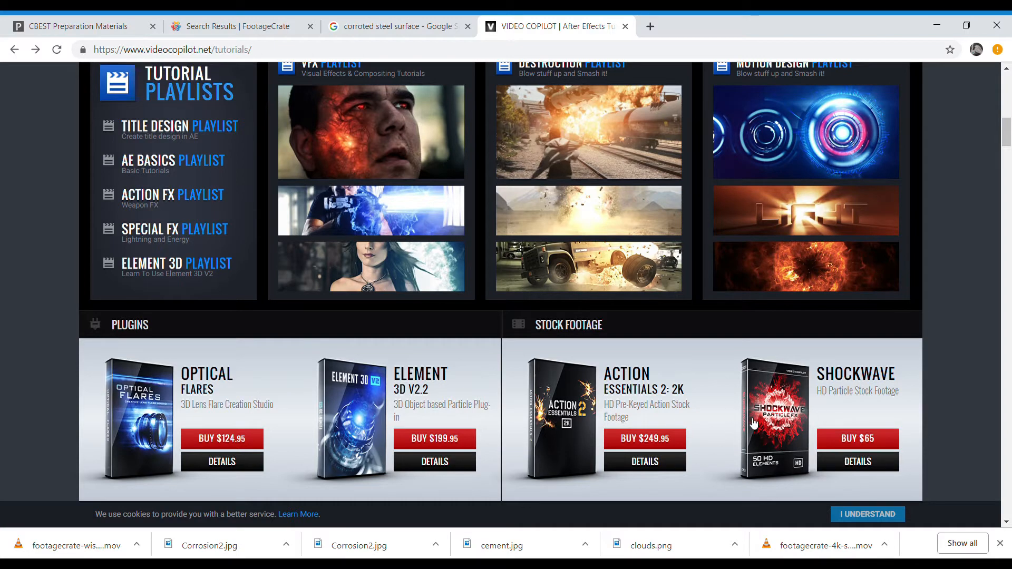
pyautogui.scroll(10, 716, 413)
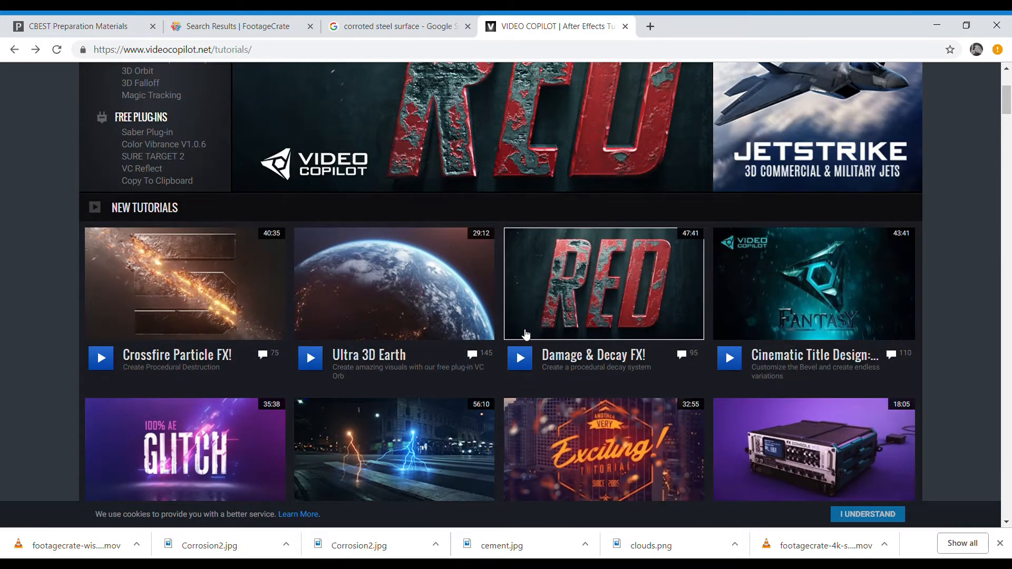
pyautogui.scroll(4, 525, 333)
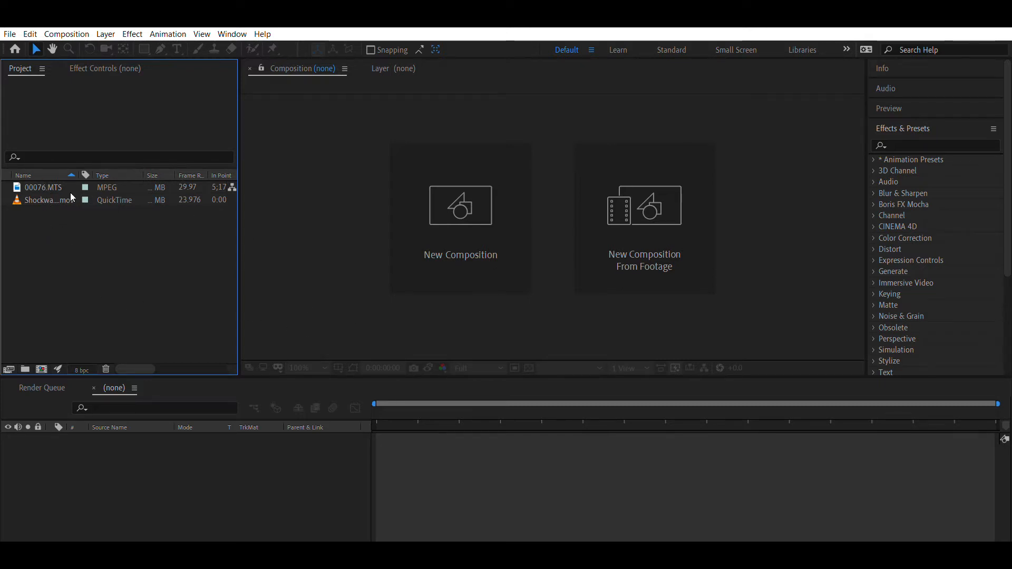
# - In After Effects, create a composition from the 00076.MTS footage
pyautogui.click(47, 185)
pyautogui.moveTo(44, 226); pyautogui.dragTo(96, 445)
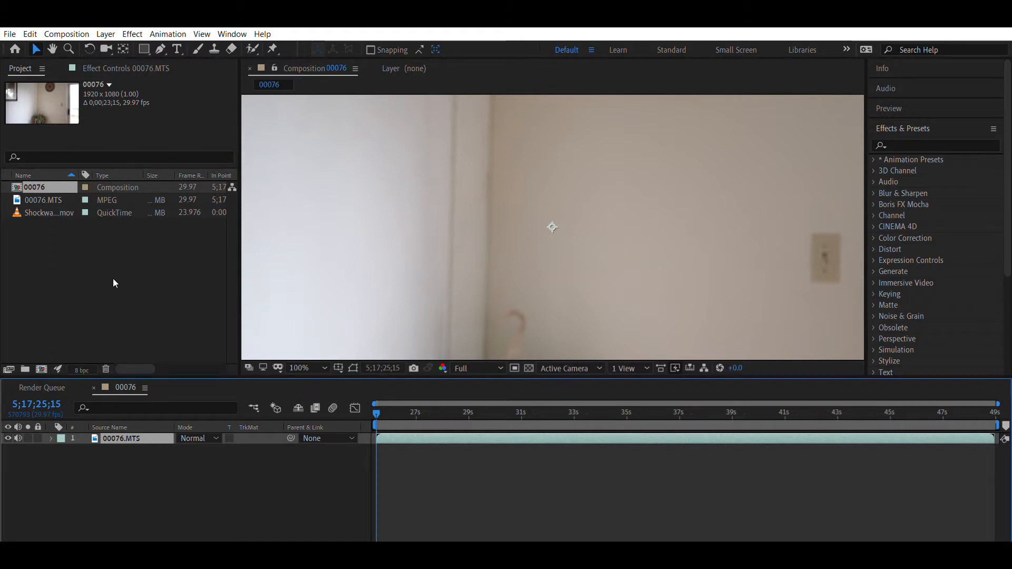
pyautogui.click(45, 210)
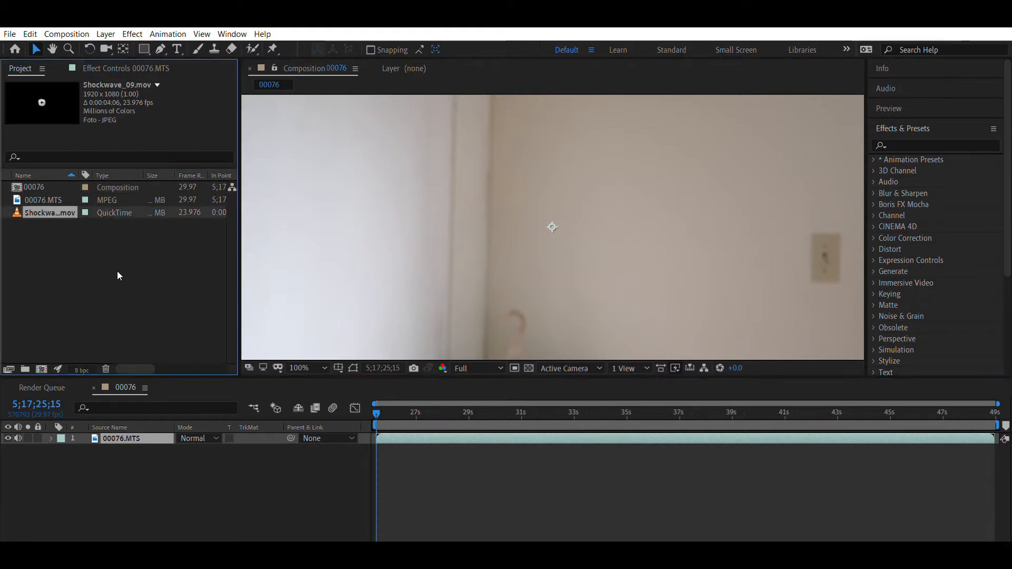
pyautogui.click(53, 228)
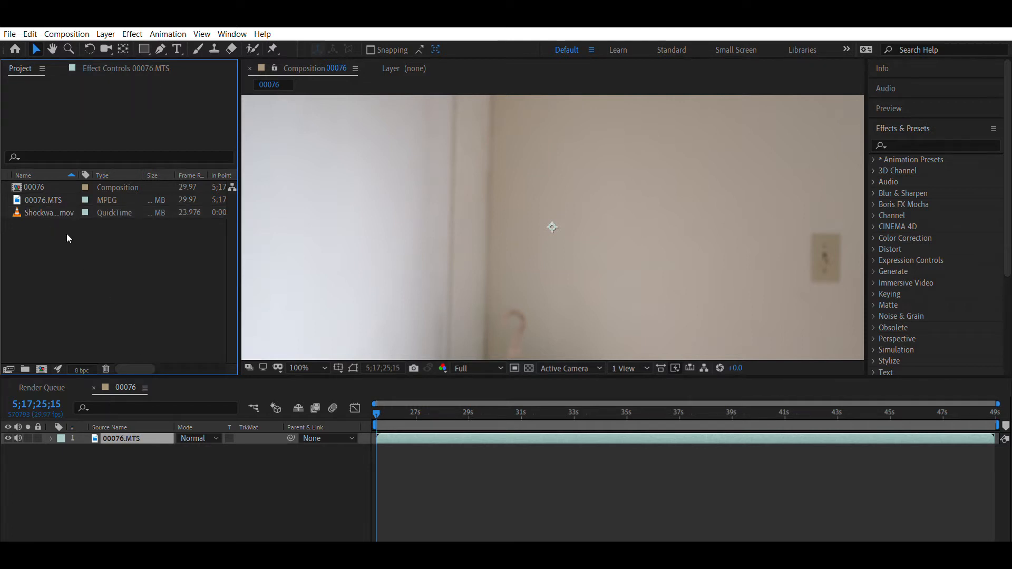
# - Preview the Shockwave_09.mov clip as a temporary layer above the 00076.MTS footage, and delete that layer
pyautogui.click(44, 212)
pyautogui.moveTo(88, 427); pyautogui.dragTo(80, 419)
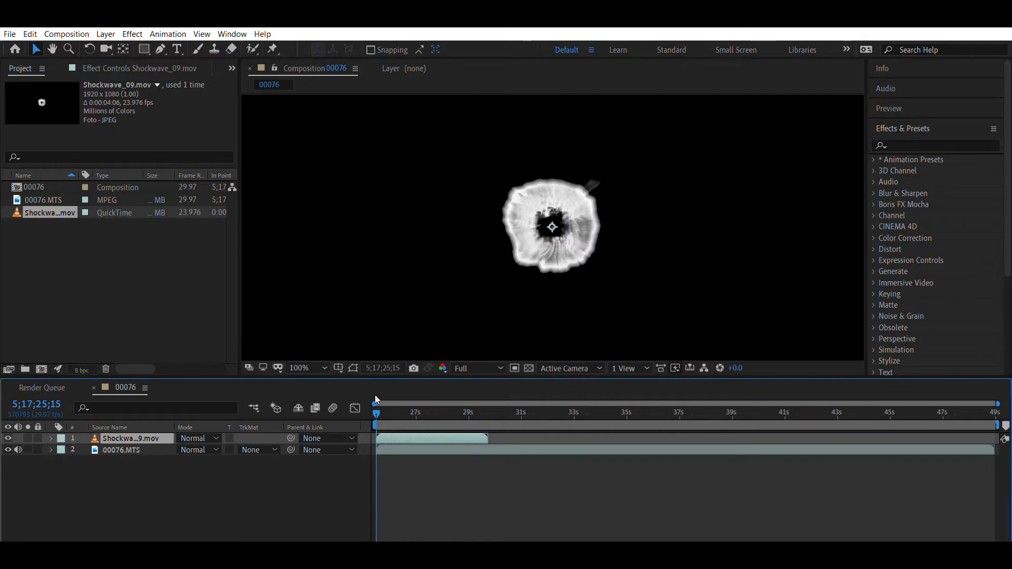
pyautogui.press('space')
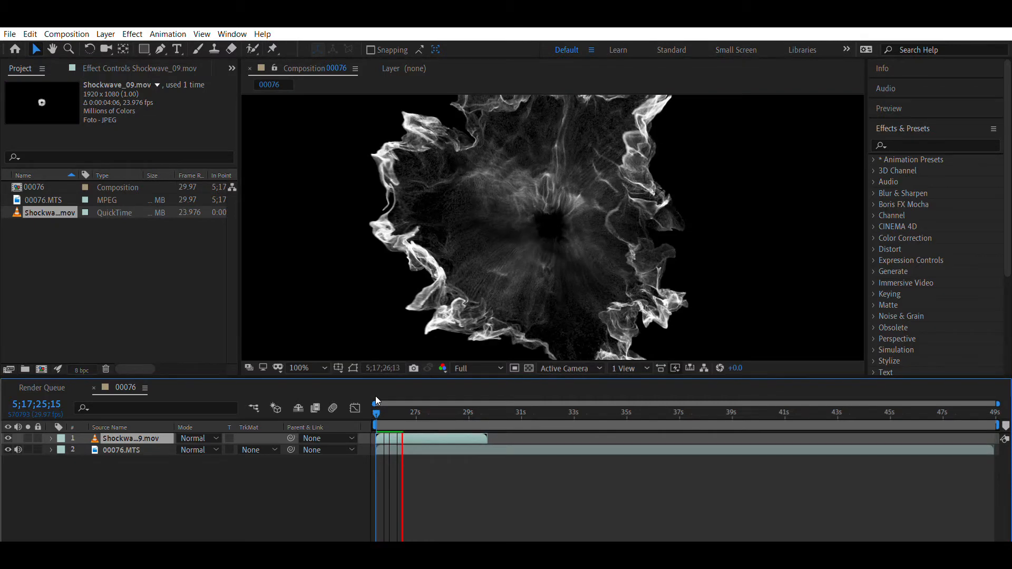
pyautogui.press('space')
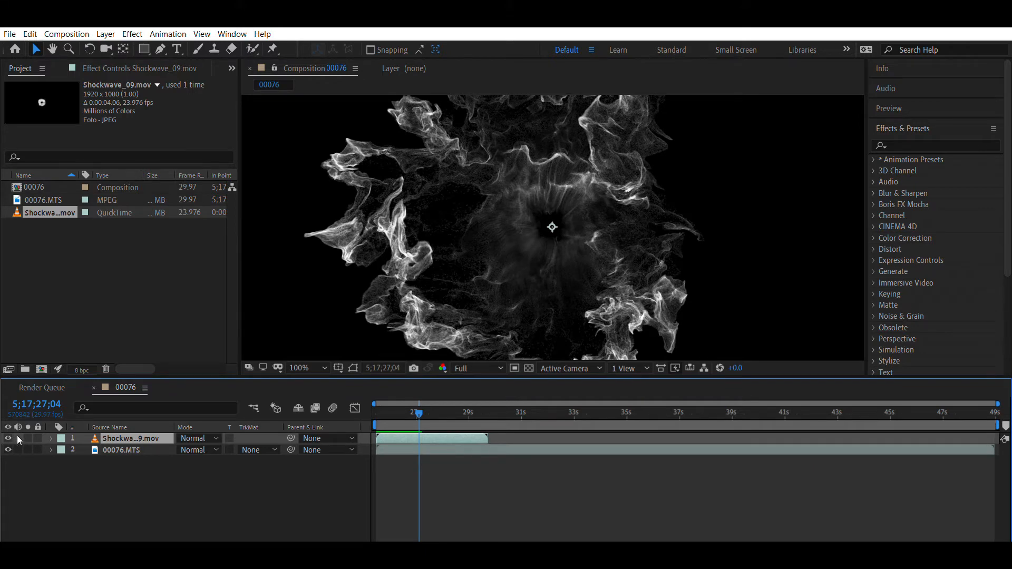
pyautogui.moveTo(396, 399); pyautogui.dragTo(377, 404)
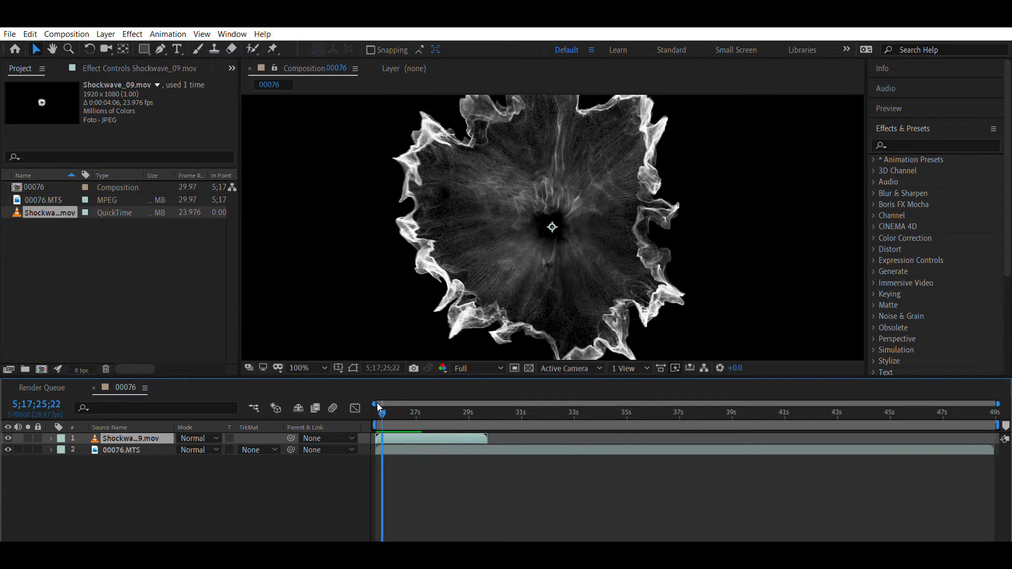
pyautogui.press('space')
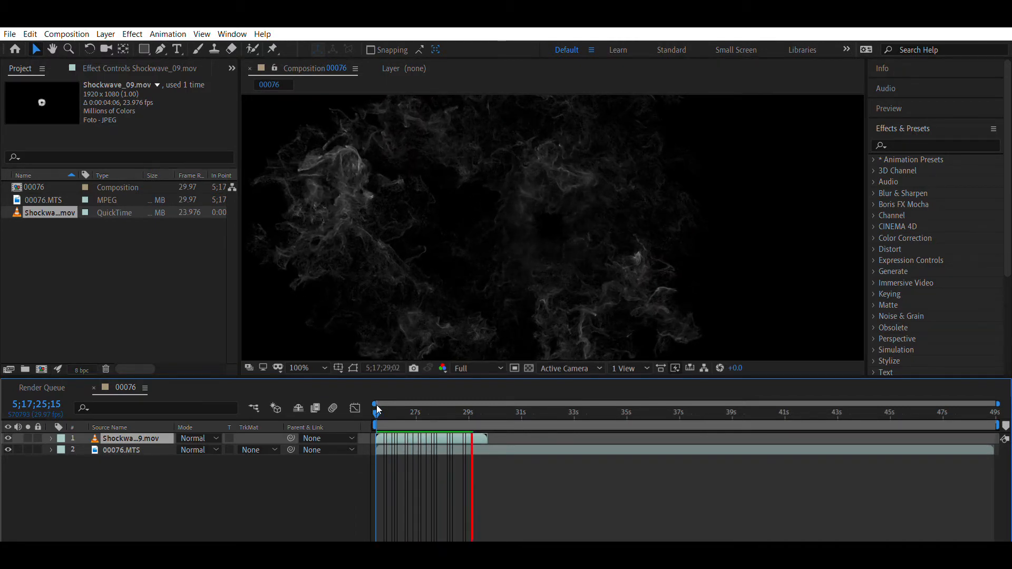
pyautogui.press('space')
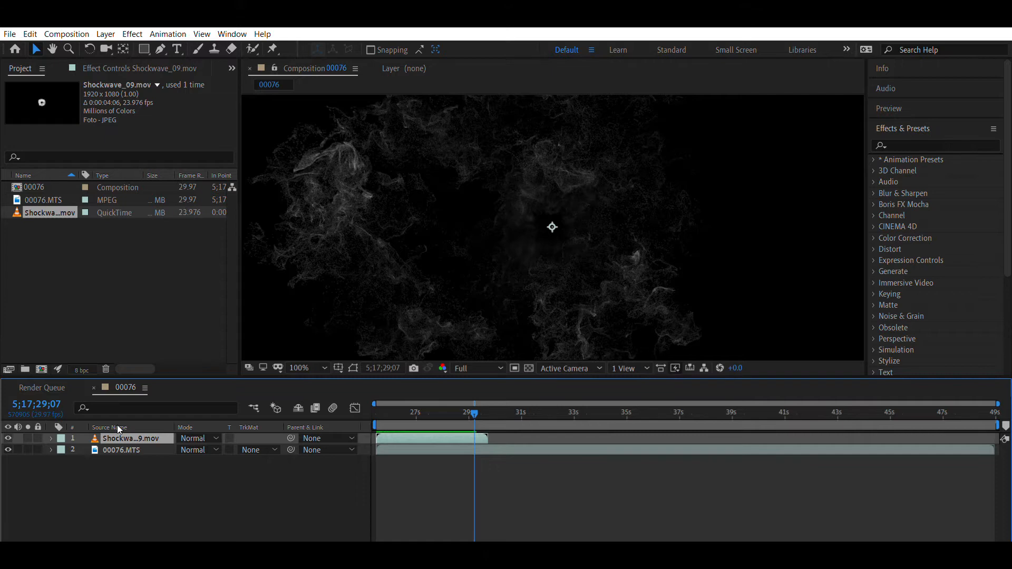
pyautogui.press('Delete')
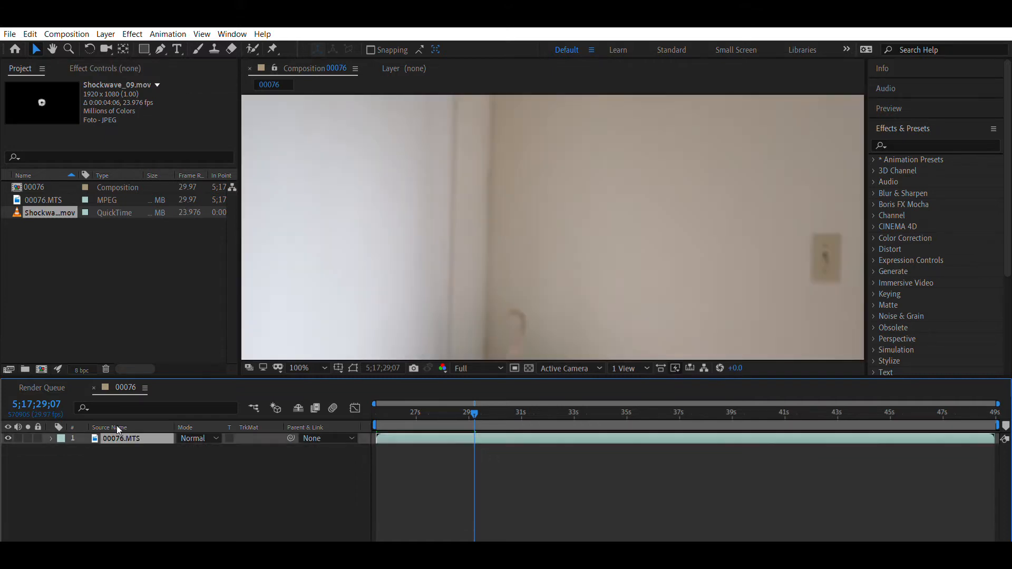
# - Play through the 00076.MTS footage from the start and return the playhead to the beginning of the composition
pyautogui.moveTo(473, 407); pyautogui.dragTo(378, 413)
pyautogui.press('space')
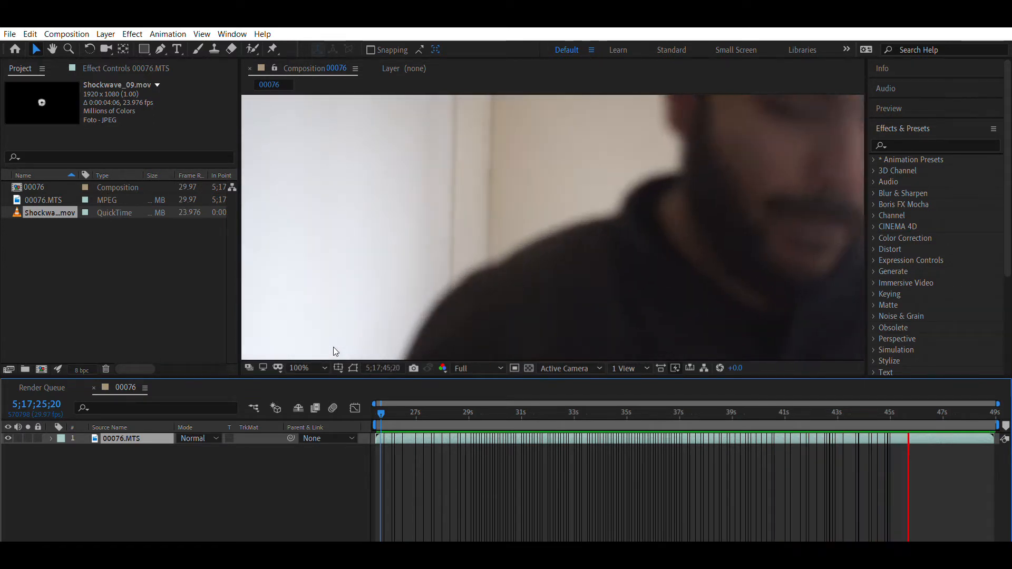
pyautogui.press('space')
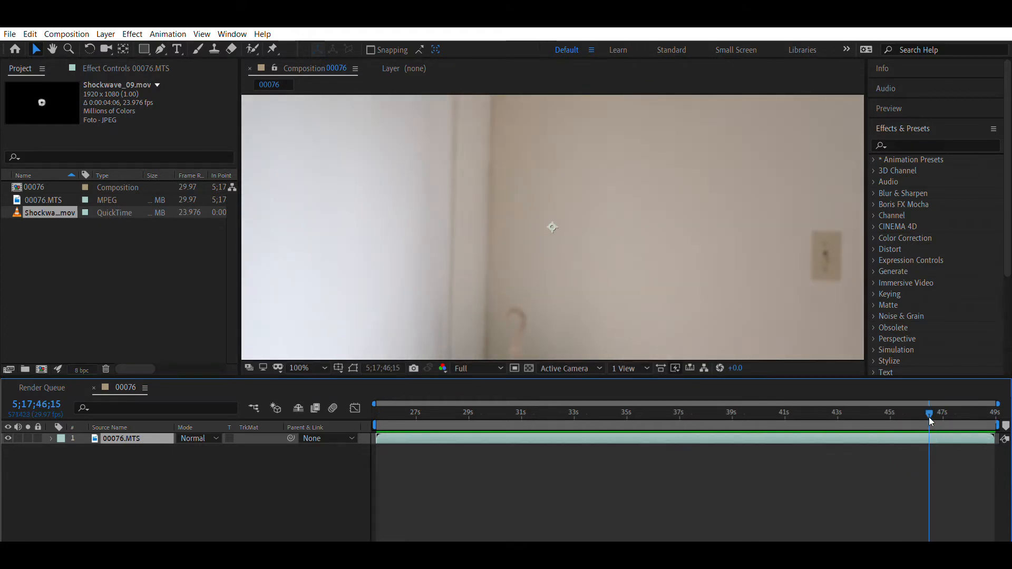
pyautogui.moveTo(928, 403); pyautogui.dragTo(634, 425)
pyautogui.moveTo(519, 435); pyautogui.dragTo(377, 408)
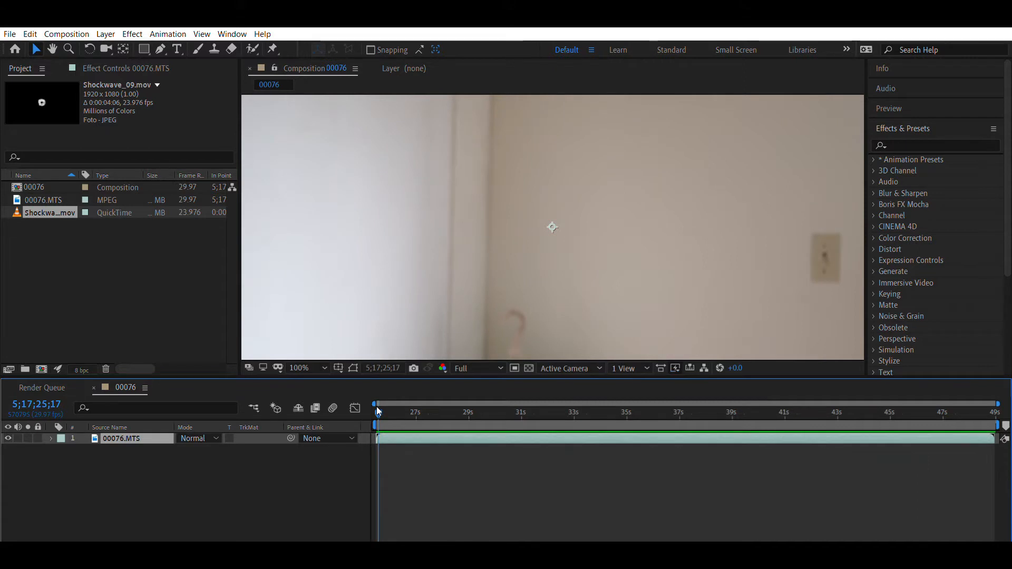
pyautogui.moveTo(378, 401)
pyautogui.mouseDown()
pyautogui.moveTo(600, 404)
pyautogui.moveTo(624, 394)
pyautogui.moveTo(406, 401)
pyautogui.moveTo(379, 412)
pyautogui.mouseUp()
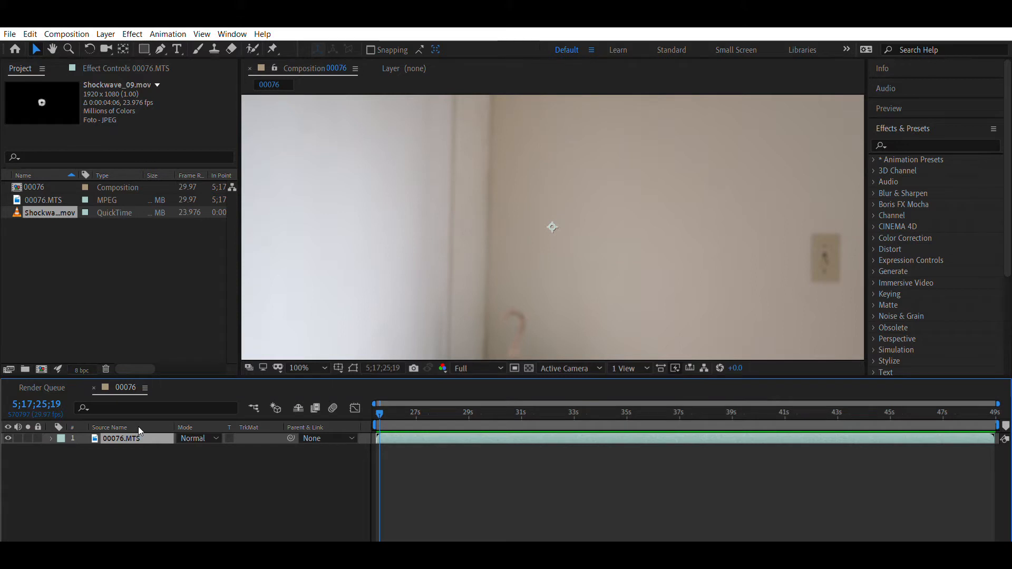
# - Duplicate the 00076.MTS layer and move the playhead to 5;17;30;08, within the empty-room part of the footage
pyautogui.hotkey('ctrl', 'd')
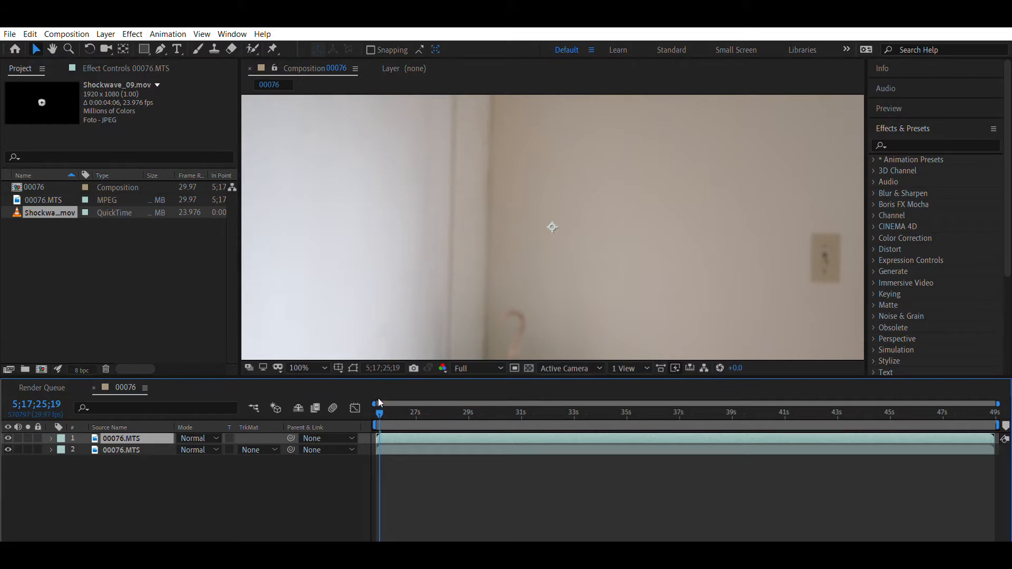
pyautogui.moveTo(378, 399); pyautogui.dragTo(388, 399)
pyautogui.moveTo(399, 397); pyautogui.dragTo(414, 397)
pyautogui.moveTo(415, 400); pyautogui.dragTo(502, 404)
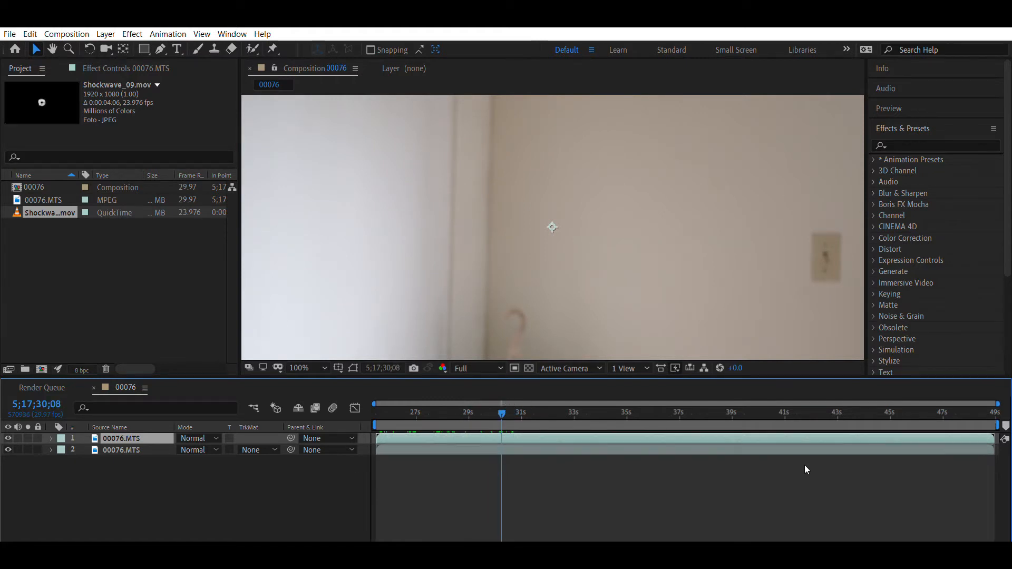
# - Rename the lower 00076.MTS layer BG and trim its end to 5;17;30;08
pyautogui.click(957, 448)
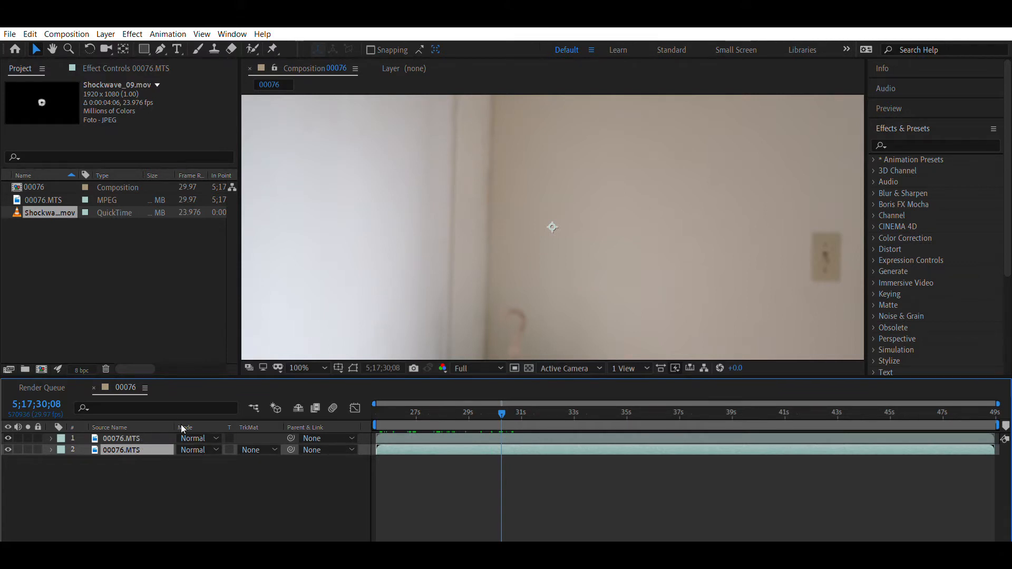
pyautogui.press('Return')
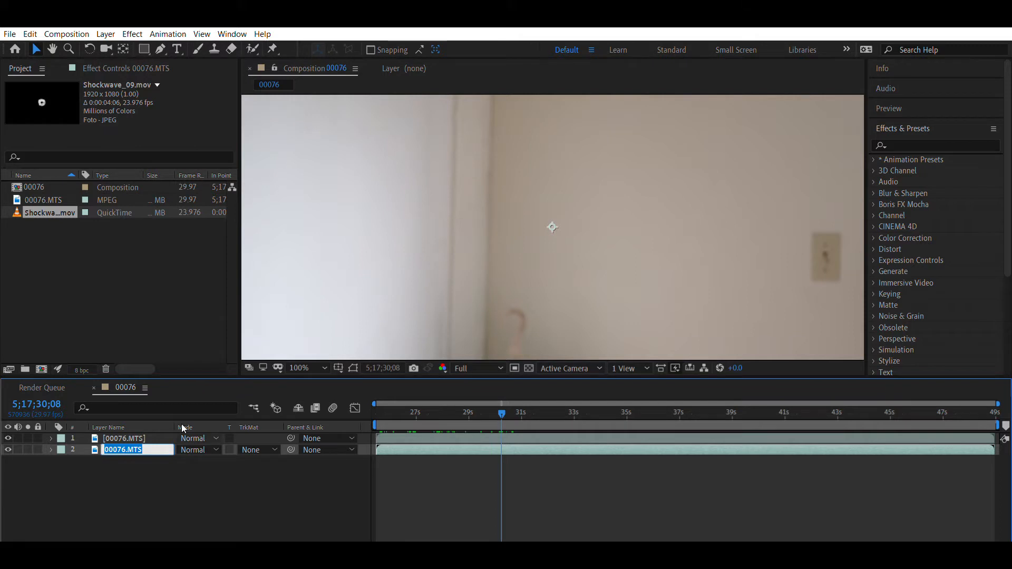
pyautogui.write('BG')
pyautogui.press('Return')
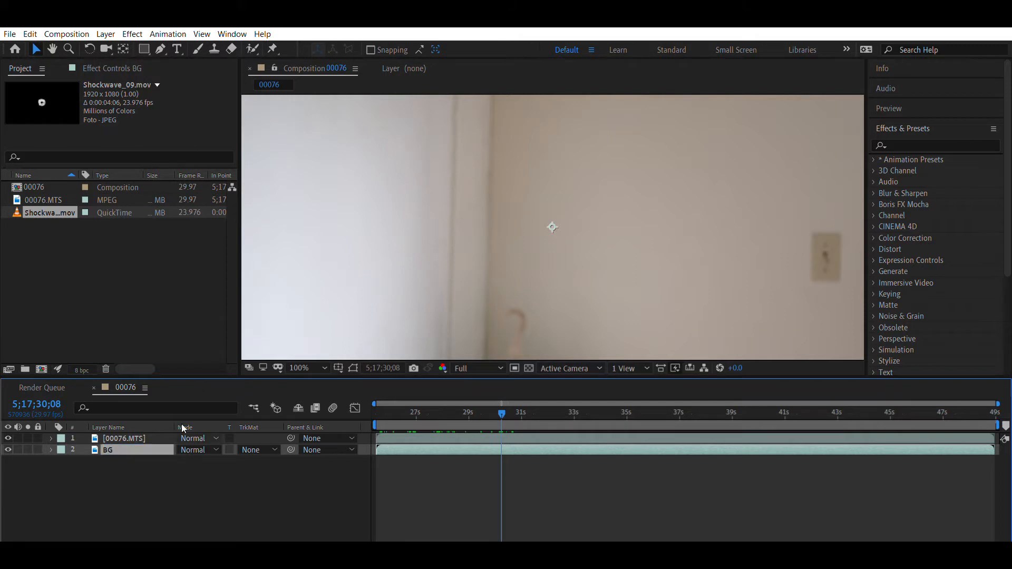
pyautogui.moveTo(994, 446); pyautogui.dragTo(507, 448)
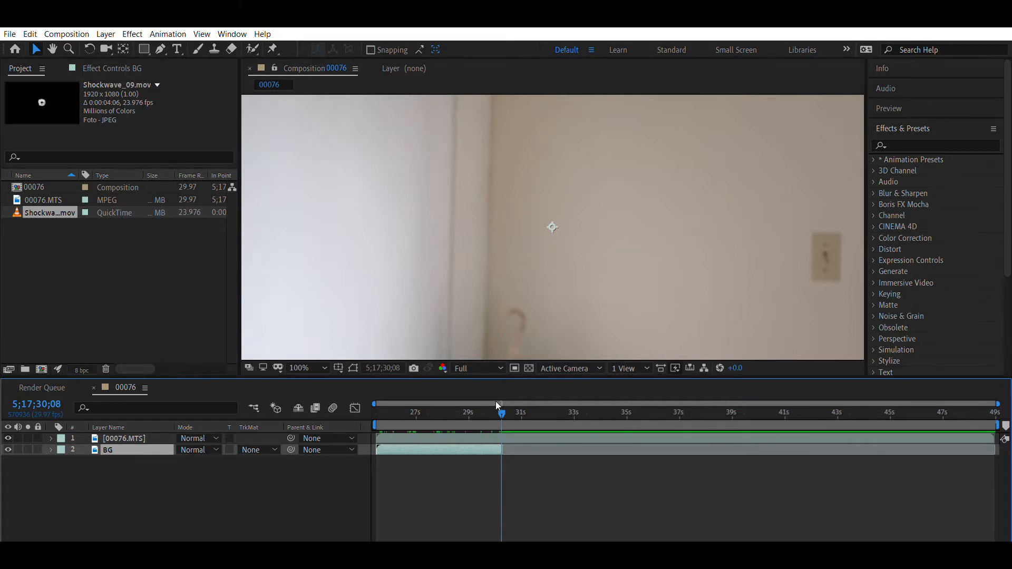
# - Find where the actor enters the shot and trim the start of the upper 00076.MTS layer to 5;17;40;25
pyautogui.moveTo(499, 400); pyautogui.dragTo(776, 428)
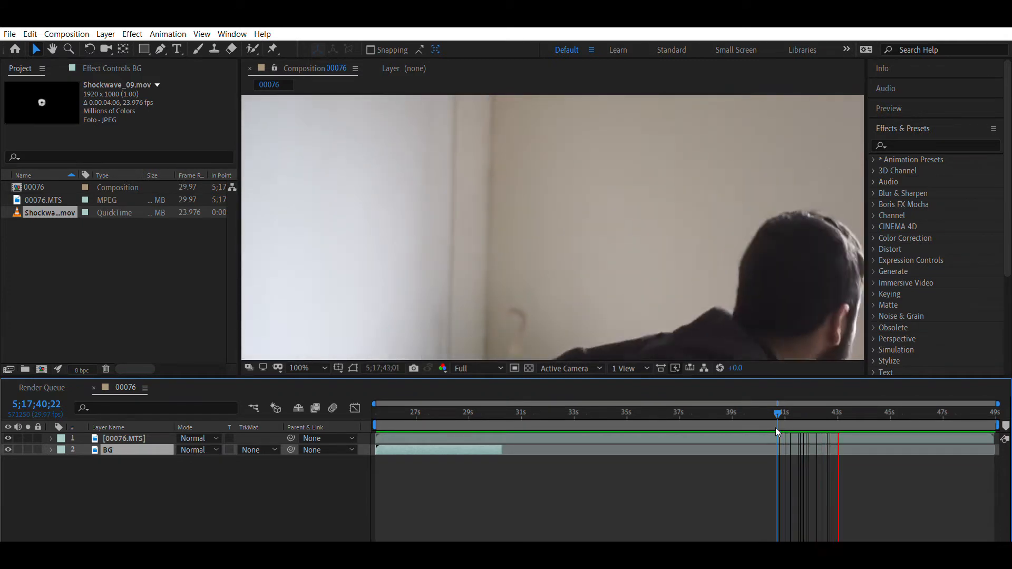
pyautogui.press('space')
pyautogui.moveTo(855, 407); pyautogui.dragTo(778, 409)
pyautogui.moveTo(377, 422); pyautogui.dragTo(781, 430)
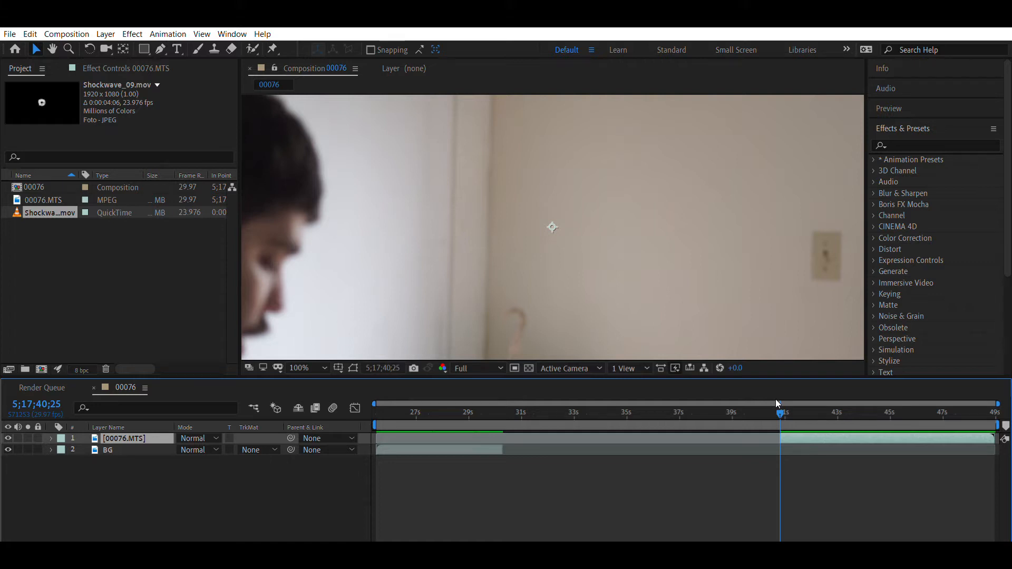
# - Trim the end of the upper 00076.MTS layer to 5;17;43;19, where the actor's fist comes down
pyautogui.moveTo(780, 398); pyautogui.dragTo(852, 407)
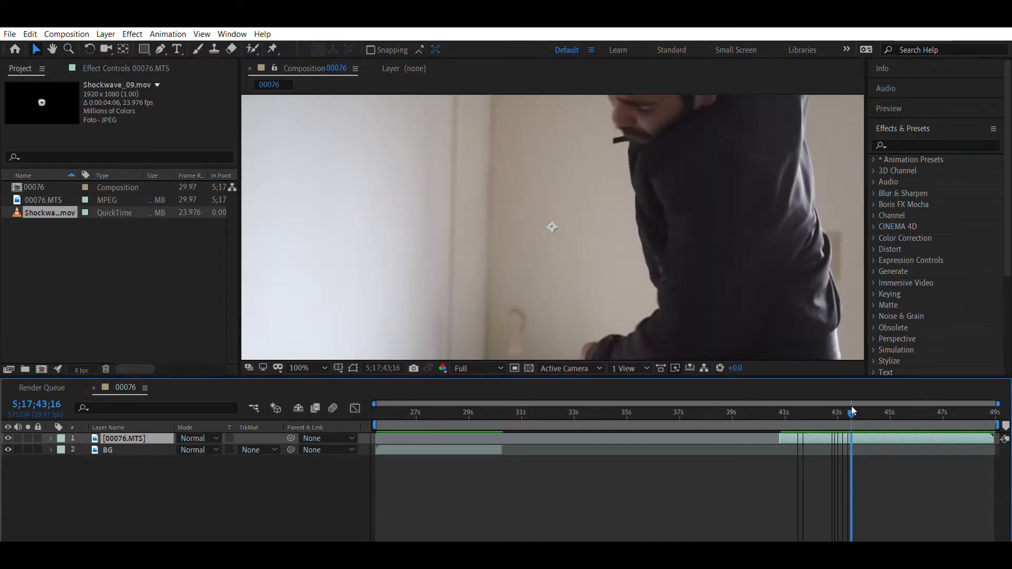
pyautogui.moveTo(852, 407); pyautogui.dragTo(854, 407)
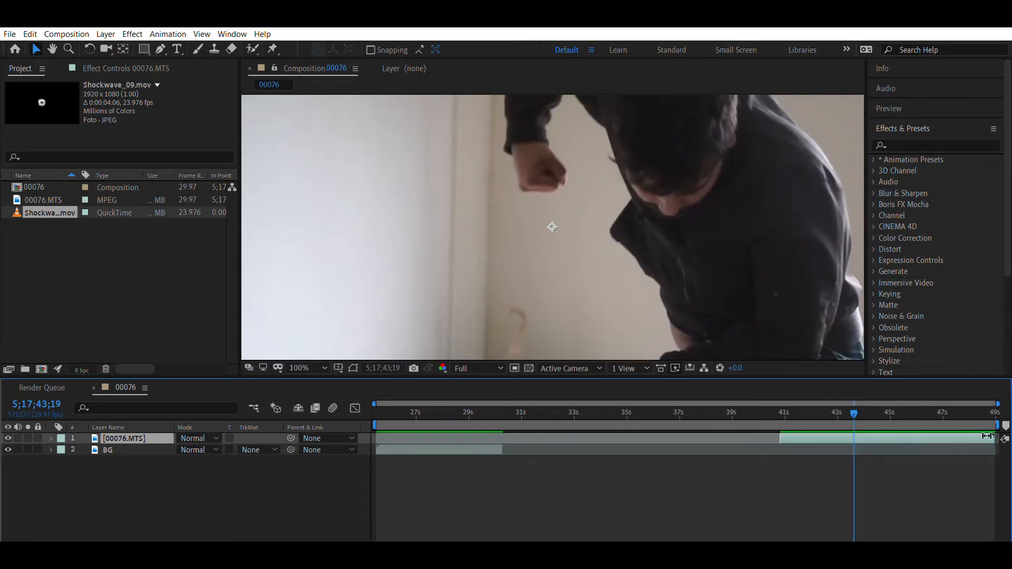
pyautogui.moveTo(995, 438); pyautogui.dragTo(858, 432)
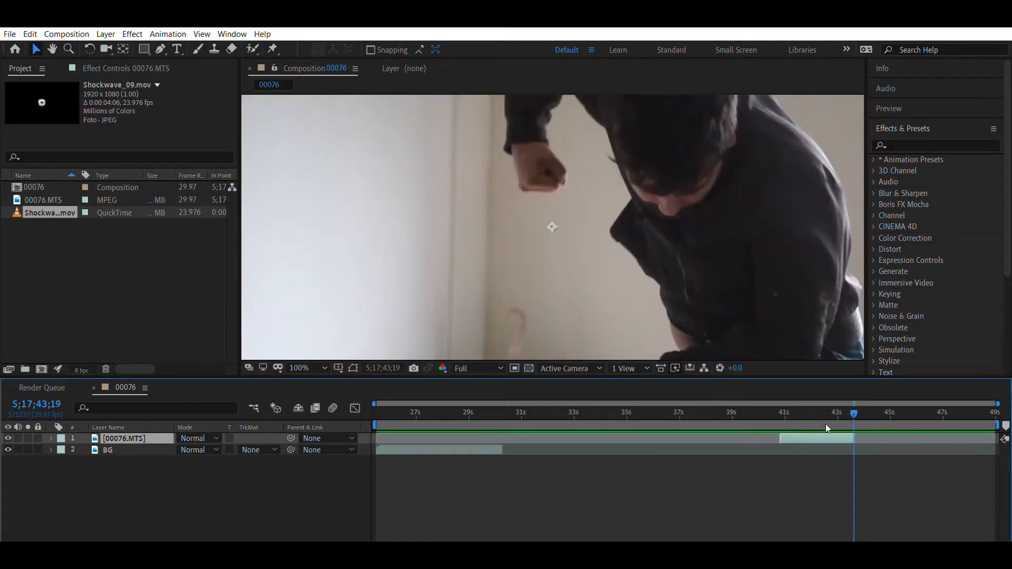
# - Move the trimmed 00076.MTS layer to the start of the composition above BG and play back the result
pyautogui.moveTo(825, 424); pyautogui.dragTo(423, 419)
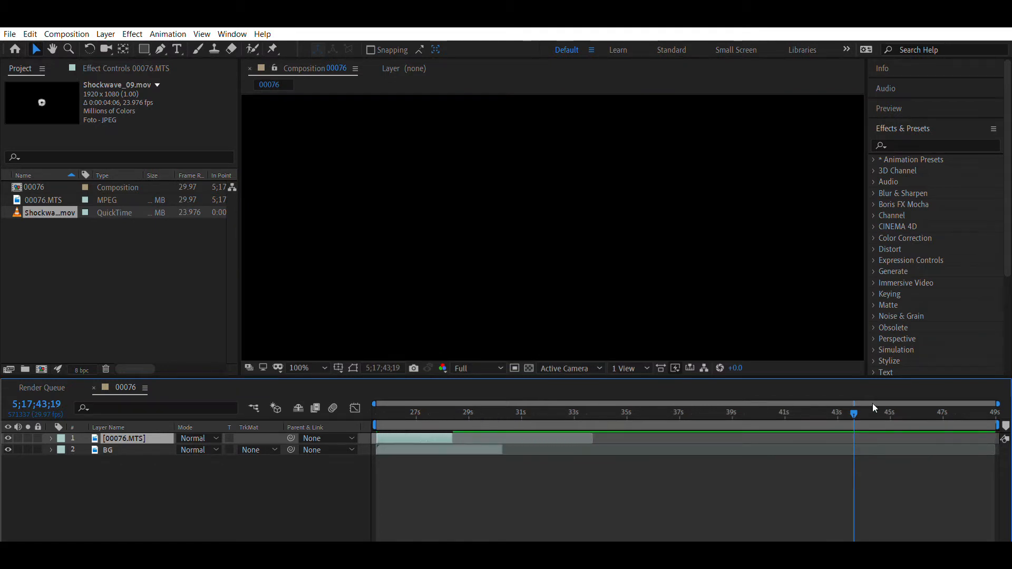
pyautogui.moveTo(784, 403); pyautogui.dragTo(379, 413)
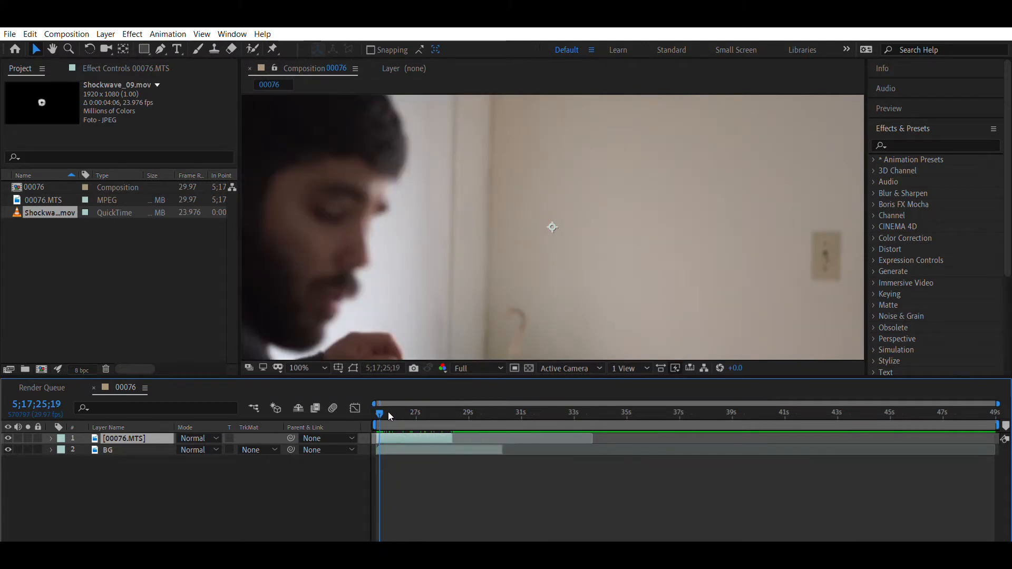
pyautogui.press('space')
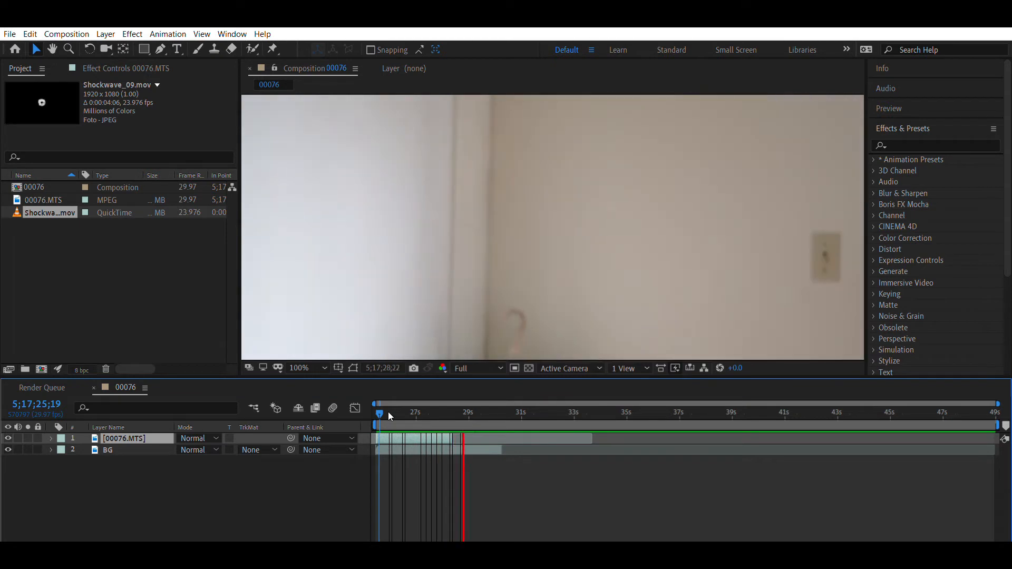
pyautogui.press('space')
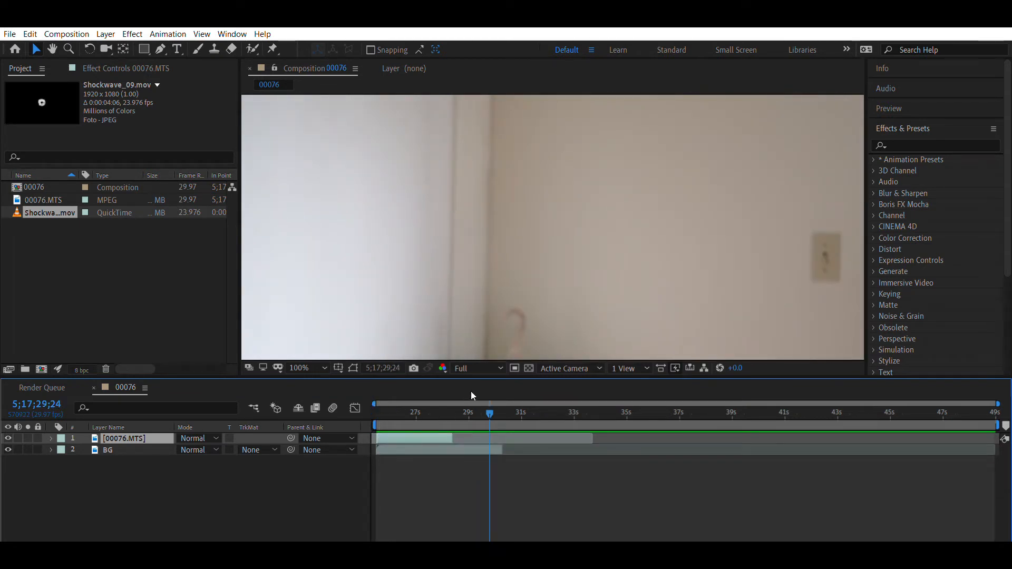
# - Find the frame at 5;17;28;07, just before the upper 00076.MTS layer ends, and reveal that layer's Opacity property
pyautogui.moveTo(462, 399); pyautogui.dragTo(452, 400)
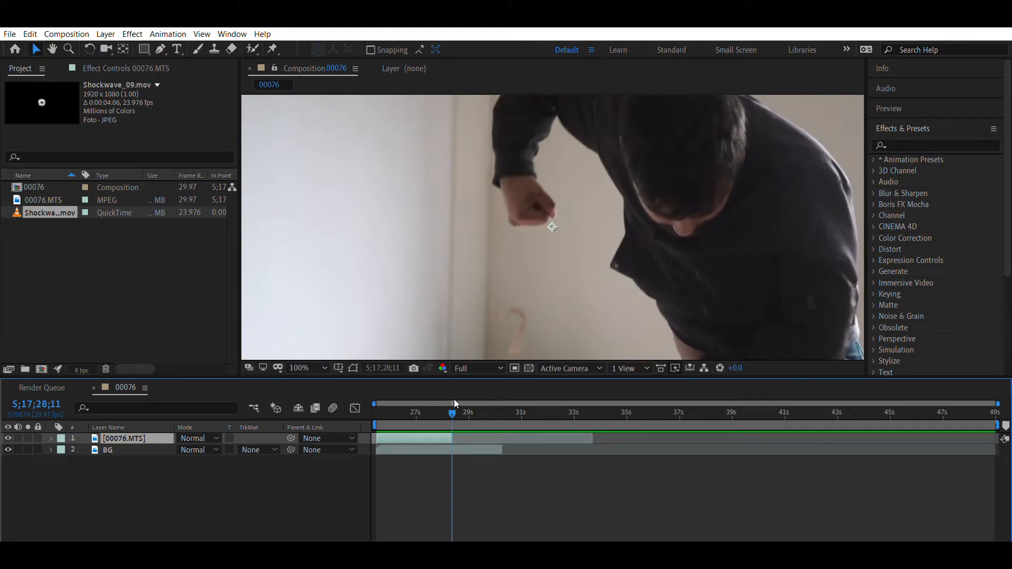
pyautogui.press('pageup')
pyautogui.press('pageup')
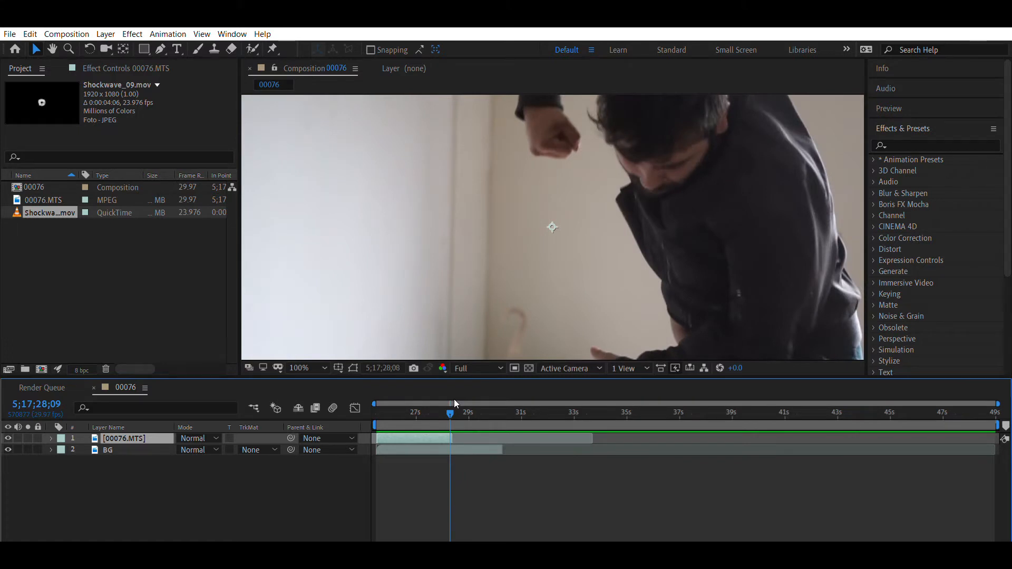
pyautogui.press('pagedown')
pyautogui.press('pagedown')
pyautogui.press('pagedown')
pyautogui.press('pageup')
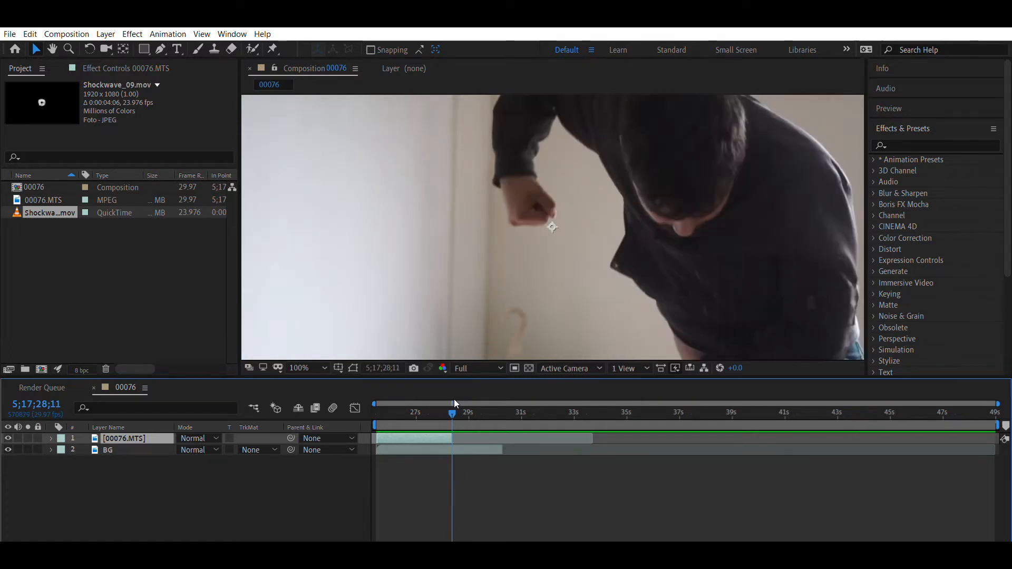
pyautogui.press('pageup')
pyautogui.press('pageup')
pyautogui.press('pageup')
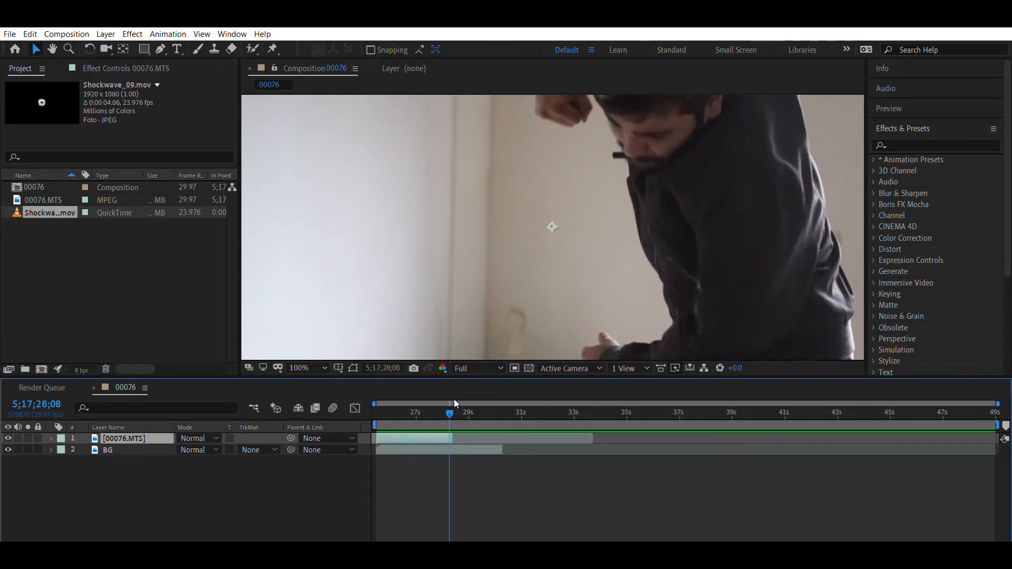
pyautogui.press('pageup')
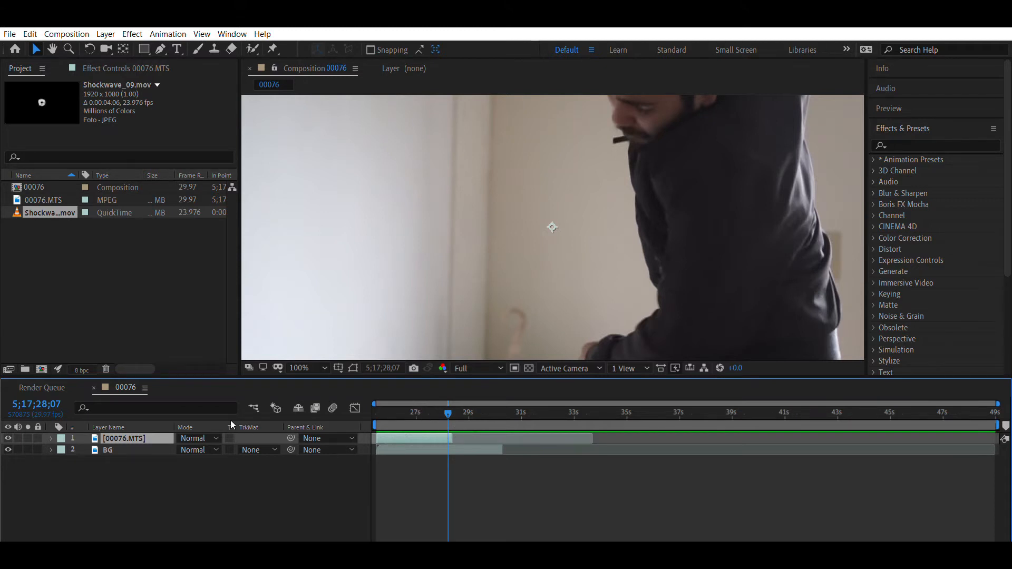
pyautogui.press('t')
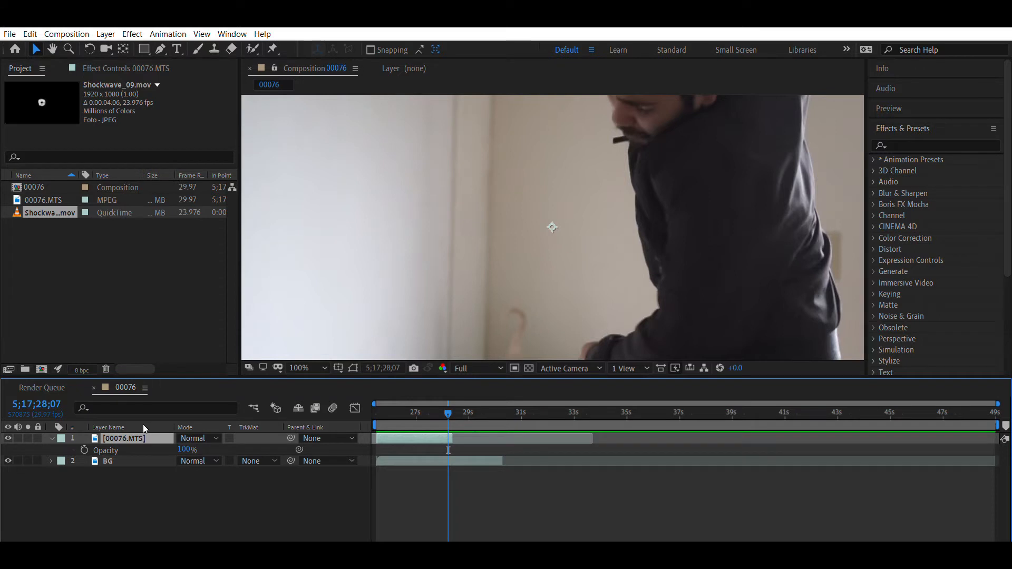
# - Rename the upper 00076.MTS layer myself
pyautogui.press('Return')
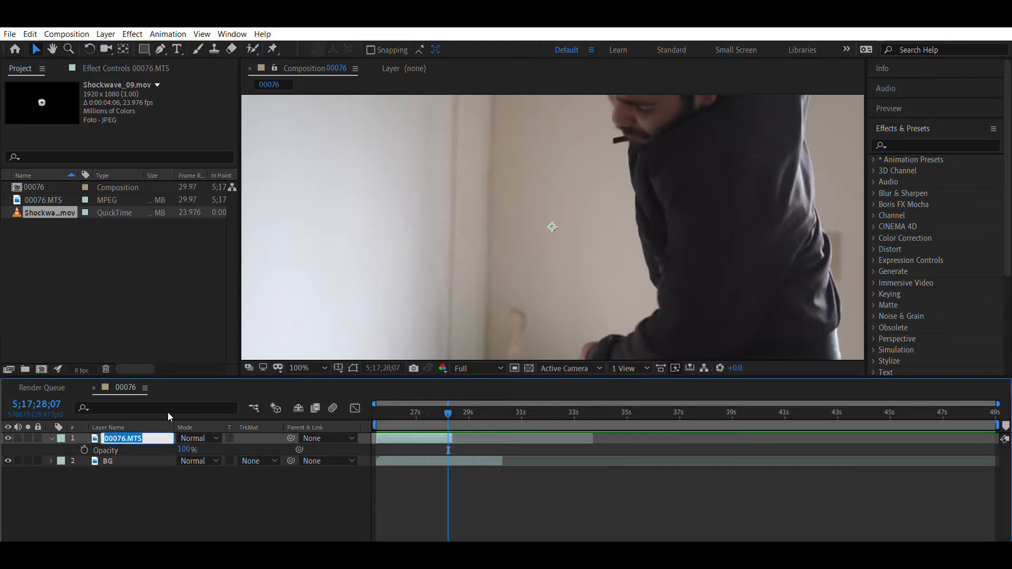
pyautogui.write('myself')
pyautogui.press('Return')
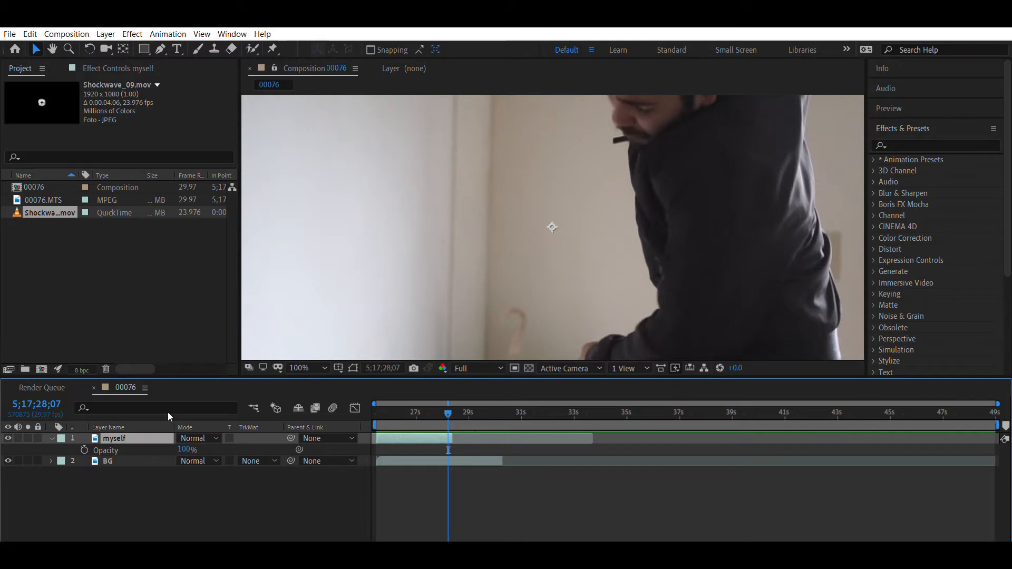
# - Keyframe the myself layer's Opacity from 100% at 5;17;28;07 to 0% at 5;17;28;12
pyautogui.hotkey('alt', 'shift', 't')
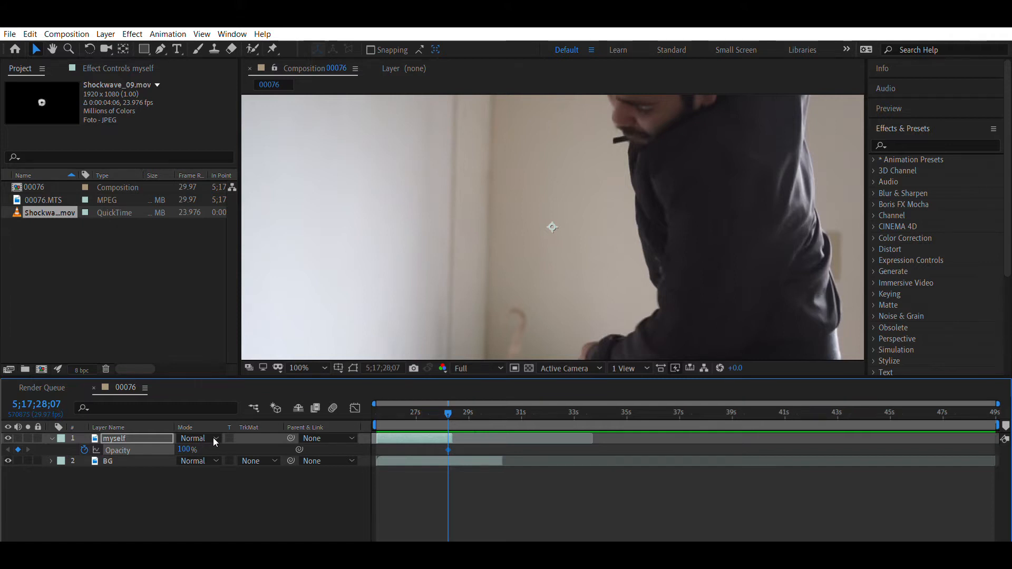
pyautogui.press('pagedown')
pyautogui.press('pagedown')
pyautogui.press('pagedown')
pyautogui.press('pagedown')
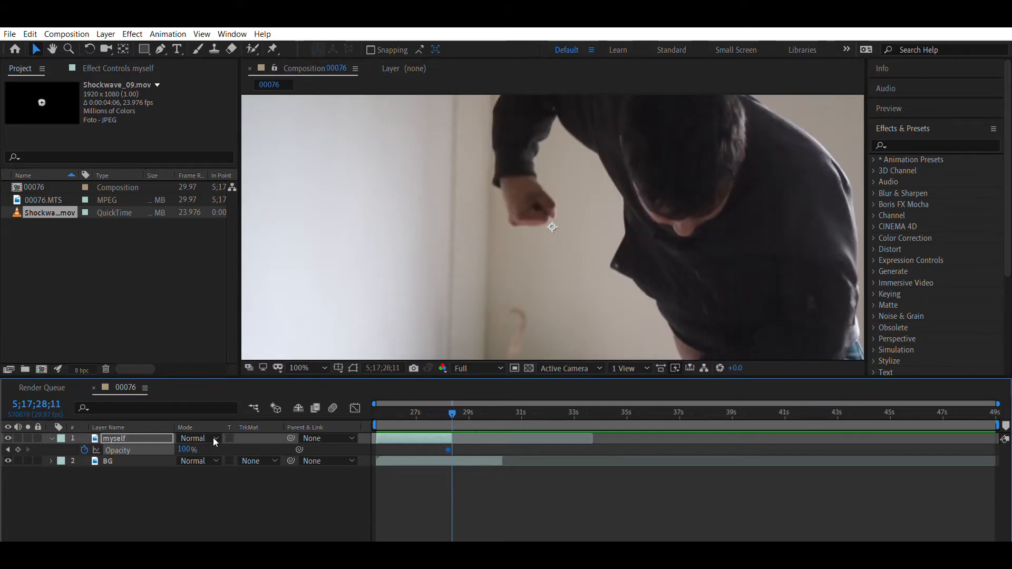
pyautogui.press('pagedown')
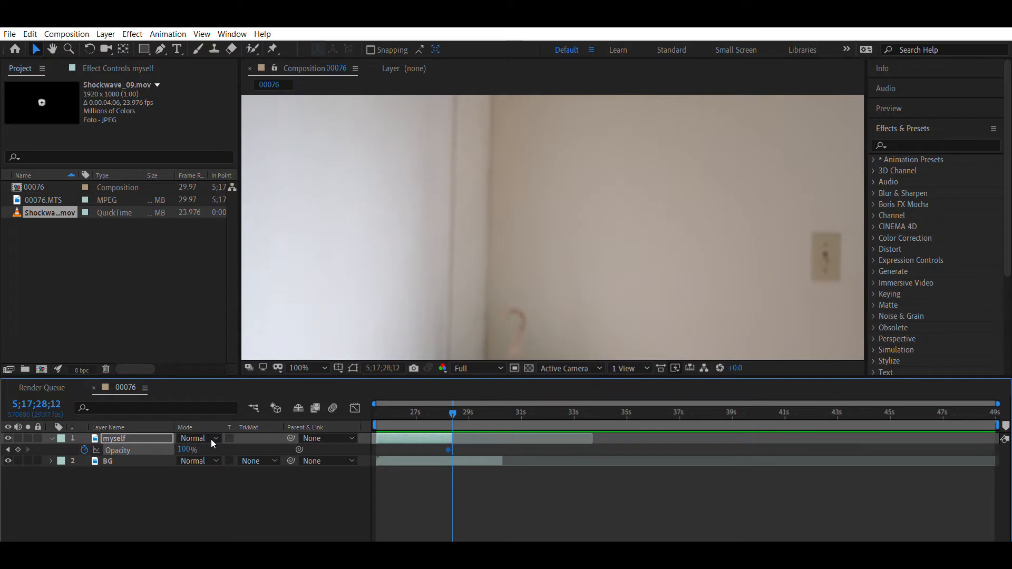
pyautogui.moveTo(188, 449); pyautogui.dragTo(5, 437)
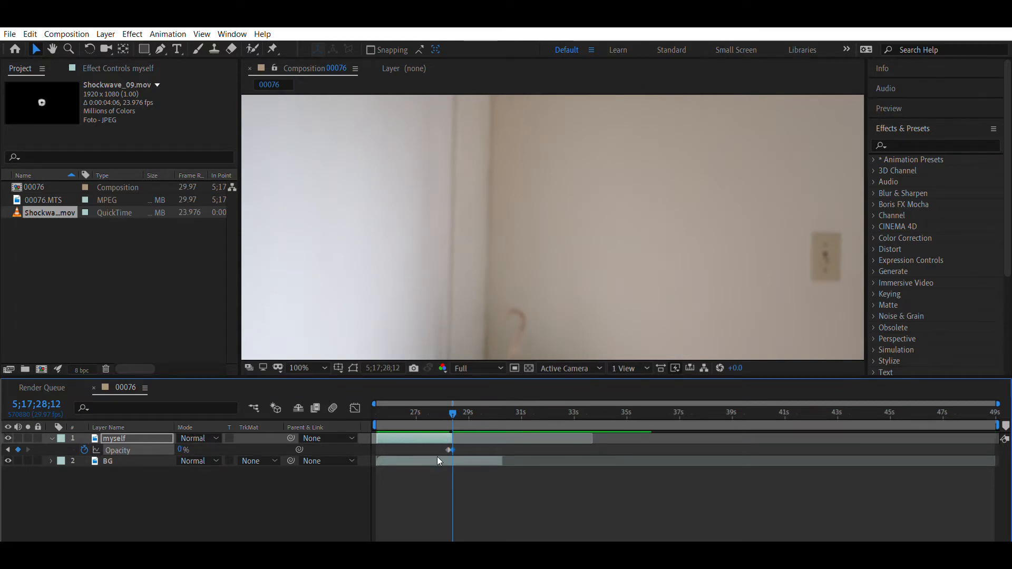
# - Play back the myself layer's fade-out and examine the frames around its first Opacity keyframe
pyautogui.click(439, 403)
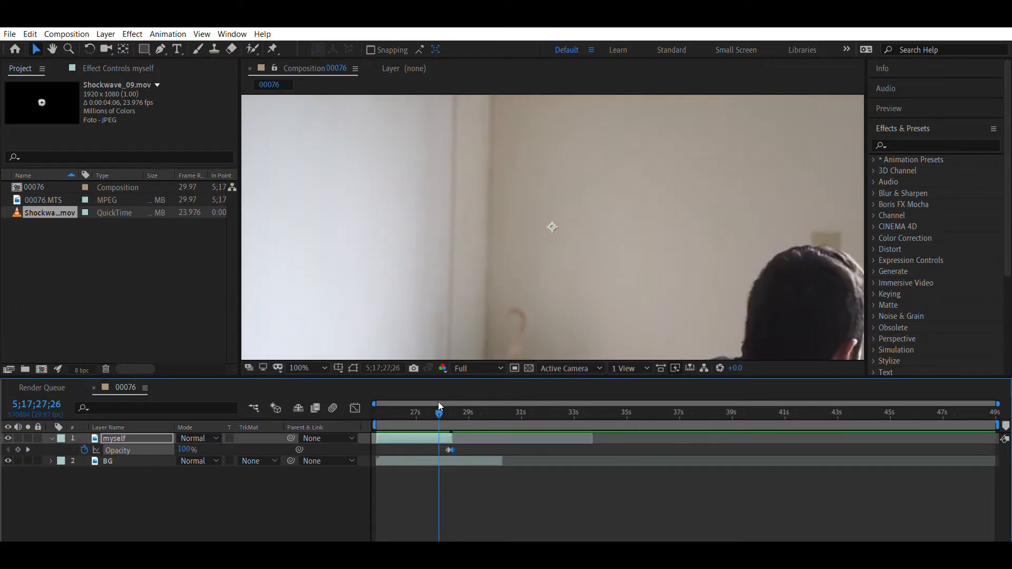
pyautogui.press('space')
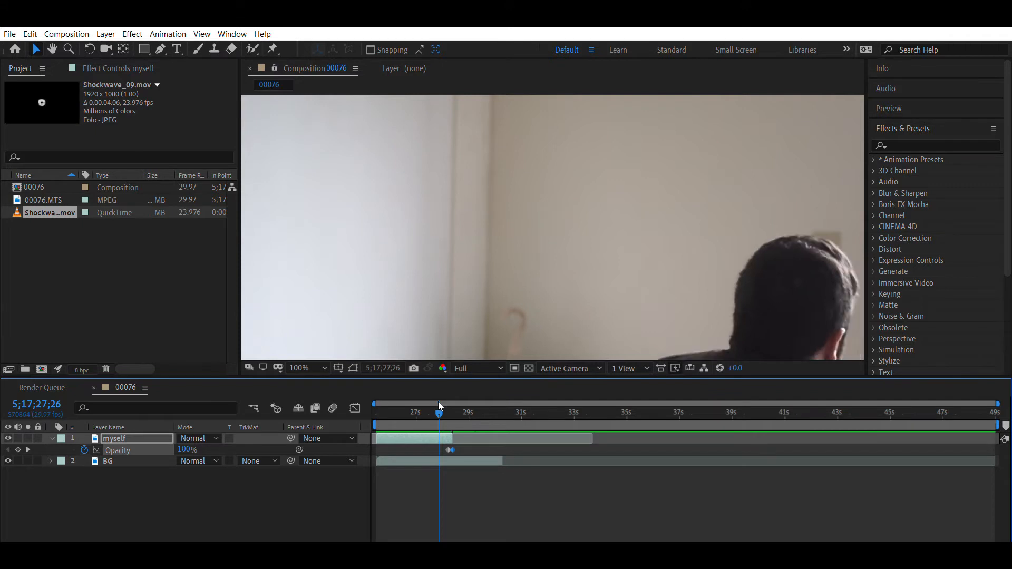
pyautogui.press('space')
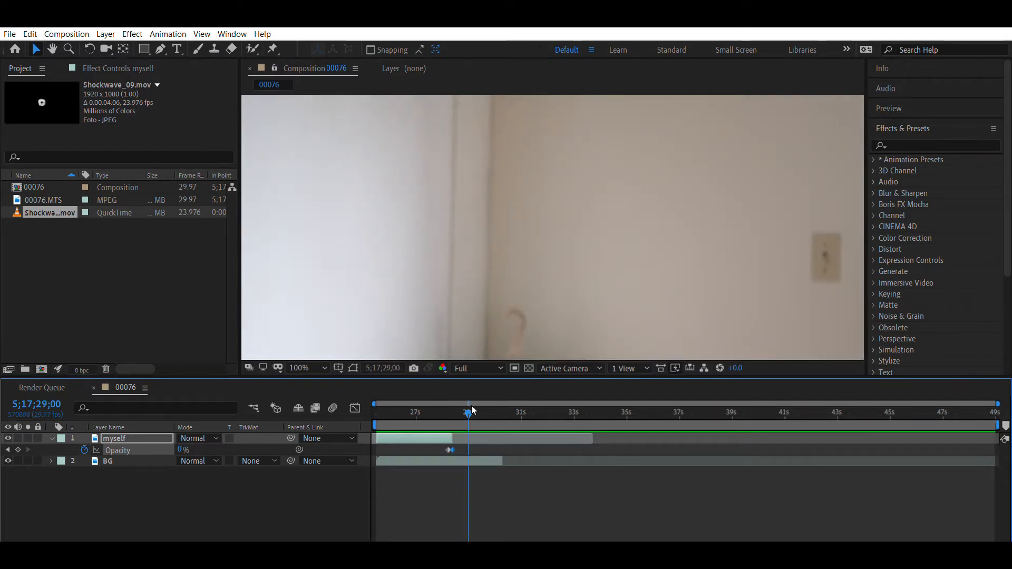
pyautogui.moveTo(470, 402); pyautogui.dragTo(448, 412)
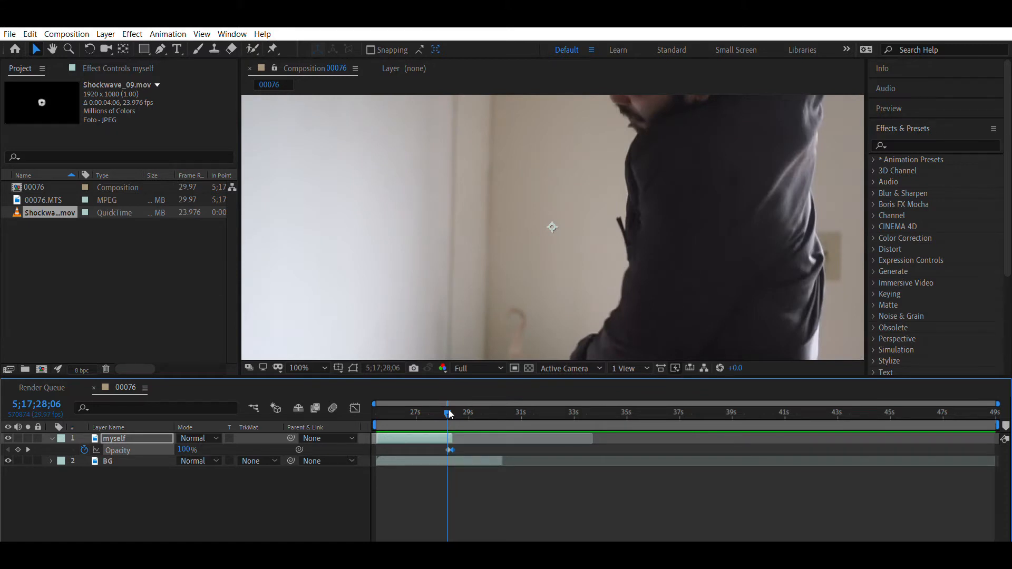
pyautogui.moveTo(447, 403); pyautogui.dragTo(448, 407)
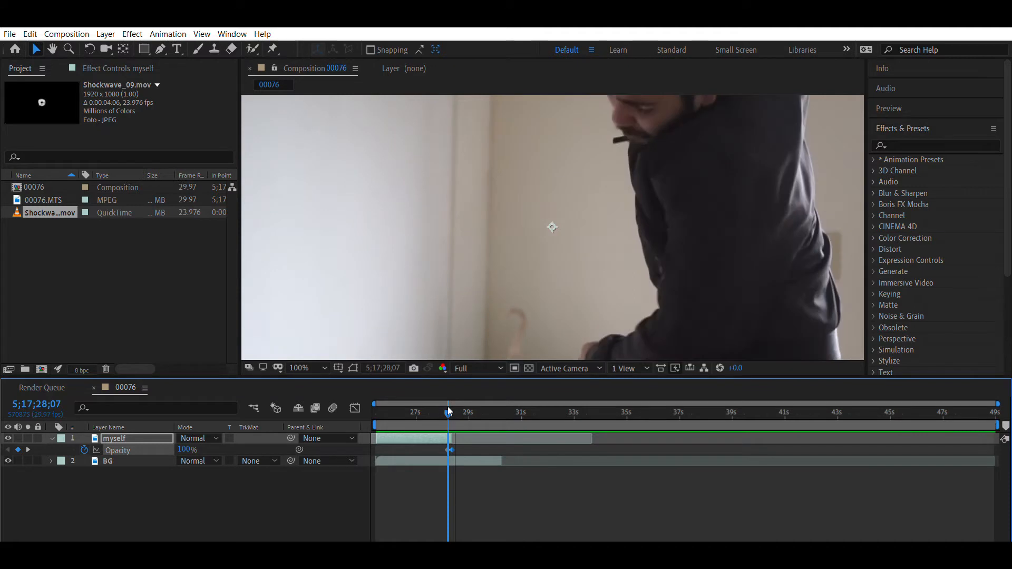
pyautogui.press('pageup')
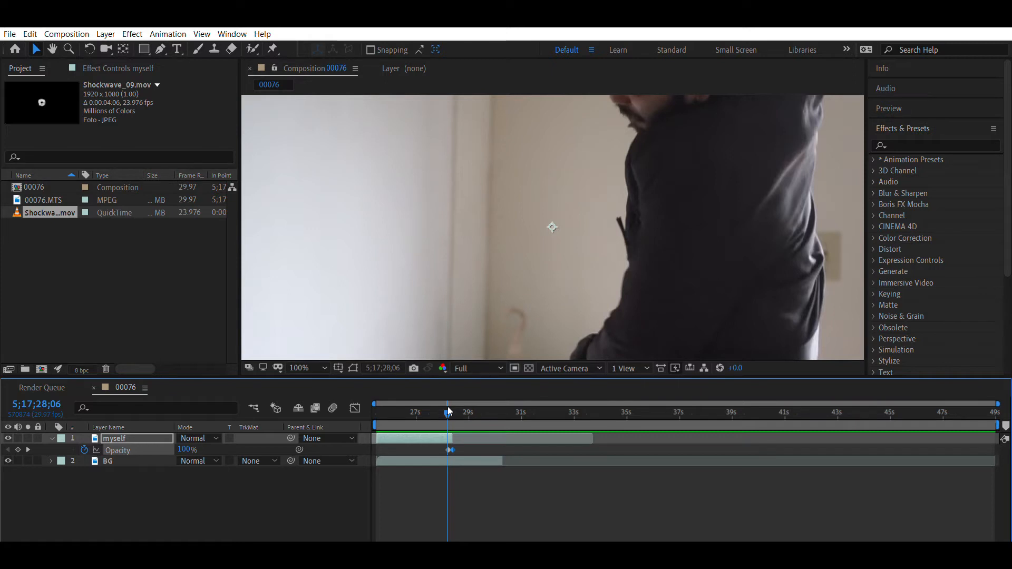
# - Add Shockwave_09.mov to the composition above the myself layer and preview it from near the start
pyautogui.moveTo(45, 212); pyautogui.dragTo(47, 419)
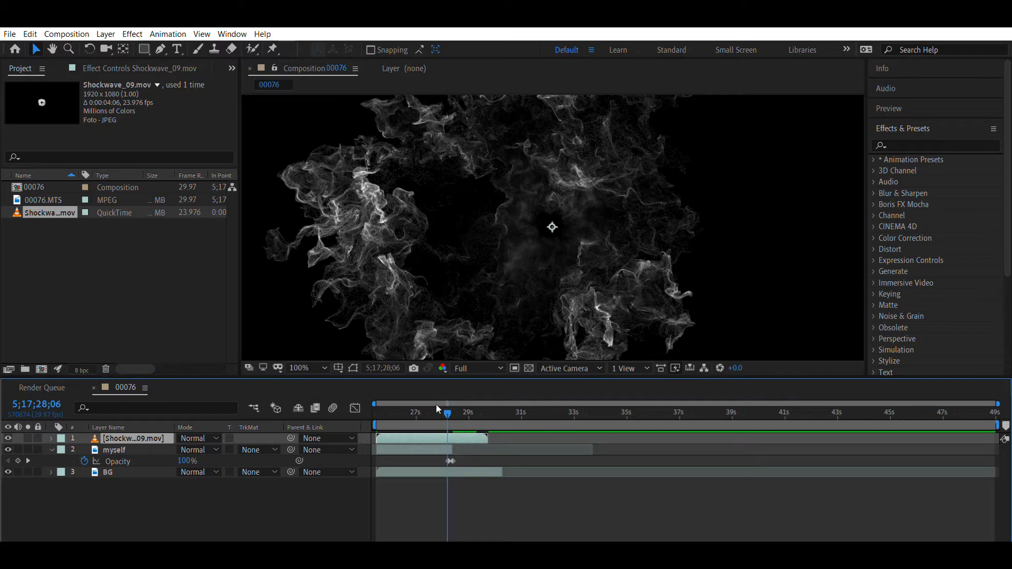
pyautogui.click(380, 405)
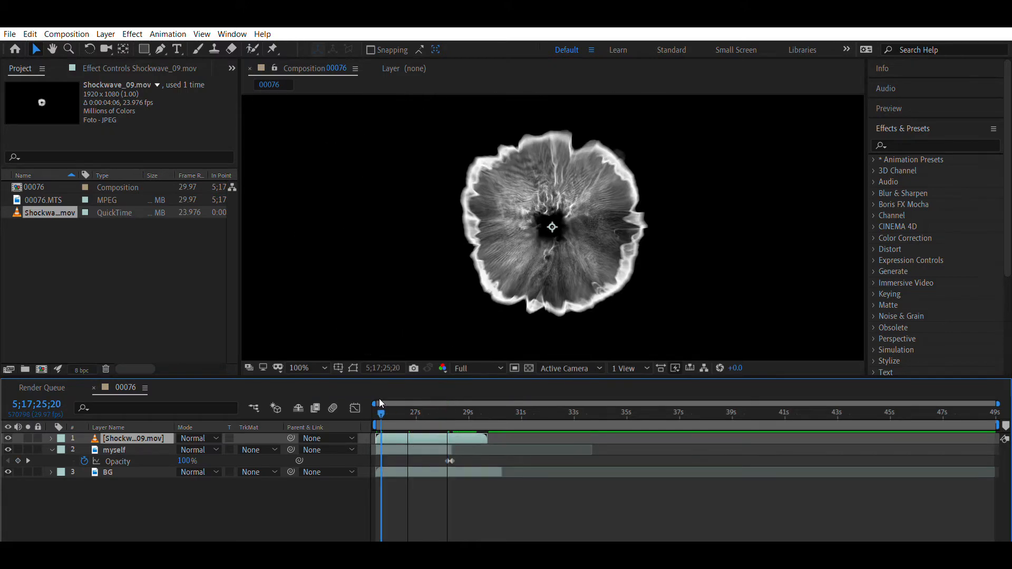
pyautogui.press('space')
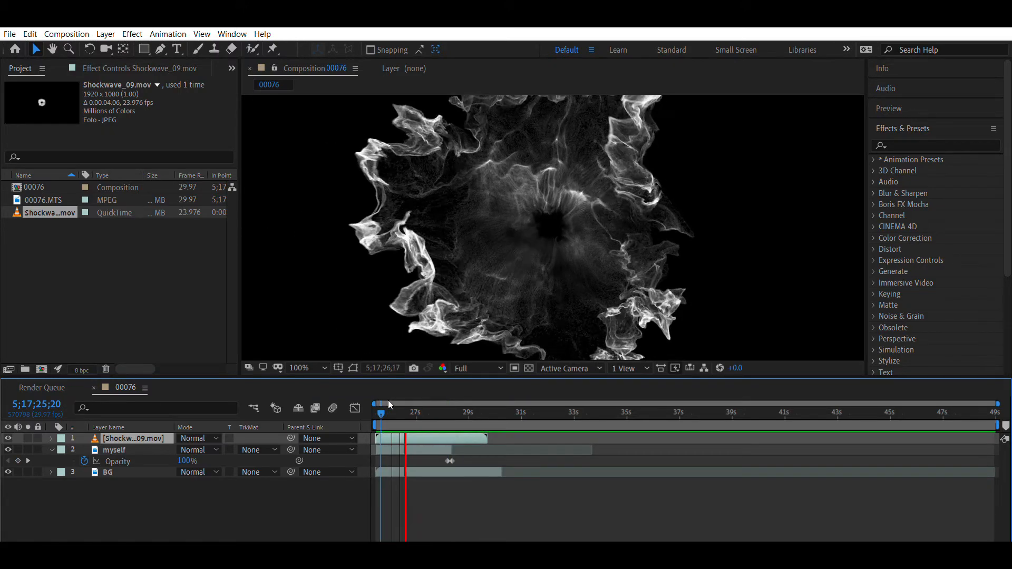
pyautogui.press('space')
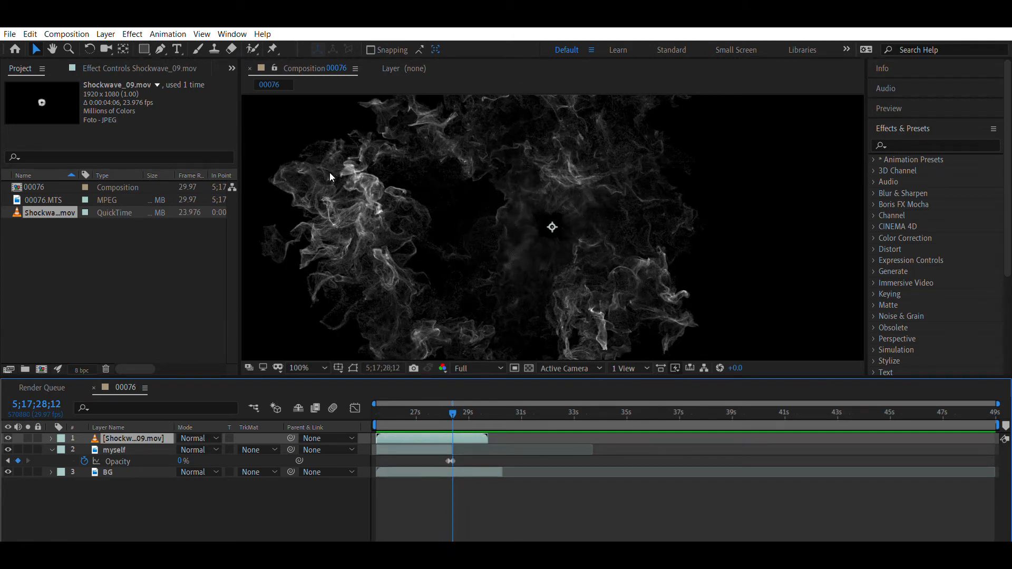
# - Time-stretch the Shockwave_09.mov layer to about one second and move it to start at about 5;17;28;05, previewing its timing
pyautogui.hotkey('ctrl', 'k')
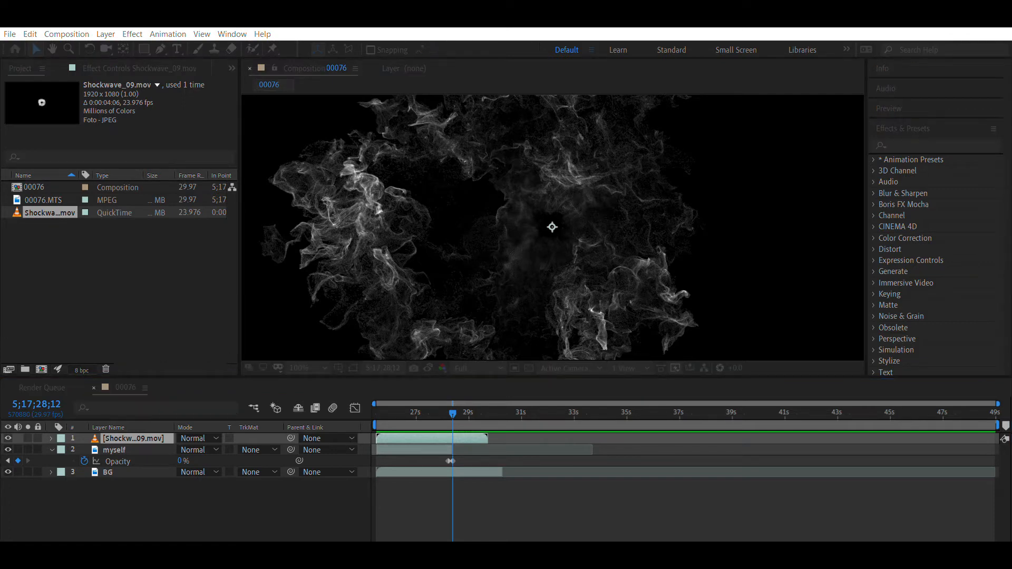
pyautogui.press('Return')
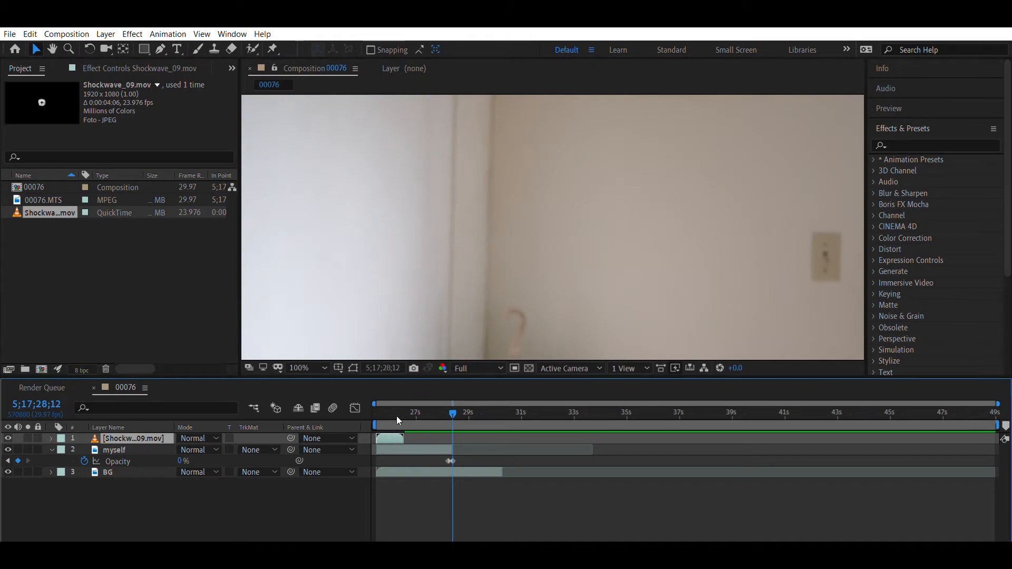
pyautogui.moveTo(395, 430); pyautogui.dragTo(466, 425)
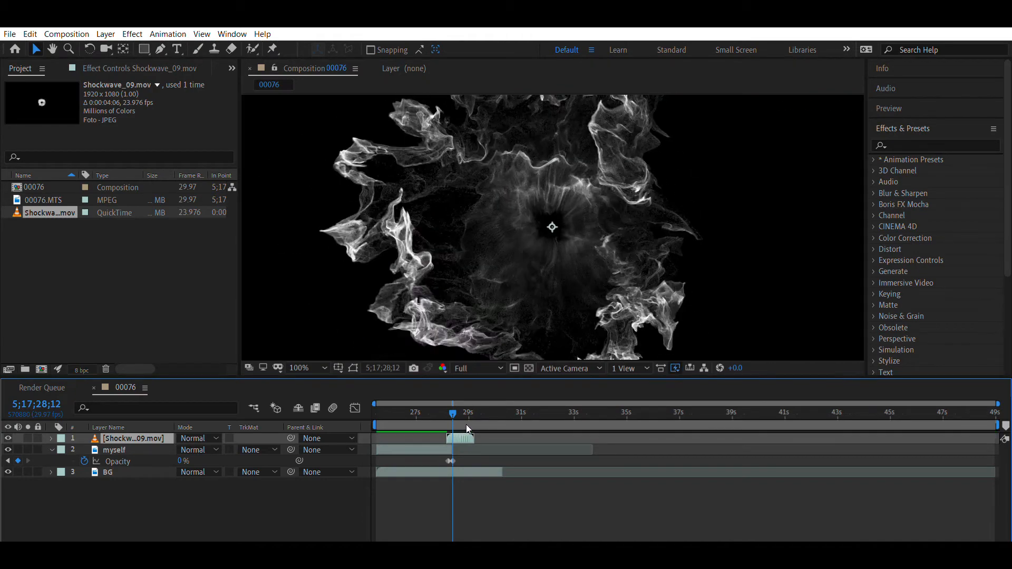
pyautogui.press('space')
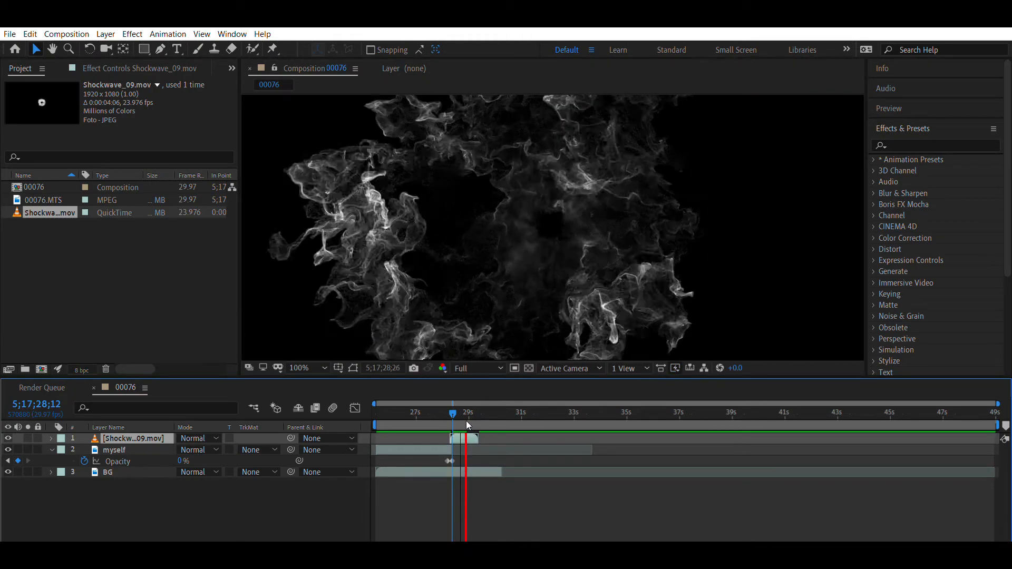
pyautogui.press('space')
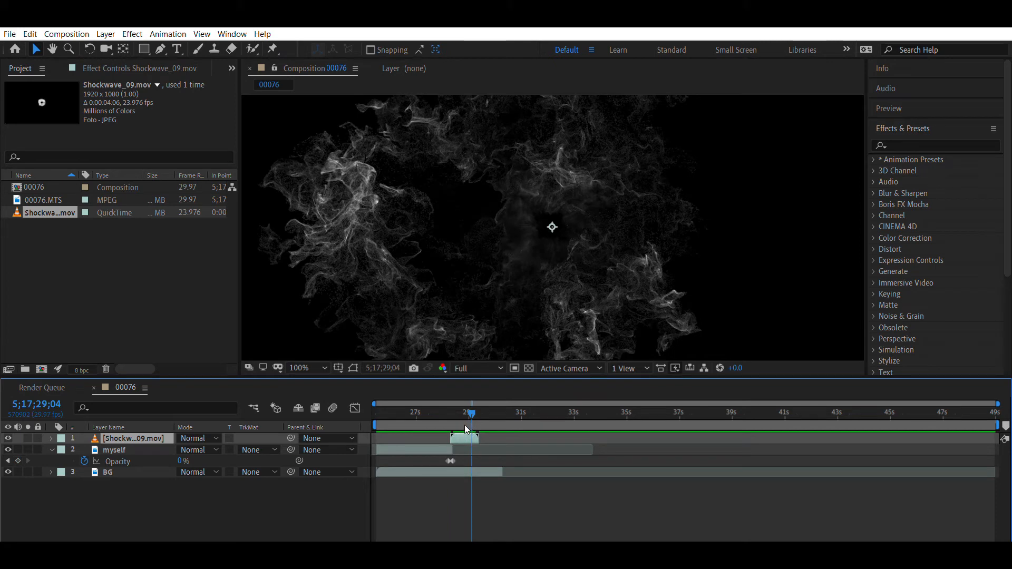
pyautogui.moveTo(465, 429); pyautogui.dragTo(462, 430)
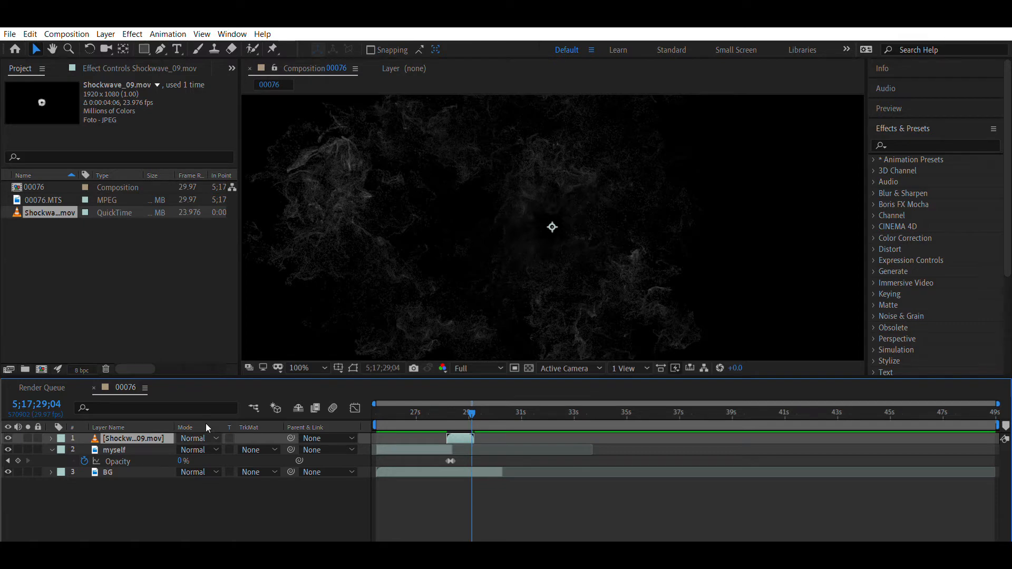
# - Set the Shockwave_09.mov layer's blending mode to Screen after trying Subtract
pyautogui.click(207, 537)
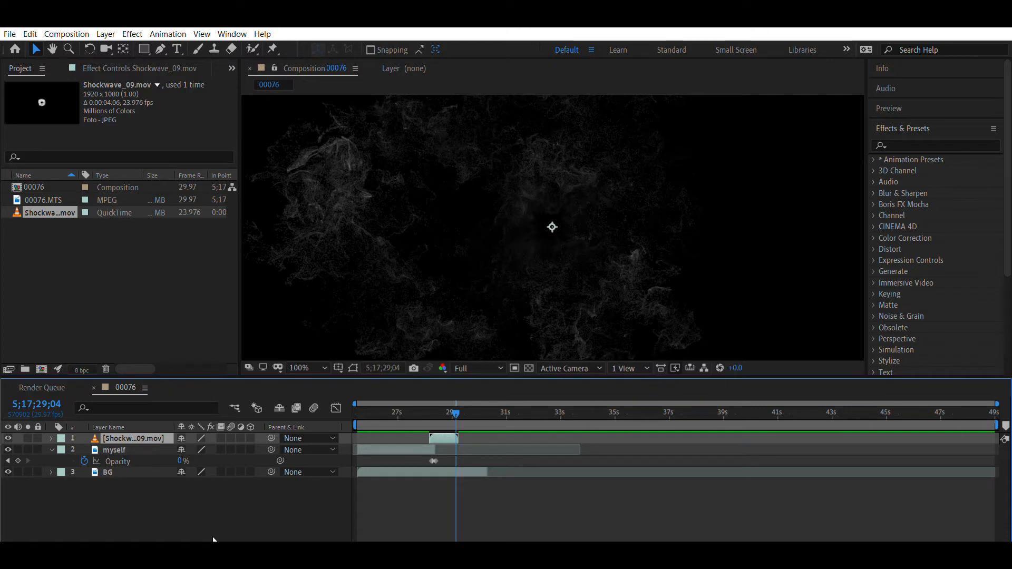
pyautogui.click(215, 538)
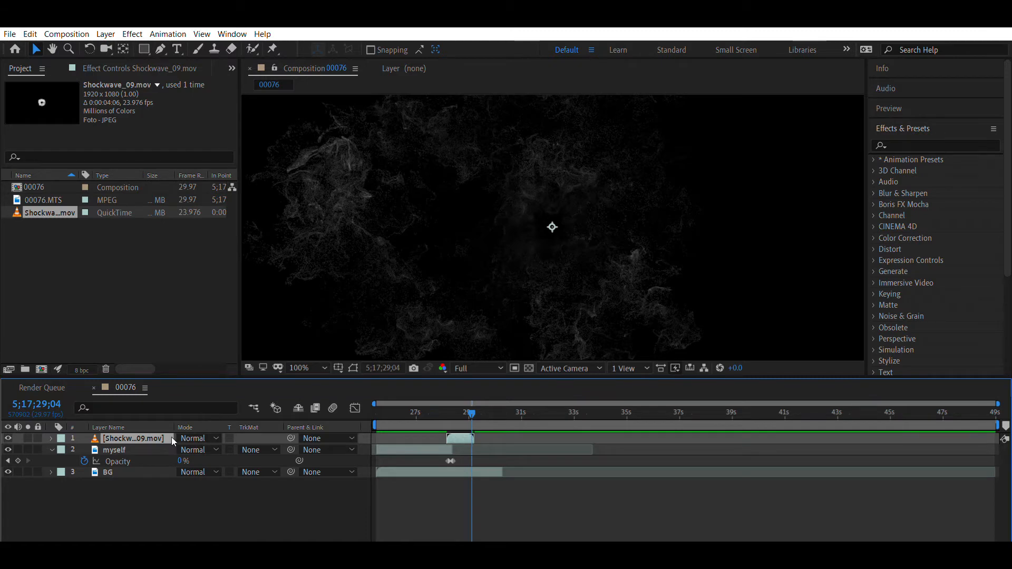
pyautogui.click(216, 425)
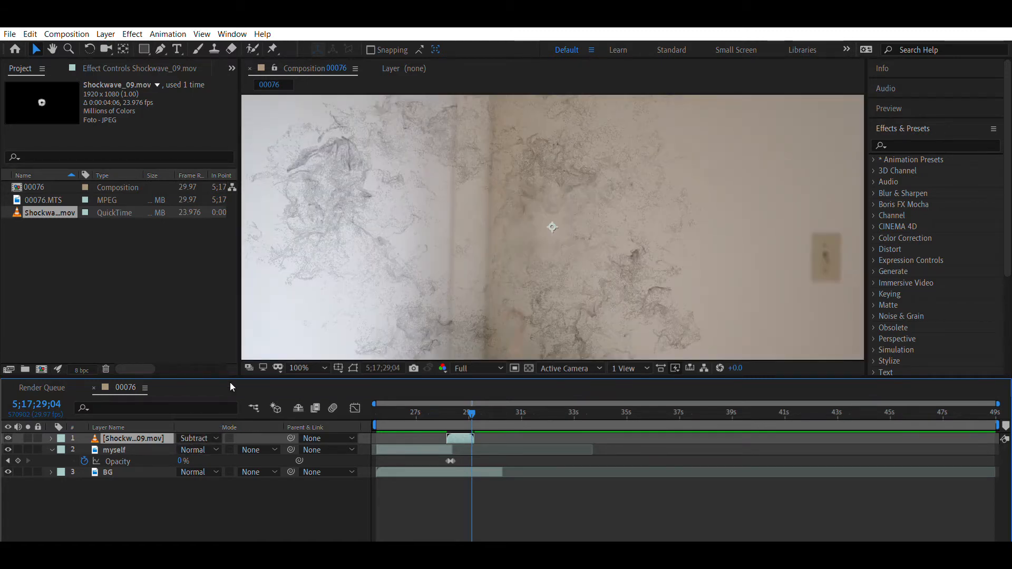
pyautogui.click(280, 214)
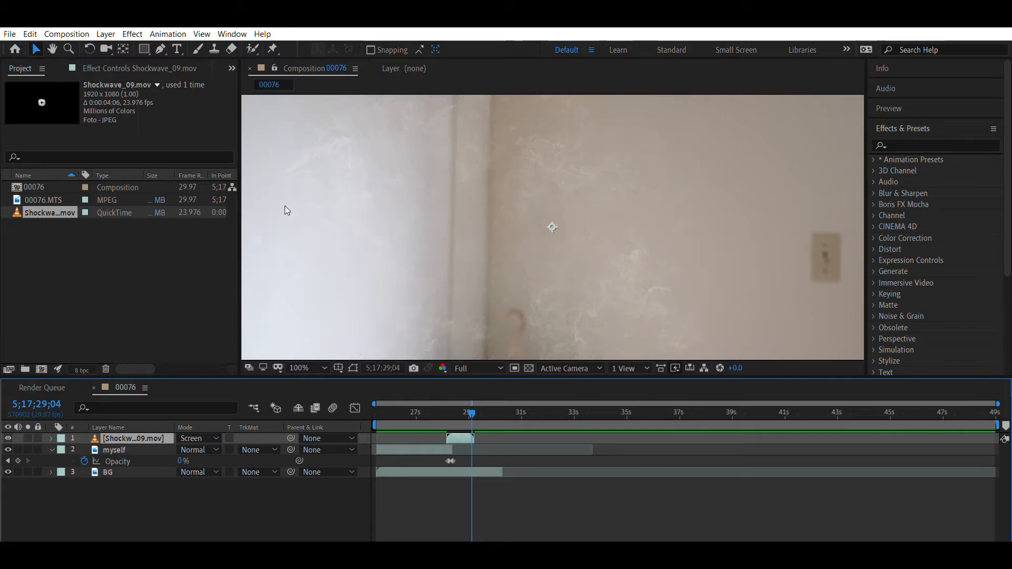
# - Examine the shockwave over the actor and go to its first frame at 5;17;28;05
pyautogui.moveTo(472, 404); pyautogui.dragTo(447, 405)
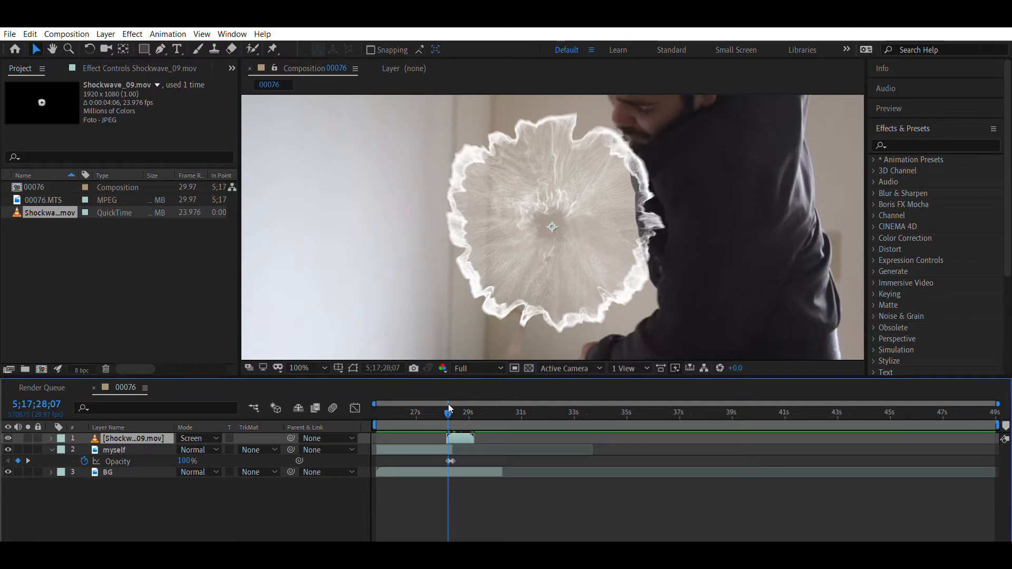
pyautogui.moveTo(448, 400); pyautogui.dragTo(445, 406)
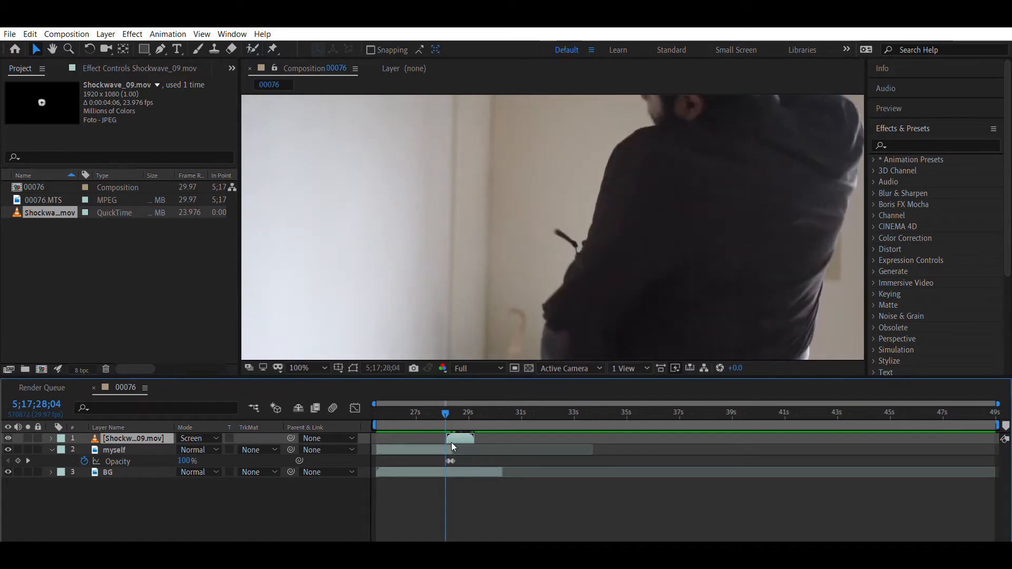
pyautogui.press('pagedown')
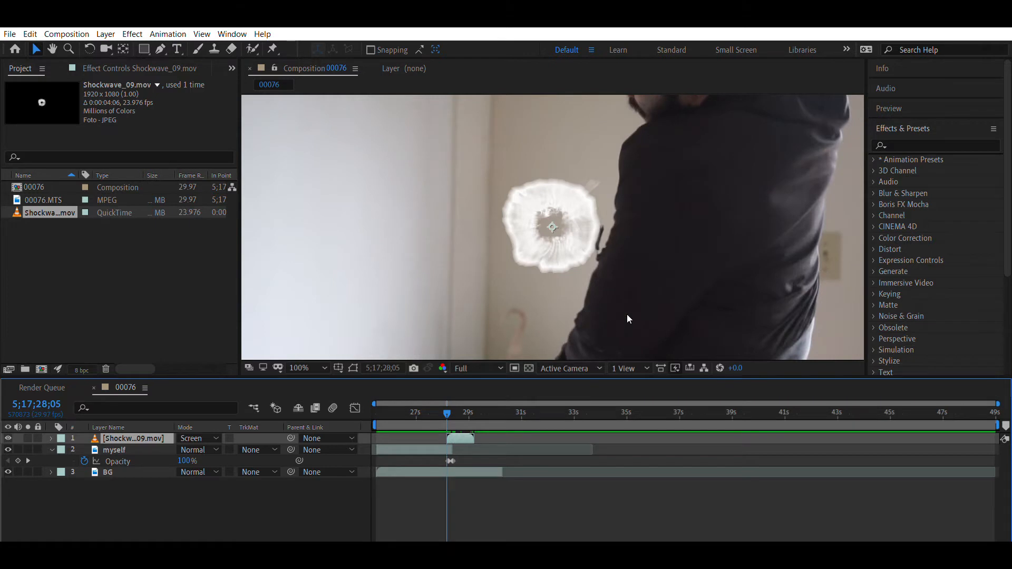
# - Enlarge the Shockwave_09.mov layer to about 165% by 201% and position it over the actor's waist at about 1281.5, 776.9
pyautogui.moveTo(563, 216); pyautogui.dragTo(726, 247)
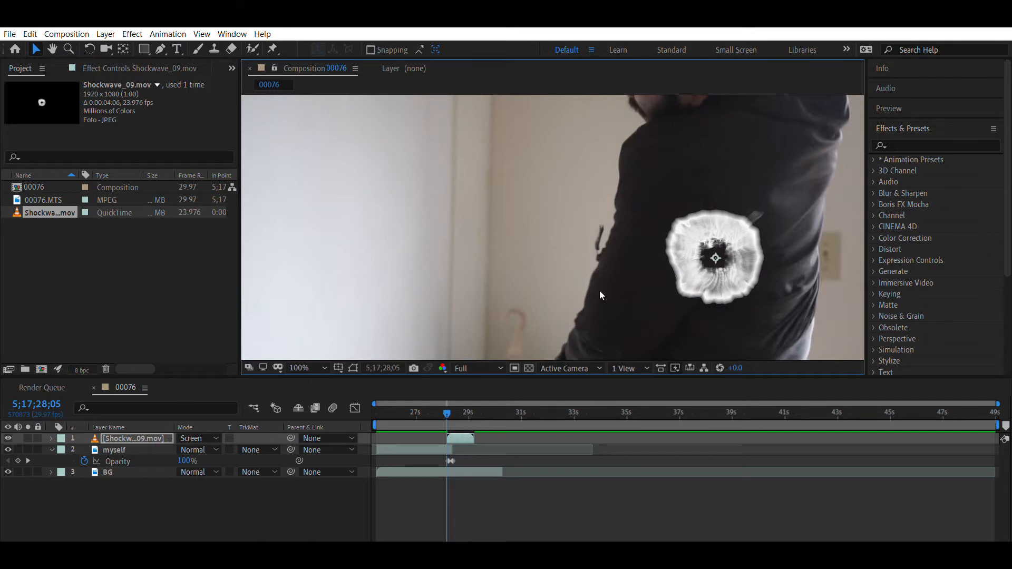
pyautogui.moveTo(720, 222); pyautogui.dragTo(672, 233)
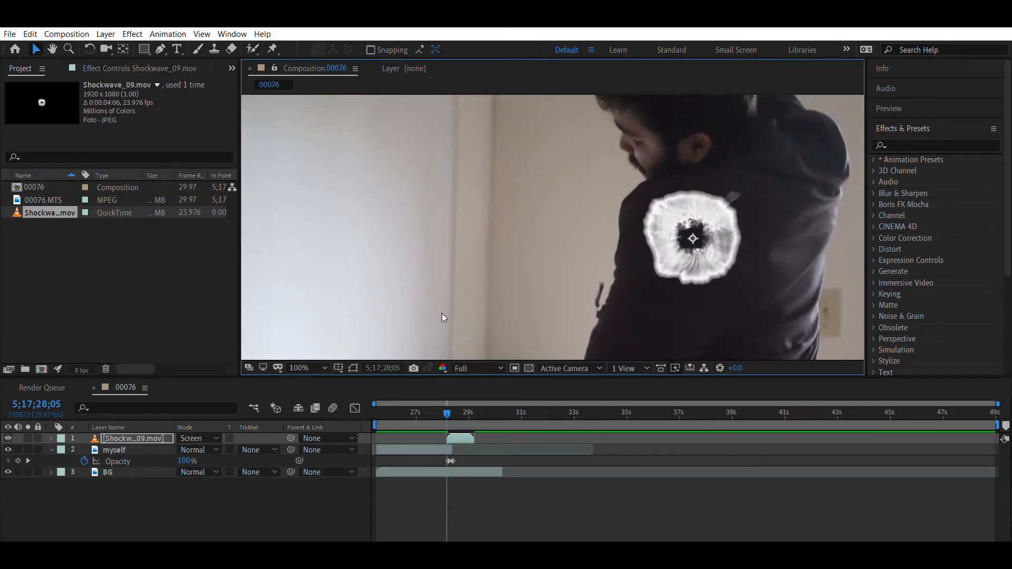
pyautogui.click(324, 368)
pyautogui.click(349, 140)
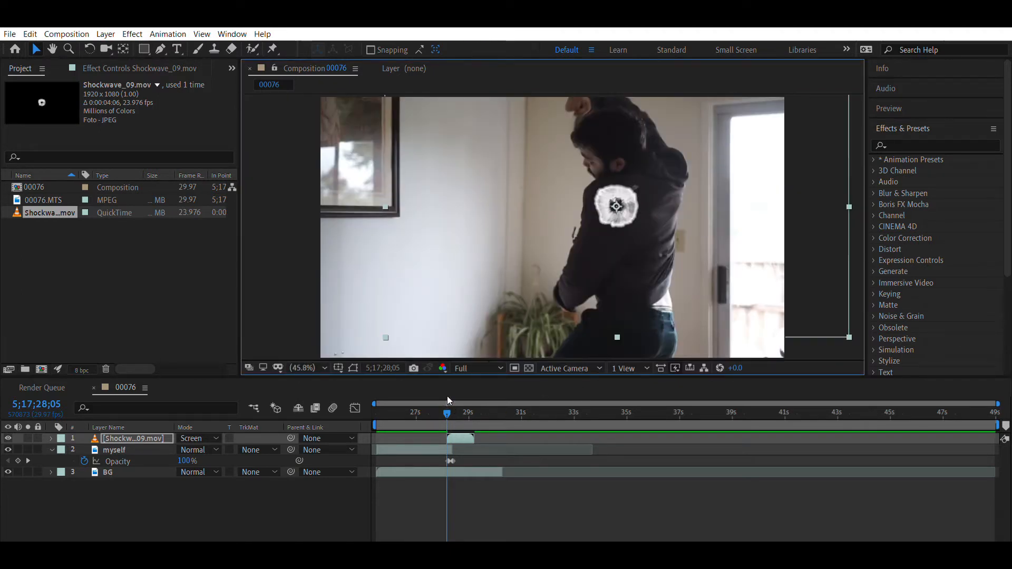
pyautogui.moveTo(849, 334); pyautogui.dragTo(998, 455)
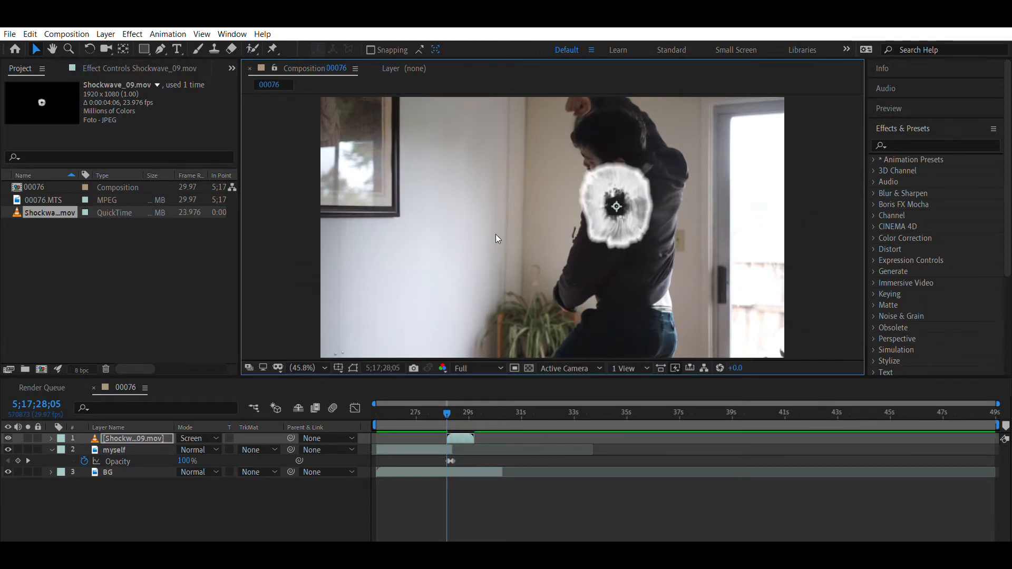
pyautogui.moveTo(627, 216); pyautogui.dragTo(630, 281)
# - Preview the enlarged shockwave several times from just before the punch to check its timing and placement
pyautogui.press('space')
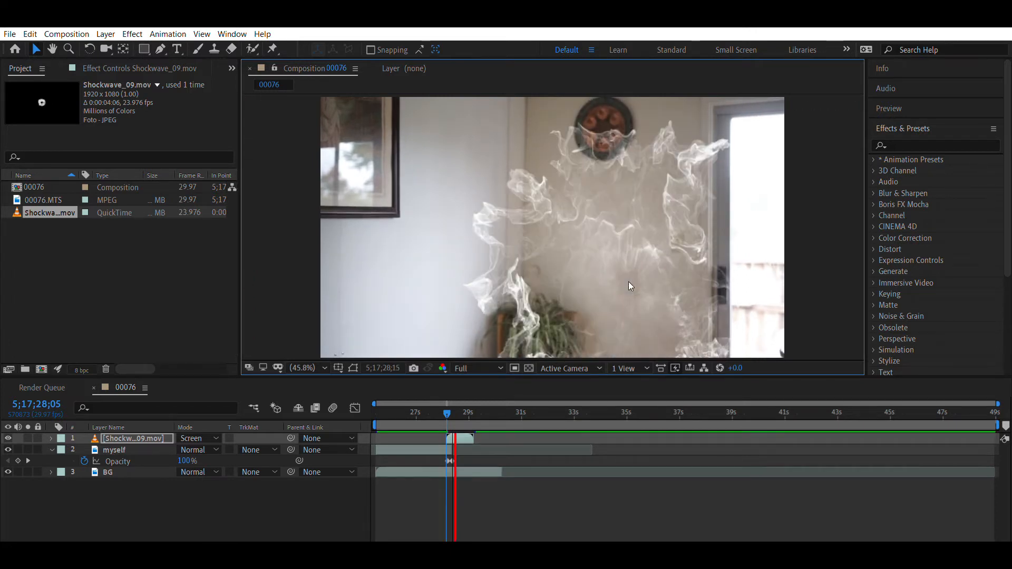
pyautogui.press('space')
pyautogui.press('space')
pyautogui.press('space')
pyautogui.click(437, 405)
pyautogui.press('space')
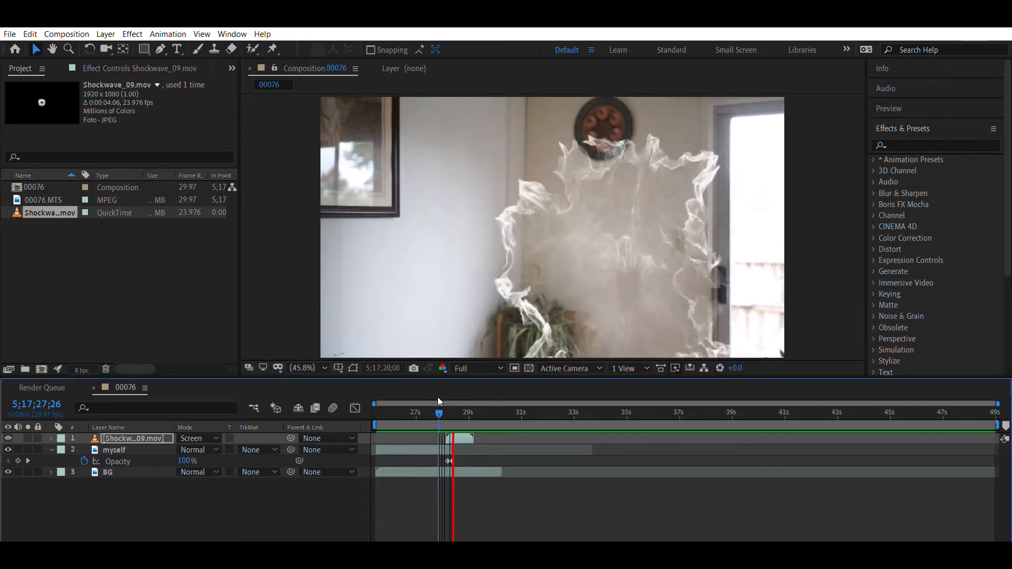
pyautogui.click(428, 402)
pyautogui.press('space')
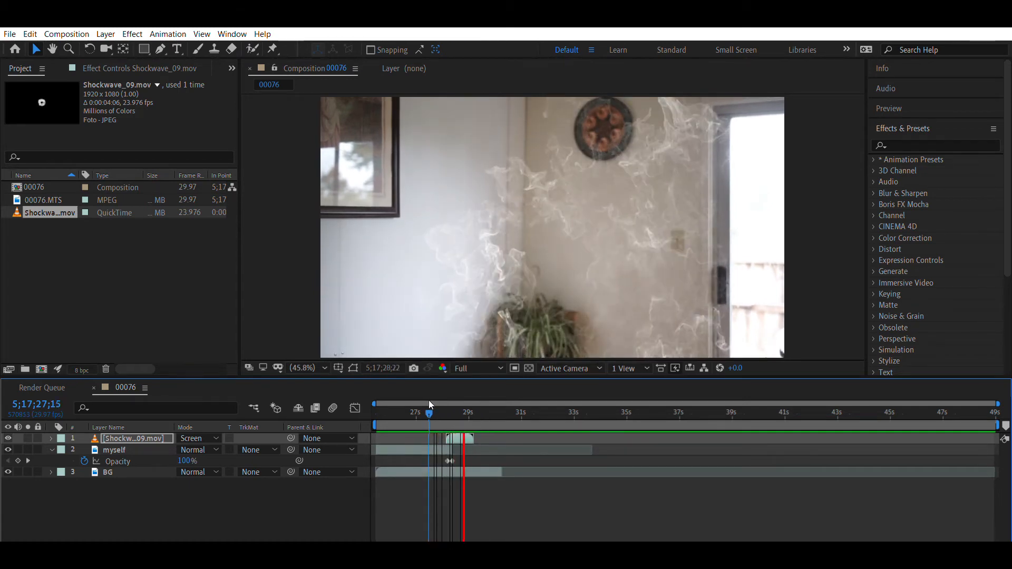
pyautogui.press('space')
pyautogui.press('space')
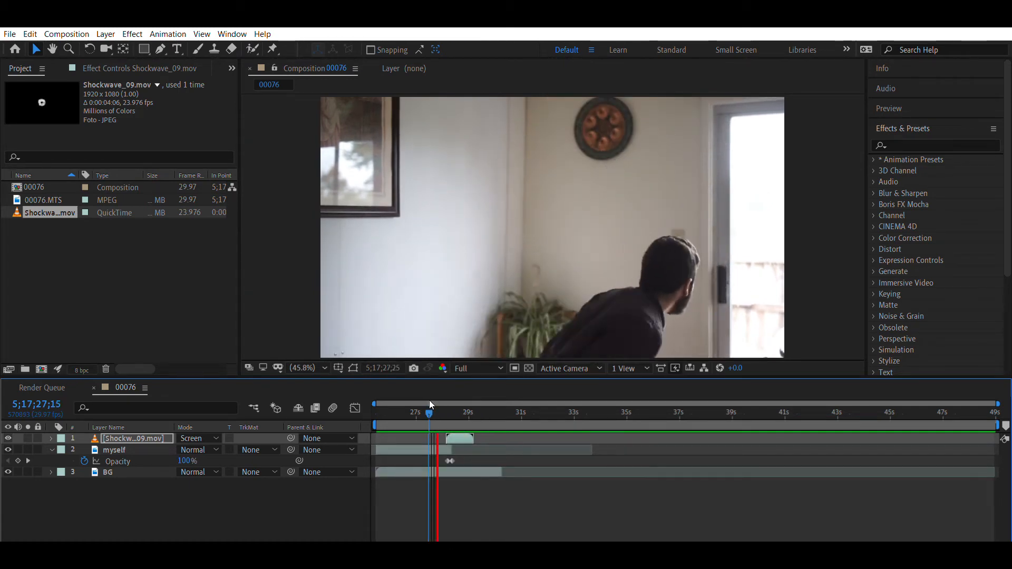
pyautogui.press('space')
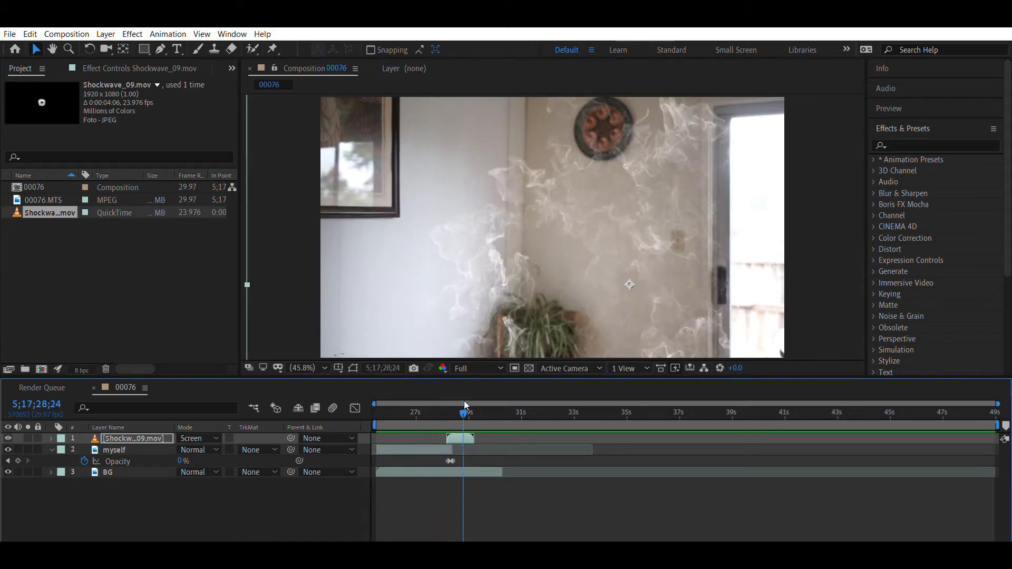
pyautogui.moveTo(464, 405); pyautogui.dragTo(444, 410)
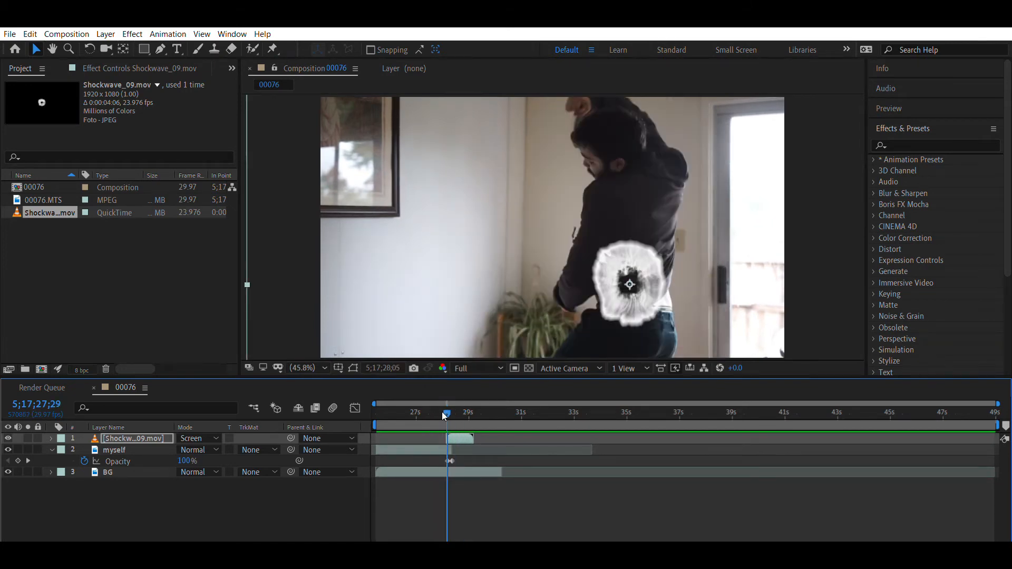
pyautogui.press('space')
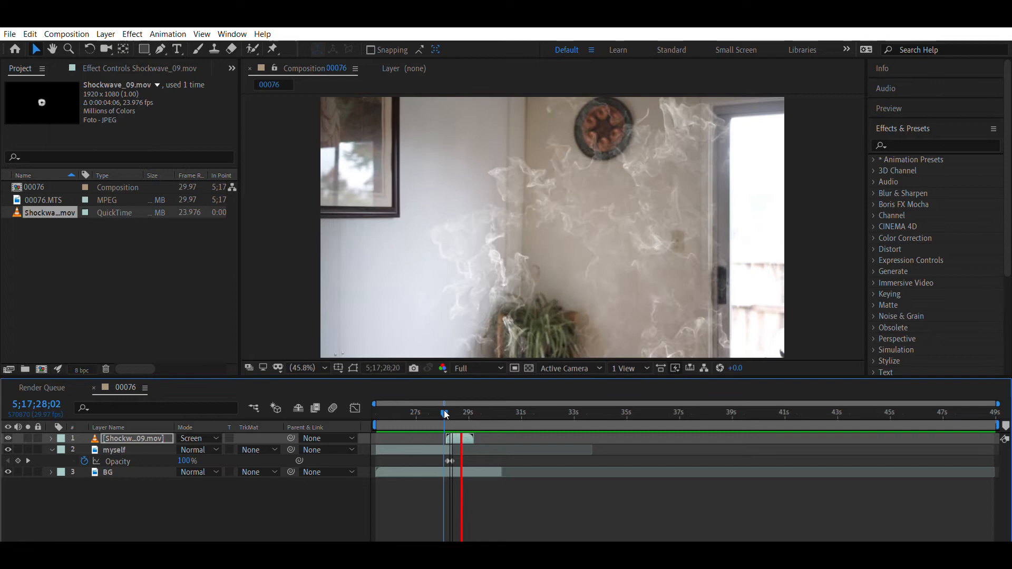
pyautogui.press('space')
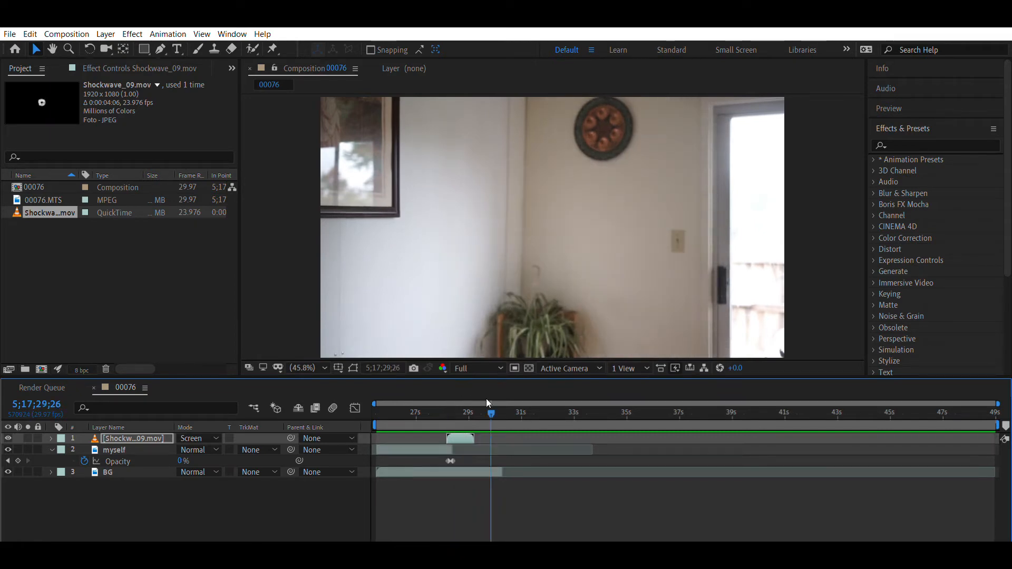
# - At 5;17;28;06, draw a closed Pen tool mask on the Shockwave_09.mov layer following the actor's body outline
pyautogui.moveTo(488, 402); pyautogui.dragTo(446, 422)
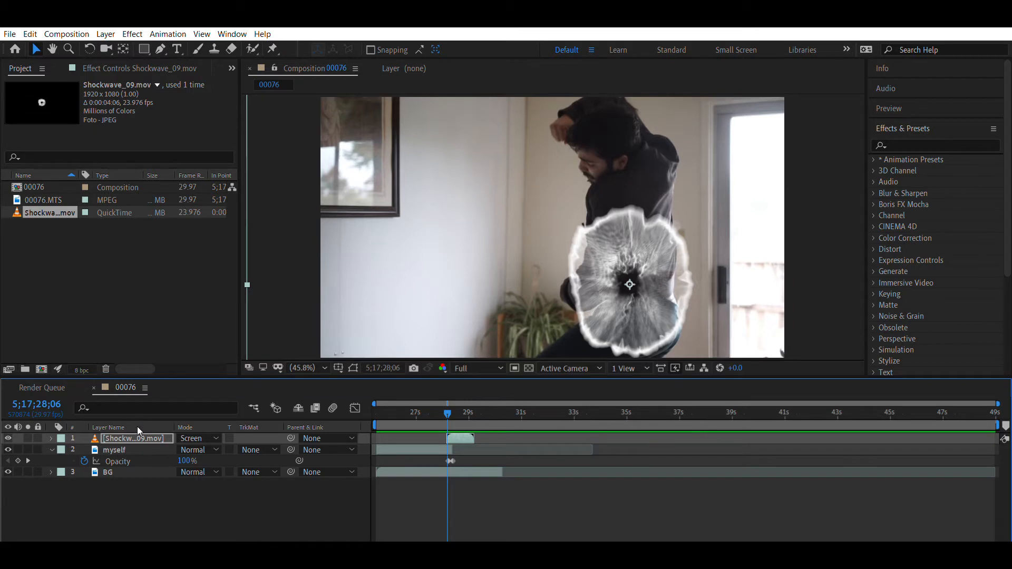
pyautogui.click(161, 49)
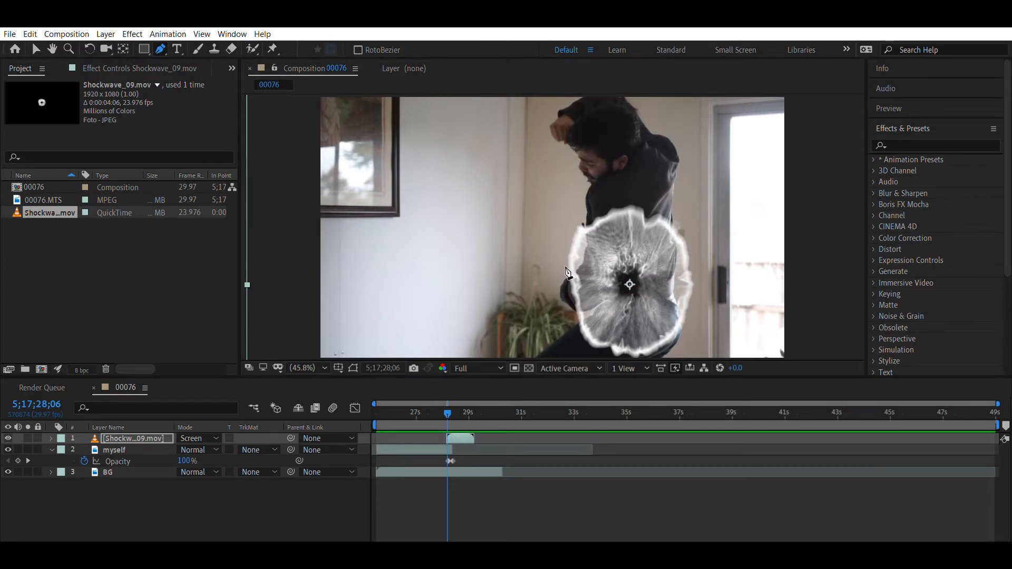
pyautogui.click(567, 279)
pyautogui.click(578, 268)
pyautogui.click(586, 249)
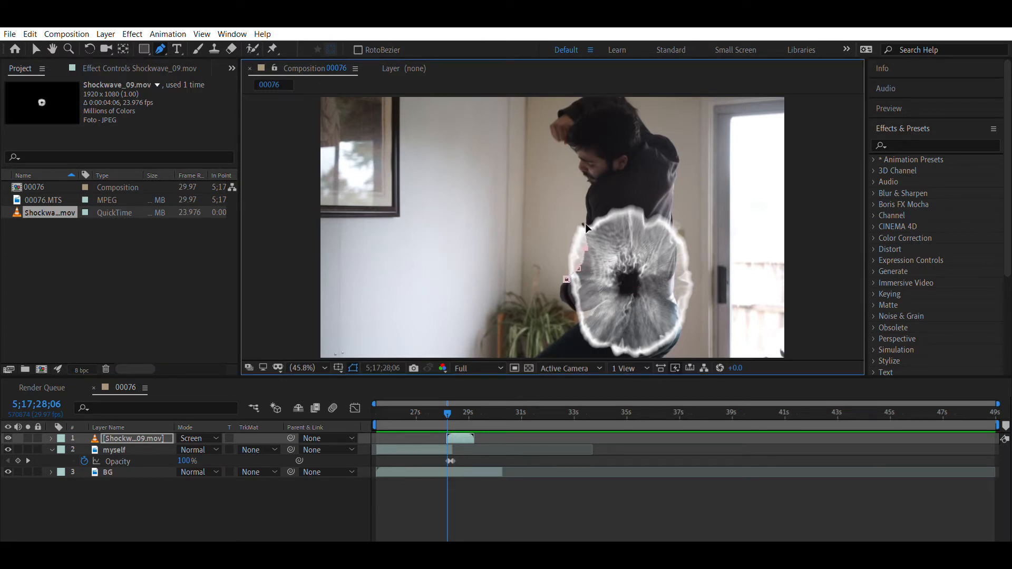
pyautogui.click(587, 217)
pyautogui.click(590, 185)
pyautogui.click(581, 172)
pyautogui.click(580, 157)
pyautogui.click(570, 144)
pyautogui.click(556, 140)
pyautogui.click(551, 126)
pyautogui.click(557, 115)
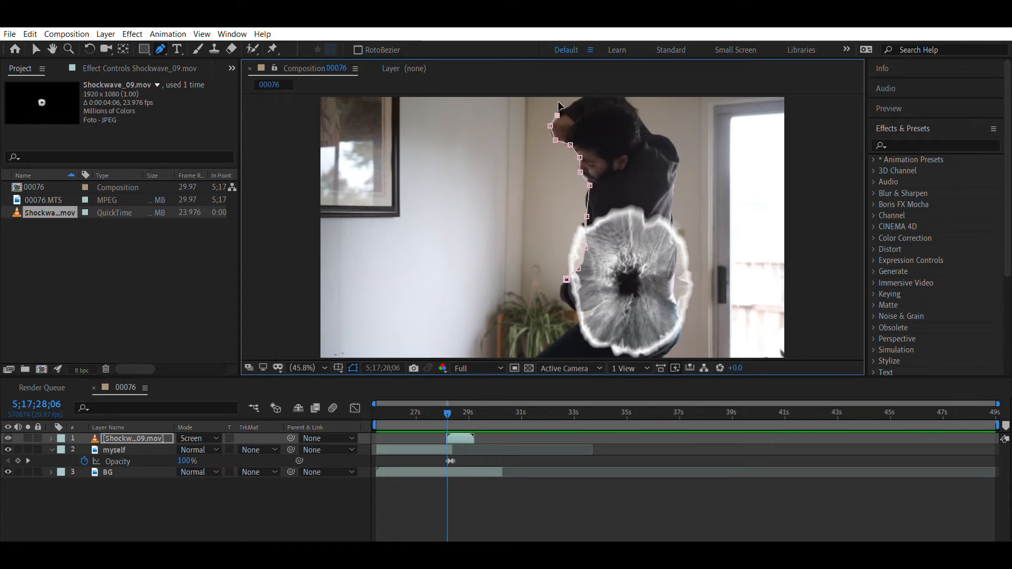
pyautogui.click(568, 102)
pyautogui.click(583, 97)
pyautogui.click(625, 96)
pyautogui.click(652, 134)
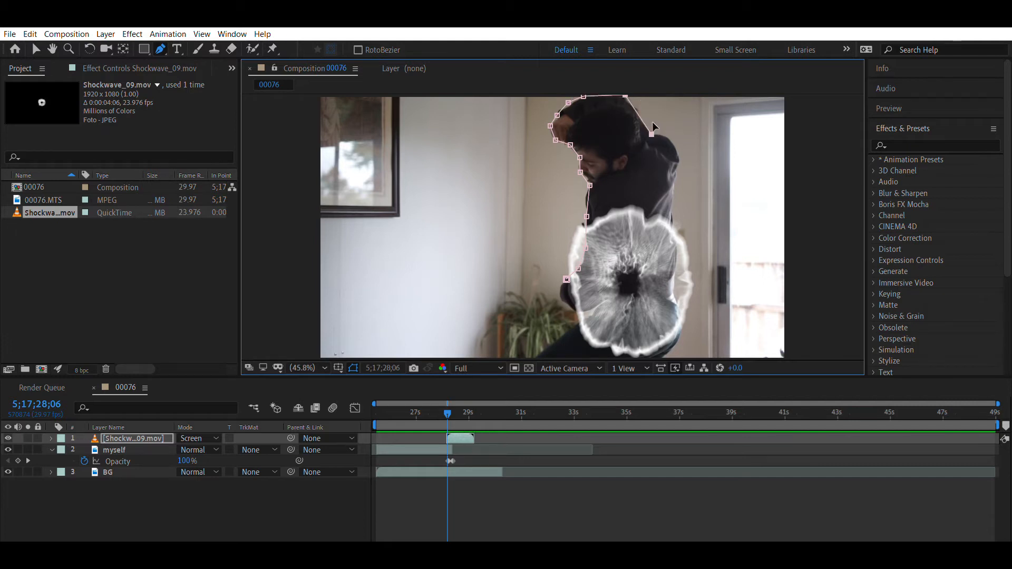
pyautogui.click(668, 140)
pyautogui.click(683, 161)
pyautogui.click(676, 185)
pyautogui.click(672, 224)
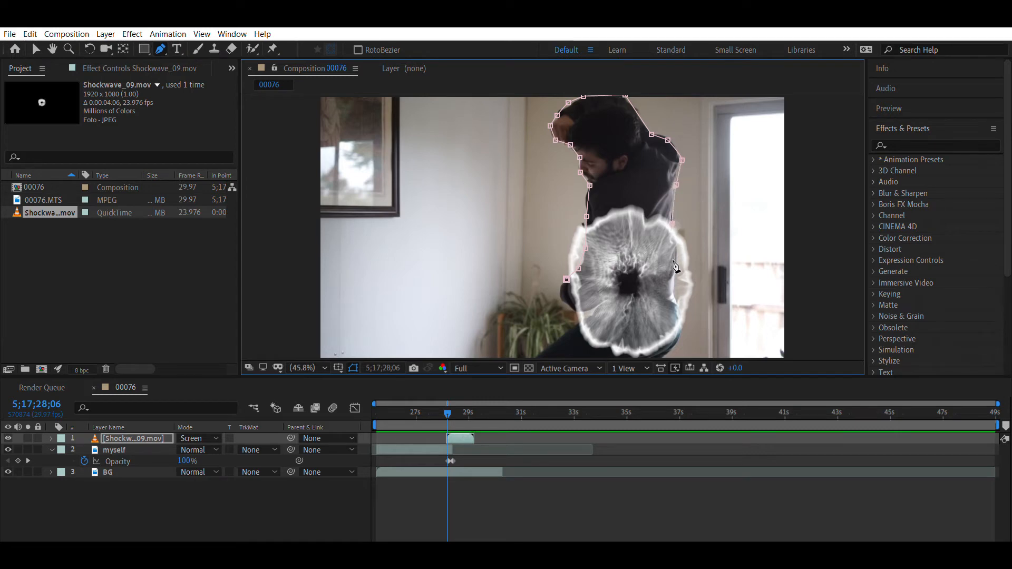
pyautogui.click(676, 275)
pyautogui.click(677, 304)
pyautogui.click(680, 321)
pyautogui.click(677, 346)
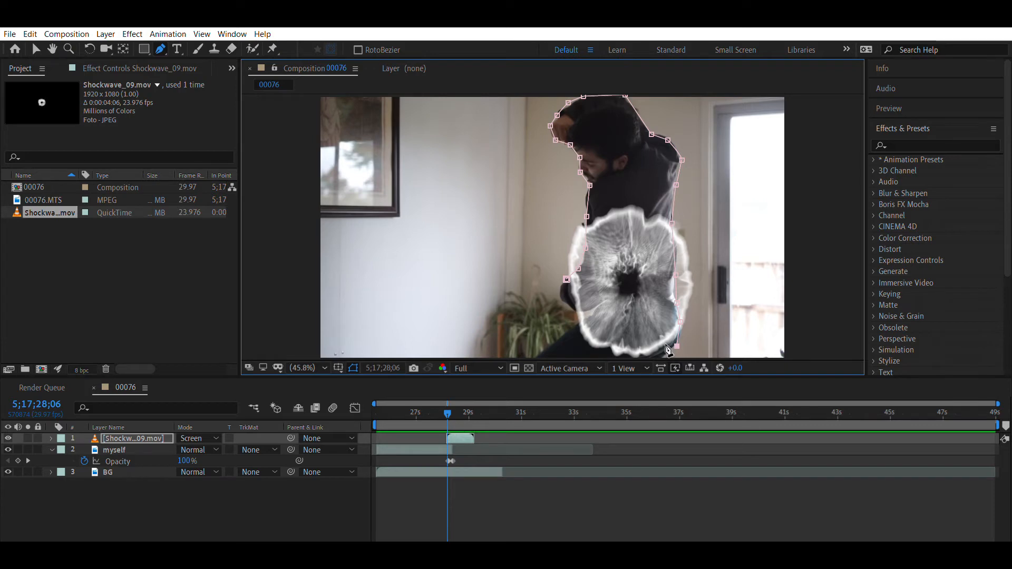
pyautogui.click(663, 358)
pyautogui.click(533, 358)
pyautogui.click(579, 322)
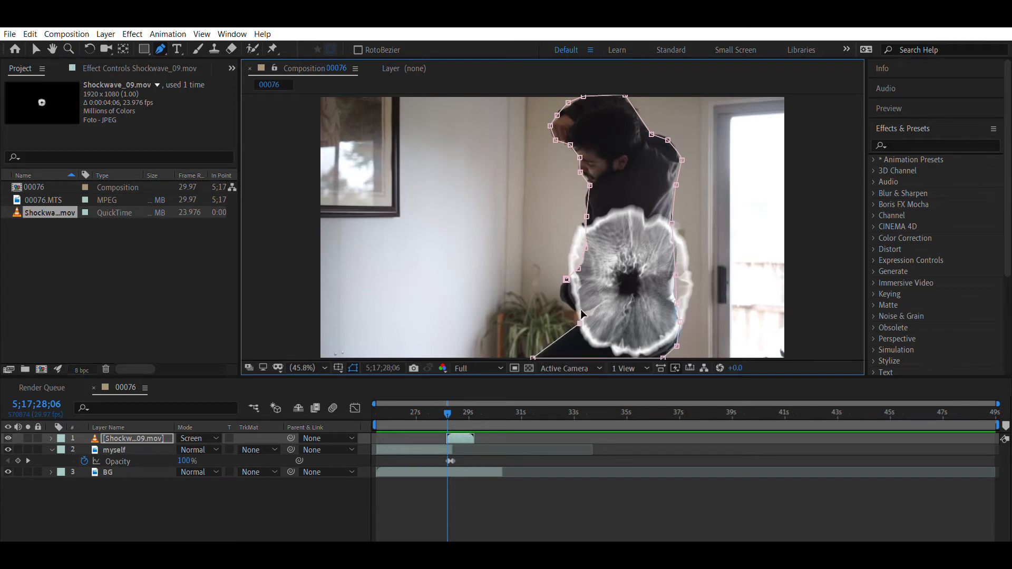
pyautogui.click(560, 302)
pyautogui.click(561, 289)
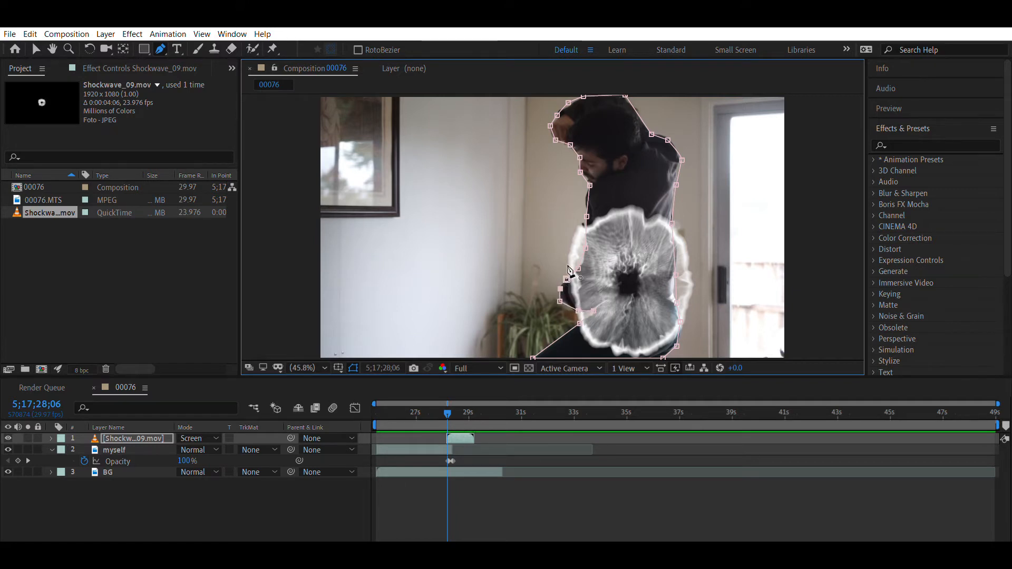
pyautogui.click(569, 268)
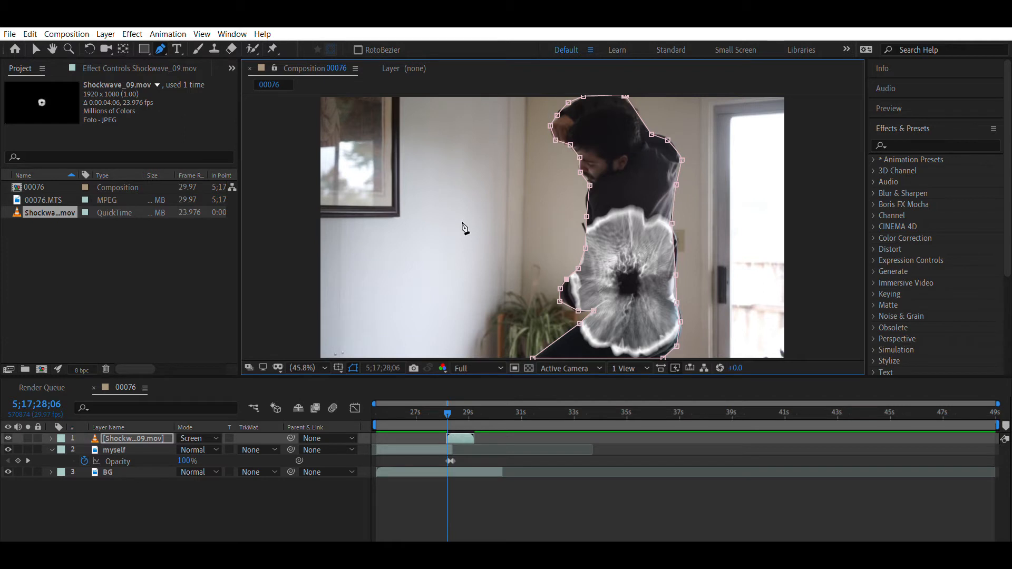
# - Reveal the Shockwave_09.mov layer's mask and transform properties and add a Position keyframe at 5;17;28;06
pyautogui.click(112, 435)
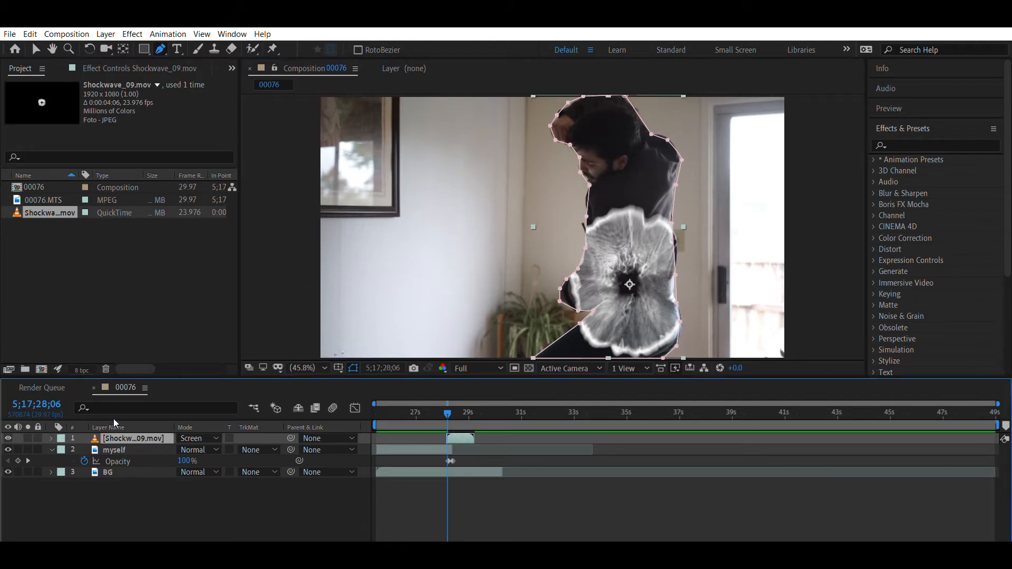
pyautogui.press('p')
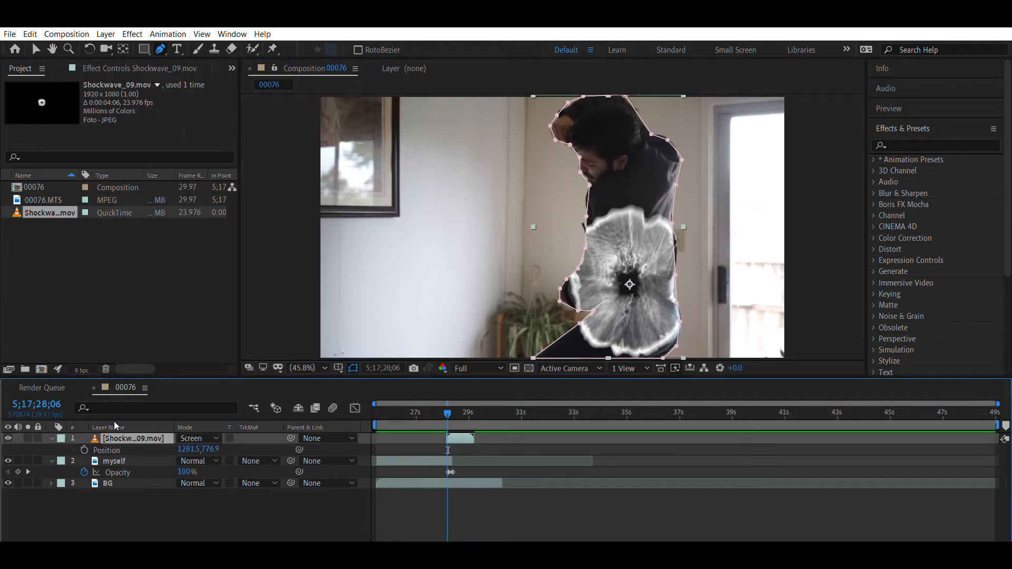
pyautogui.click(52, 438)
pyautogui.click(53, 438)
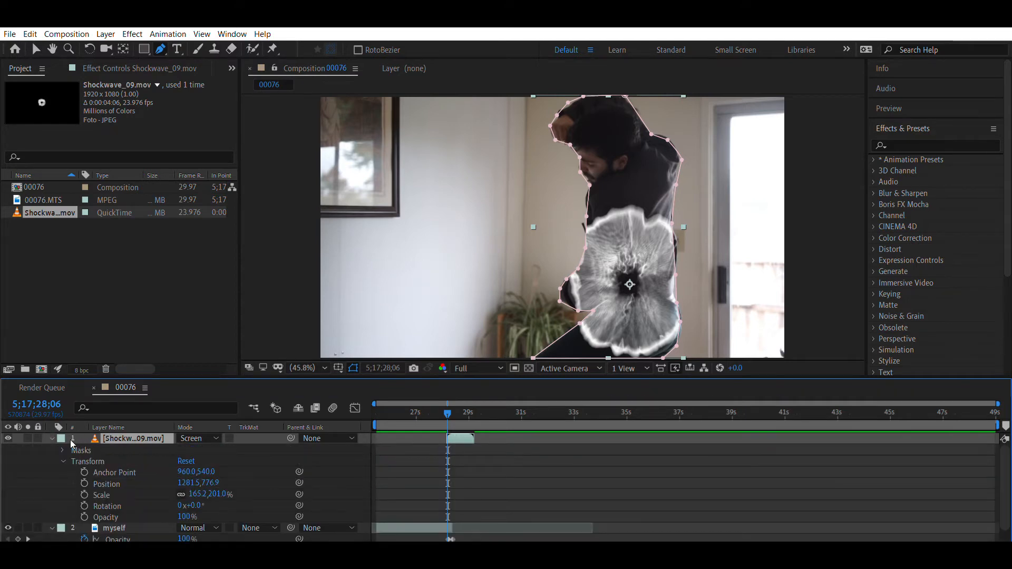
pyautogui.click(63, 451)
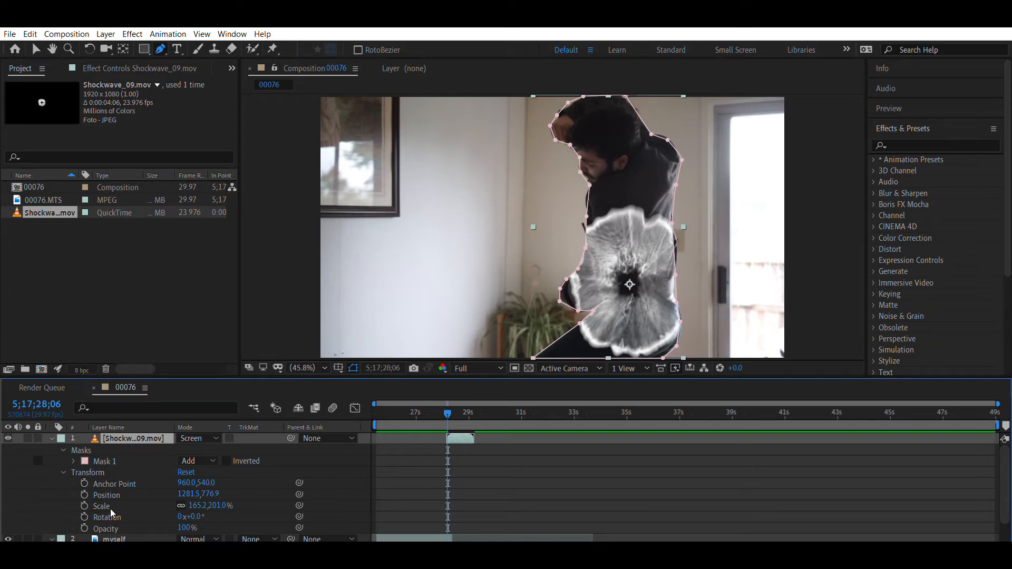
pyautogui.hotkey('alt', 'shift', 'p')
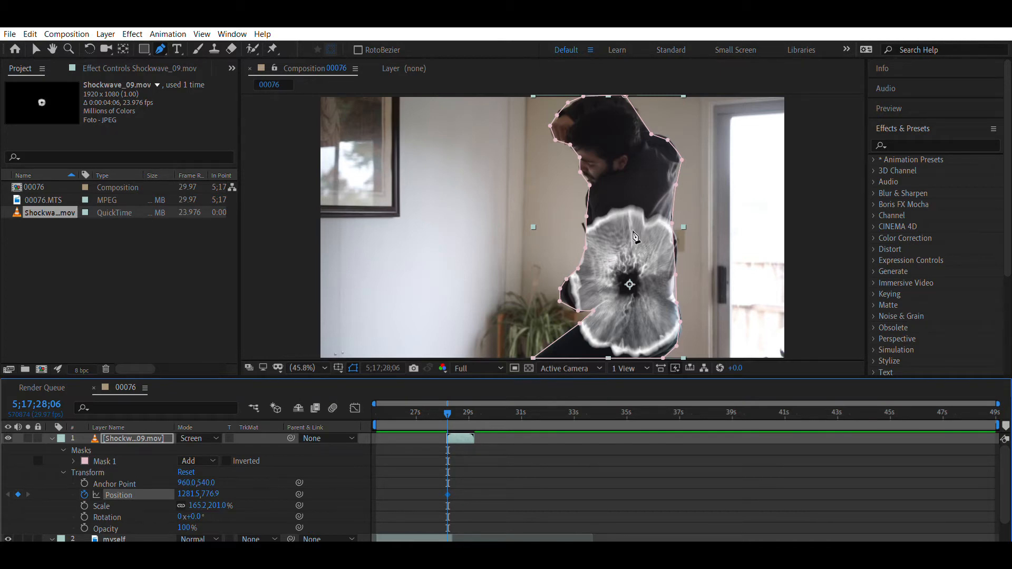
# - Advance to 5;17;28;07 and reshape Mask 1 around the actor's raised hand, face, front arm and front leg, adding mask points near the foot of the frame
pyautogui.press('pagedown')
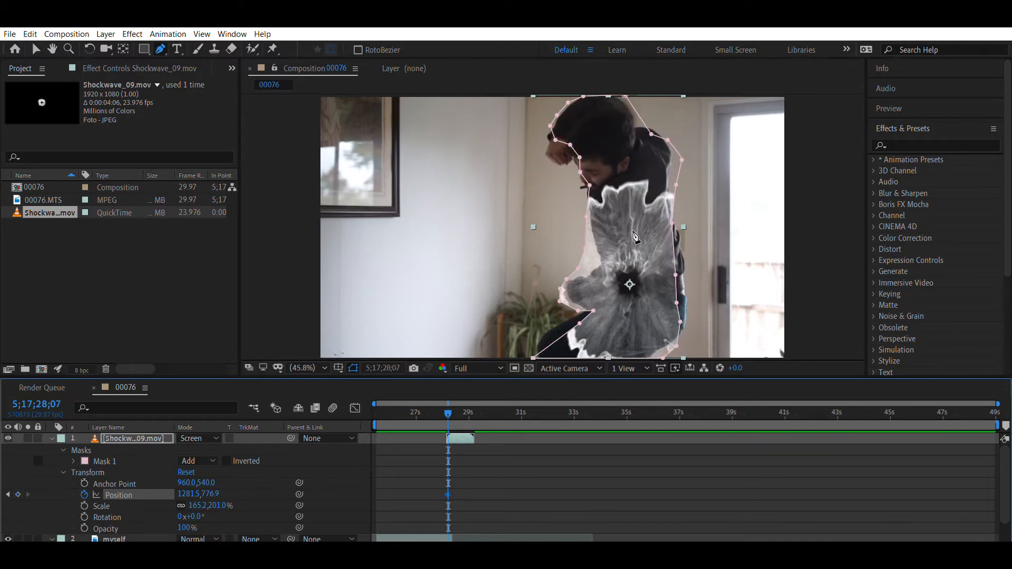
pyautogui.press('v')
pyautogui.click(559, 105)
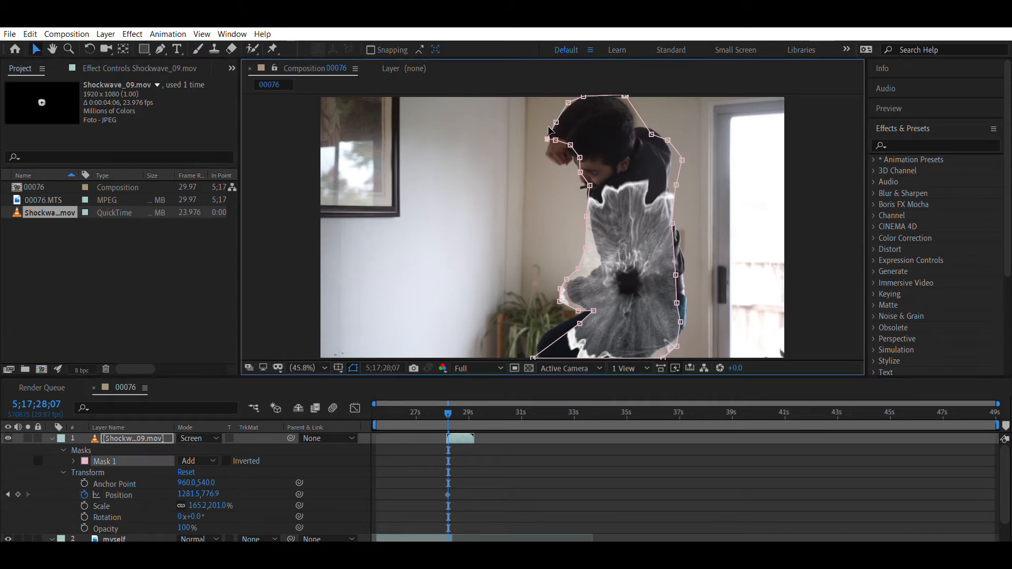
pyautogui.moveTo(555, 140); pyautogui.dragTo(588, 192)
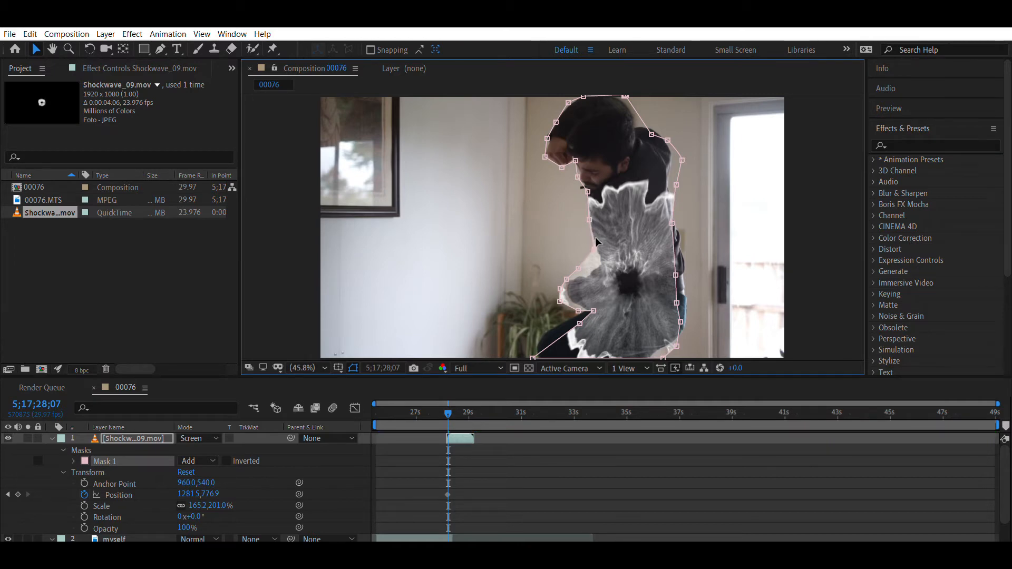
pyautogui.moveTo(580, 254); pyautogui.dragTo(564, 282)
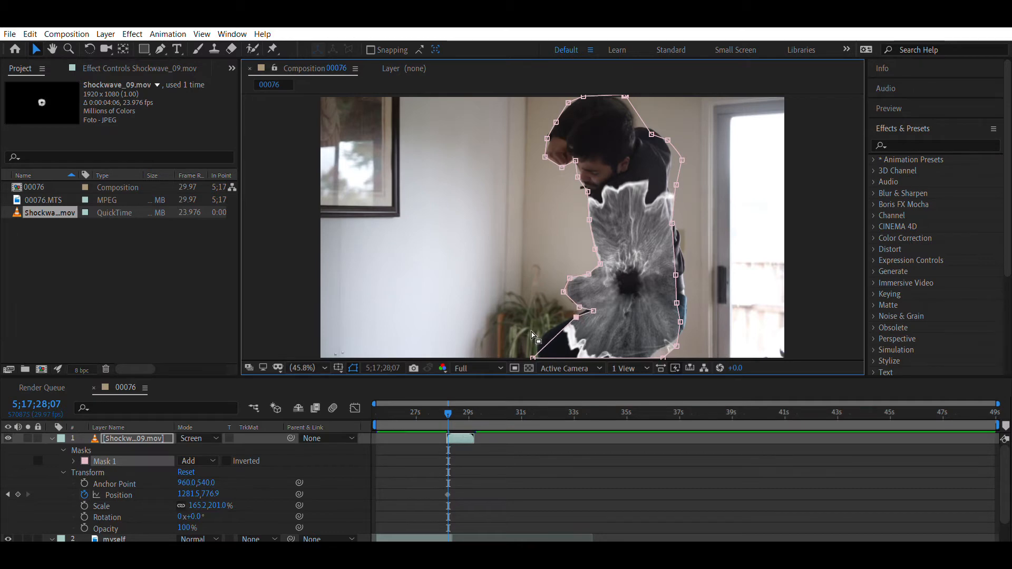
pyautogui.moveTo(535, 347); pyautogui.dragTo(547, 323)
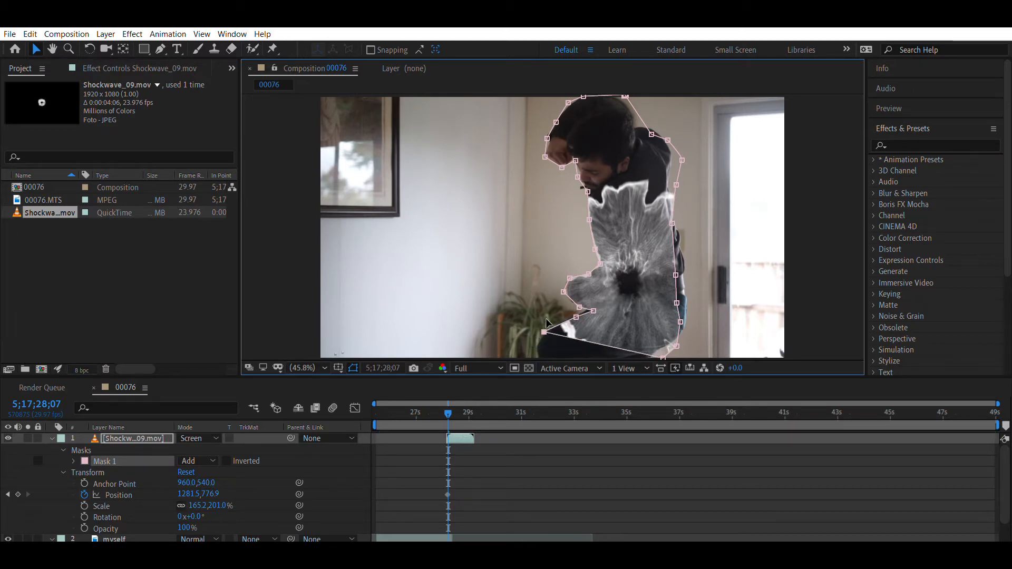
pyautogui.press('g')
pyautogui.moveTo(600, 342); pyautogui.dragTo(536, 344)
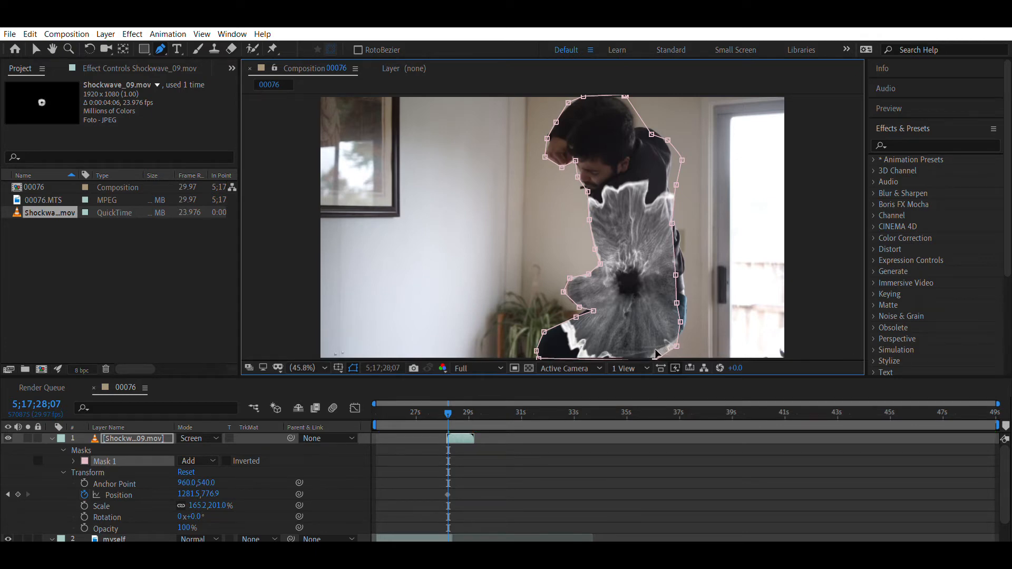
# - At 5;17;28;07, fit Mask 1 along the actor's back from the rear thigh up to the shoulder and behind the head
pyautogui.moveTo(677, 346); pyautogui.dragTo(659, 352)
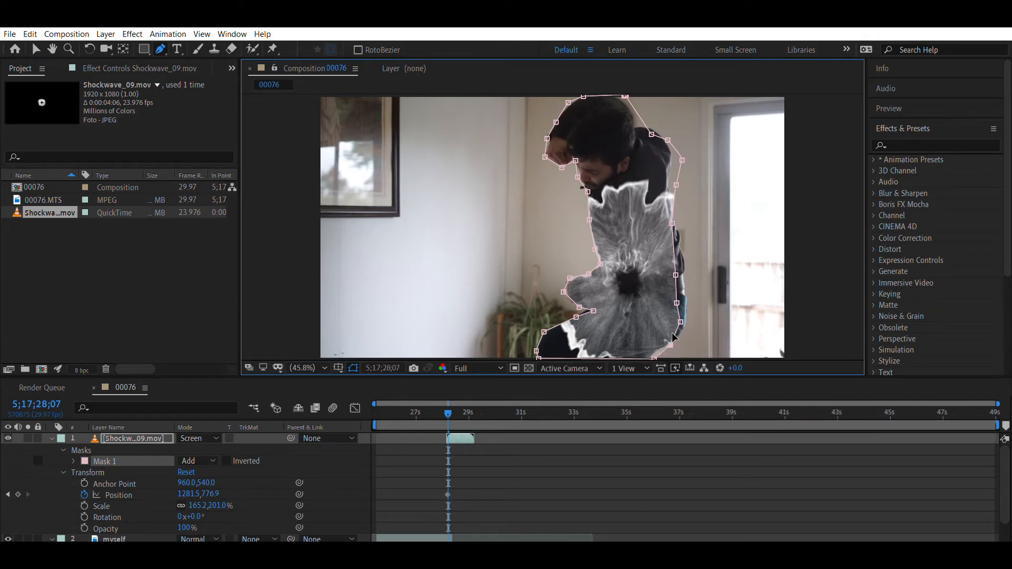
pyautogui.moveTo(681, 322)
pyautogui.mouseDown()
pyautogui.moveTo(681, 335)
pyautogui.moveTo(687, 313)
pyautogui.mouseUp()
pyautogui.moveTo(675, 275); pyautogui.dragTo(686, 284)
pyautogui.moveTo(672, 223); pyautogui.dragTo(681, 235)
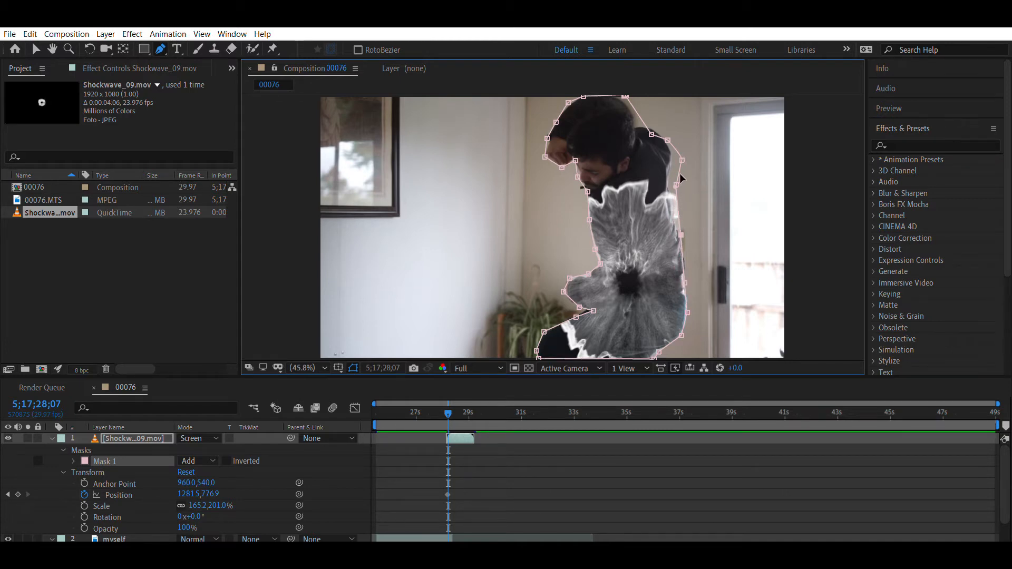
pyautogui.moveTo(676, 186); pyautogui.dragTo(655, 129)
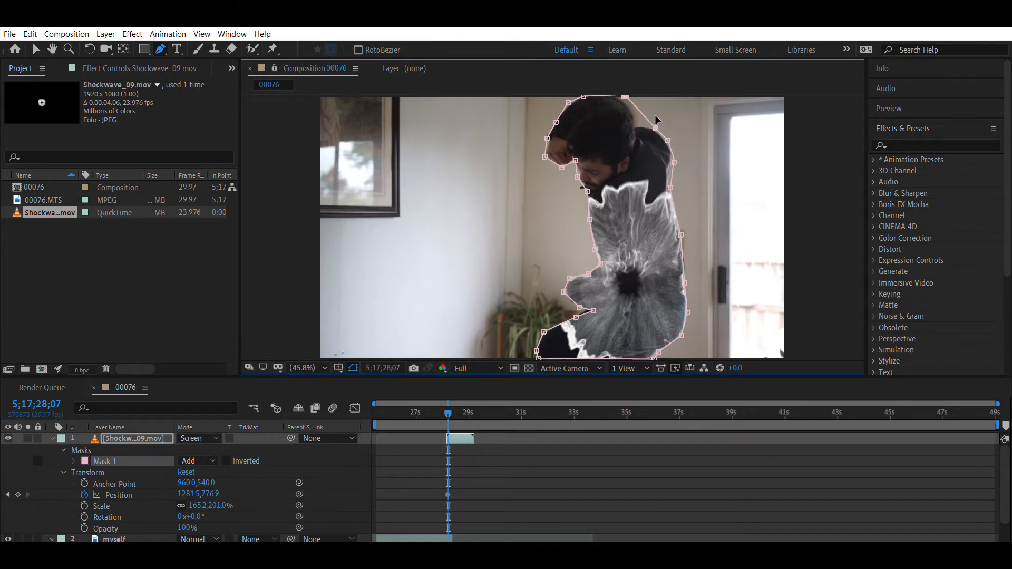
pyautogui.moveTo(644, 115); pyautogui.dragTo(638, 125)
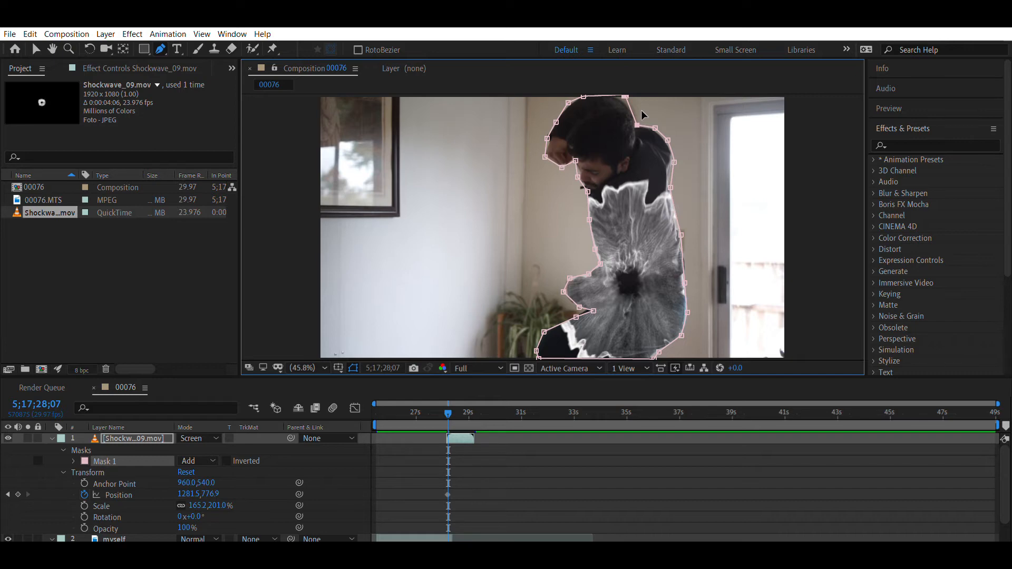
# - Advance to 5;17;28;08 and reshape Mask 1 along the top of the head, shoulder, back, hips and rear thigh
pyautogui.press('pagedown')
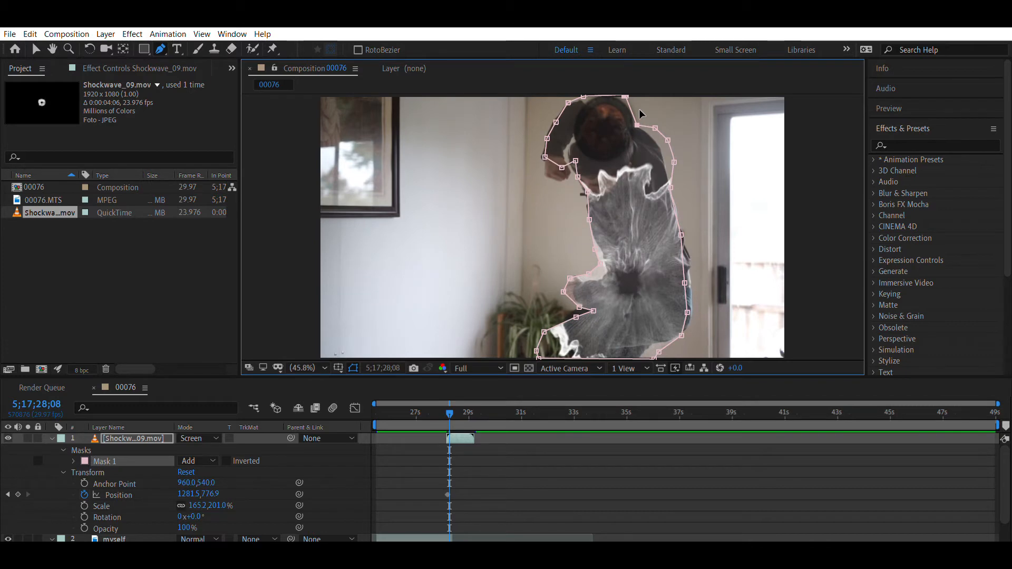
pyautogui.moveTo(583, 97); pyautogui.dragTo(668, 172)
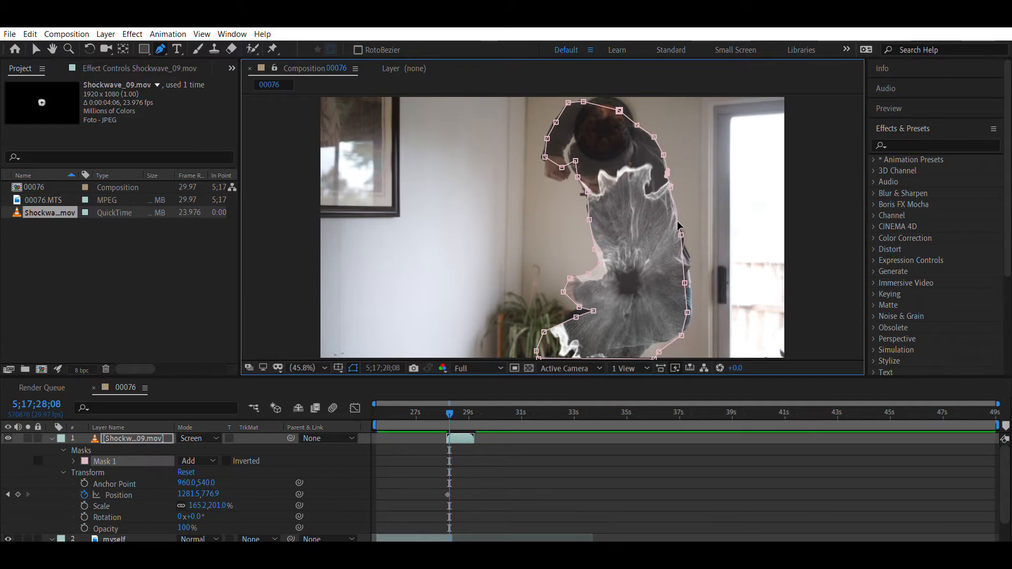
pyautogui.moveTo(682, 234); pyautogui.dragTo(687, 234)
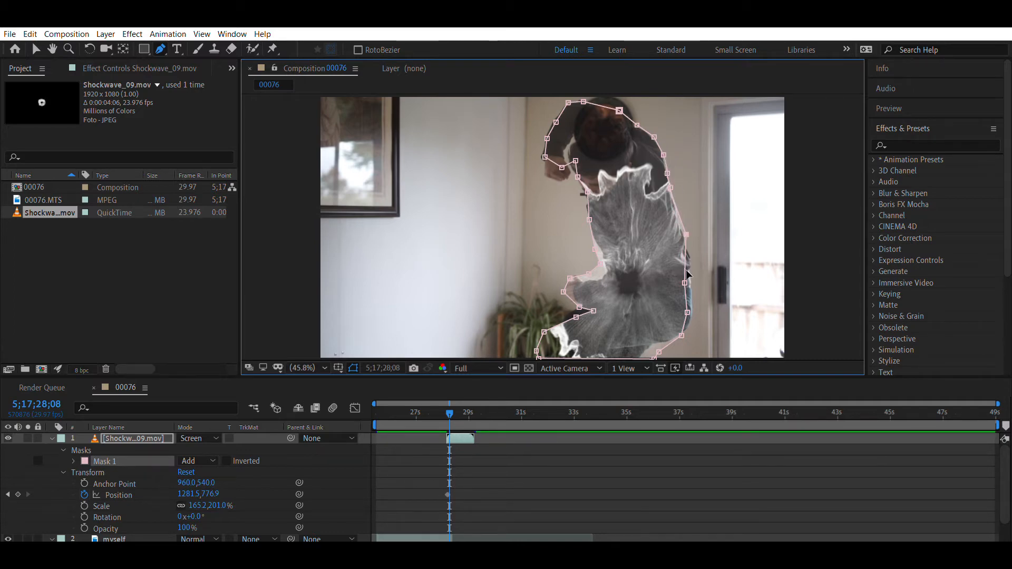
pyautogui.moveTo(685, 284); pyautogui.dragTo(684, 333)
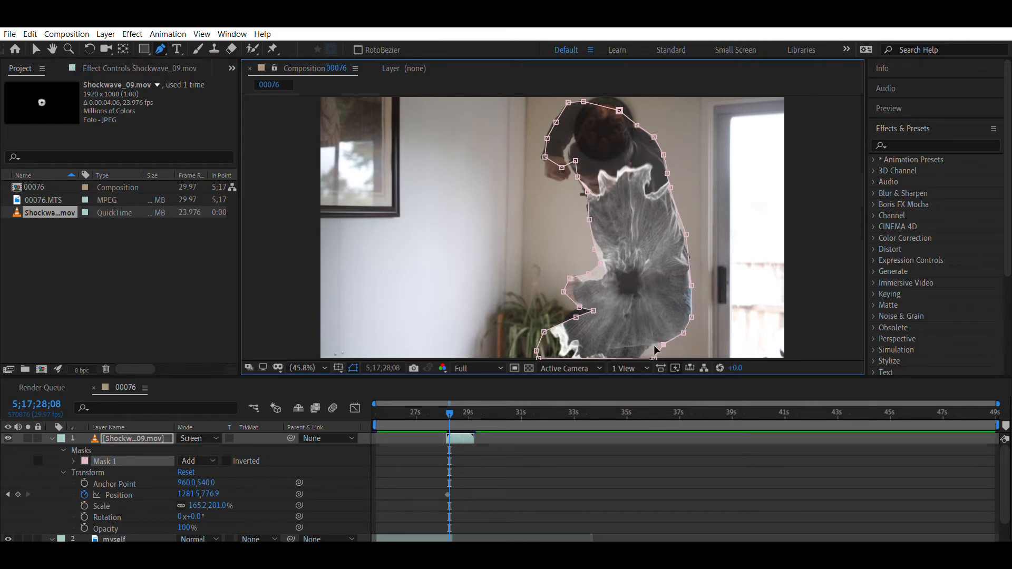
pyautogui.moveTo(654, 357); pyautogui.dragTo(658, 344)
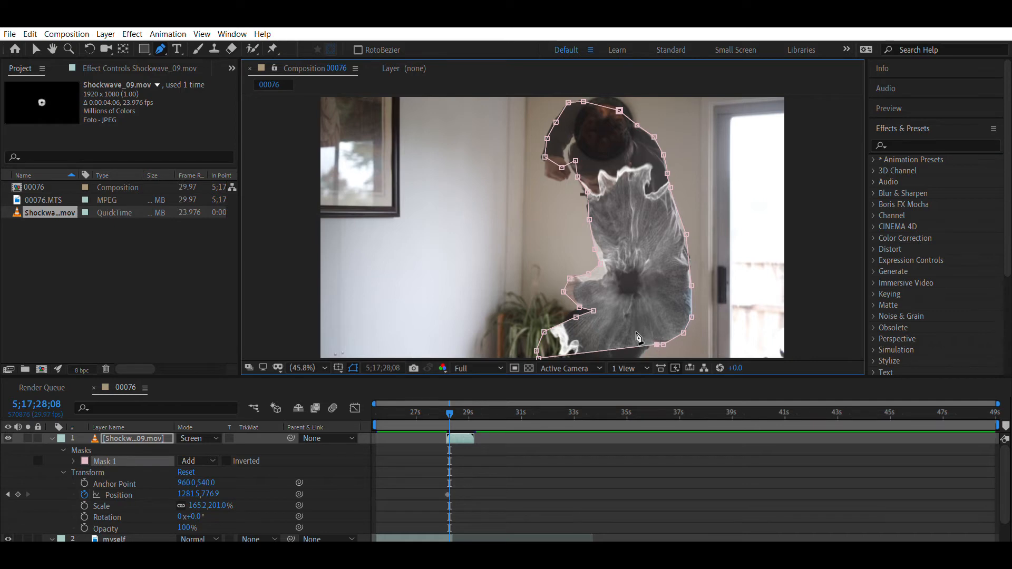
# - Add a mask point on the lower edge, pull it down to the frame's foot, and fit the mask to the front leg, front arm and belly
pyautogui.doubleClick(635, 348)
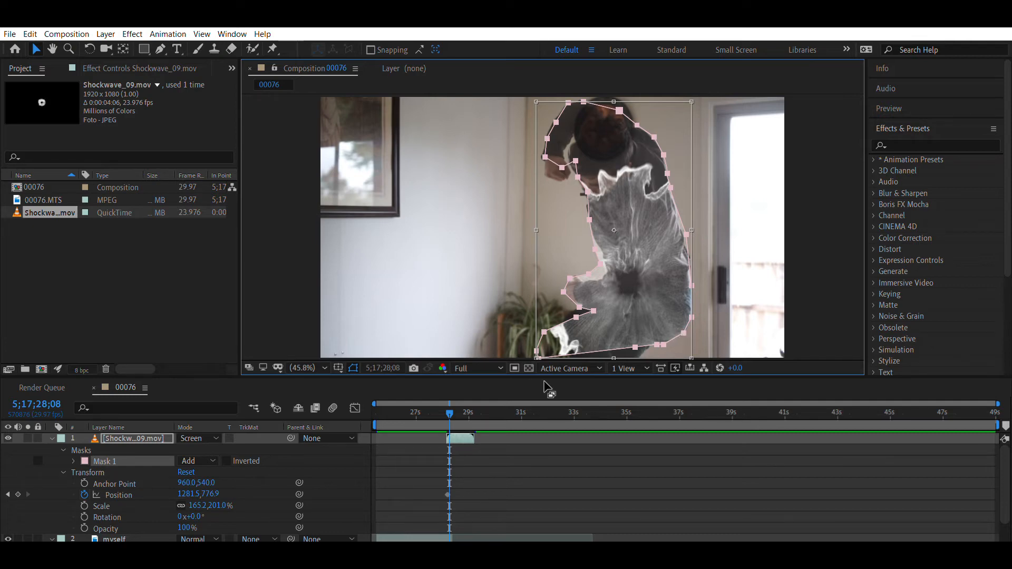
pyautogui.click(163, 438)
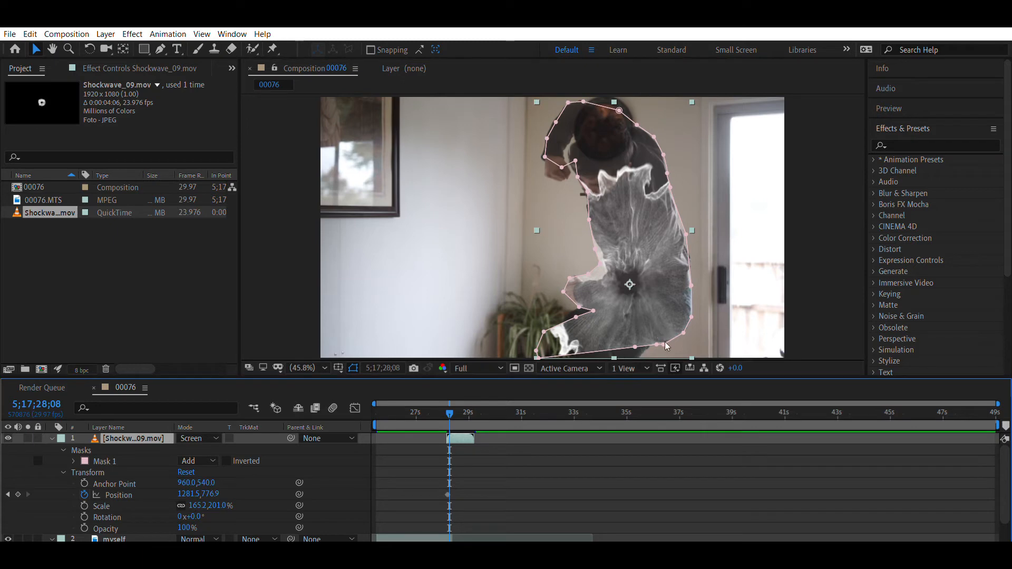
pyautogui.click(640, 346)
pyautogui.moveTo(639, 346); pyautogui.dragTo(643, 354)
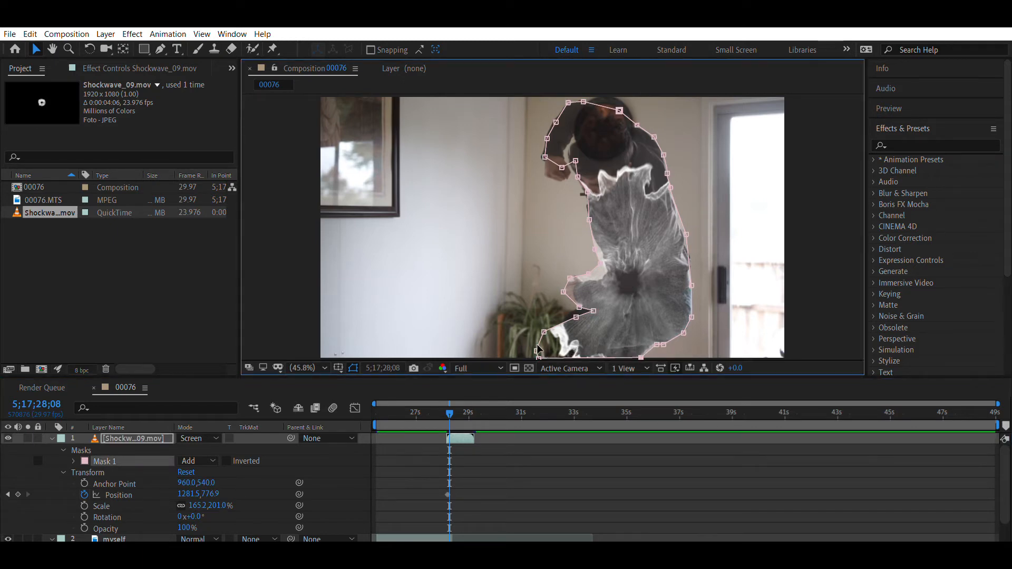
pyautogui.moveTo(540, 350); pyautogui.dragTo(583, 307)
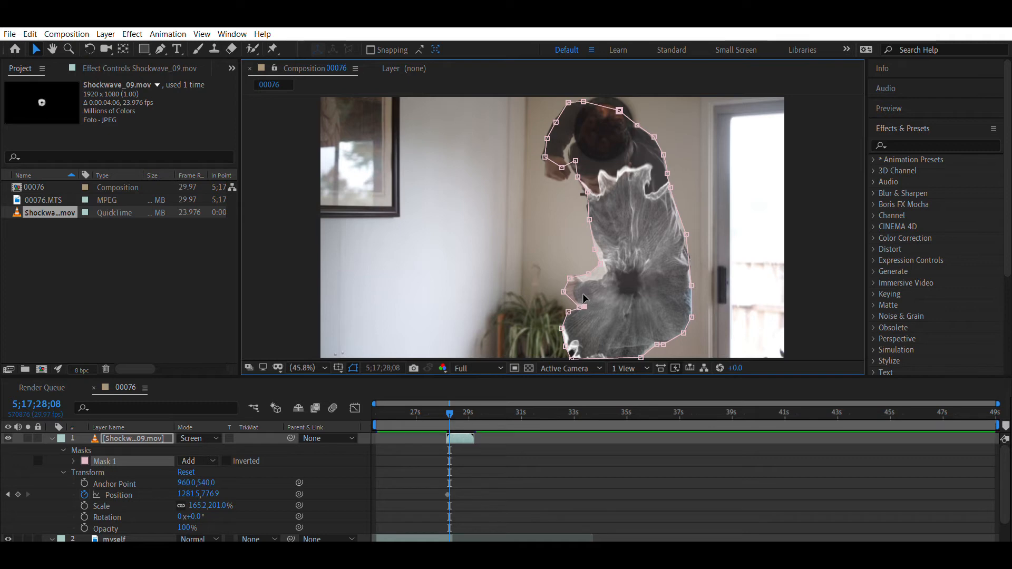
pyautogui.moveTo(579, 307); pyautogui.dragTo(606, 277)
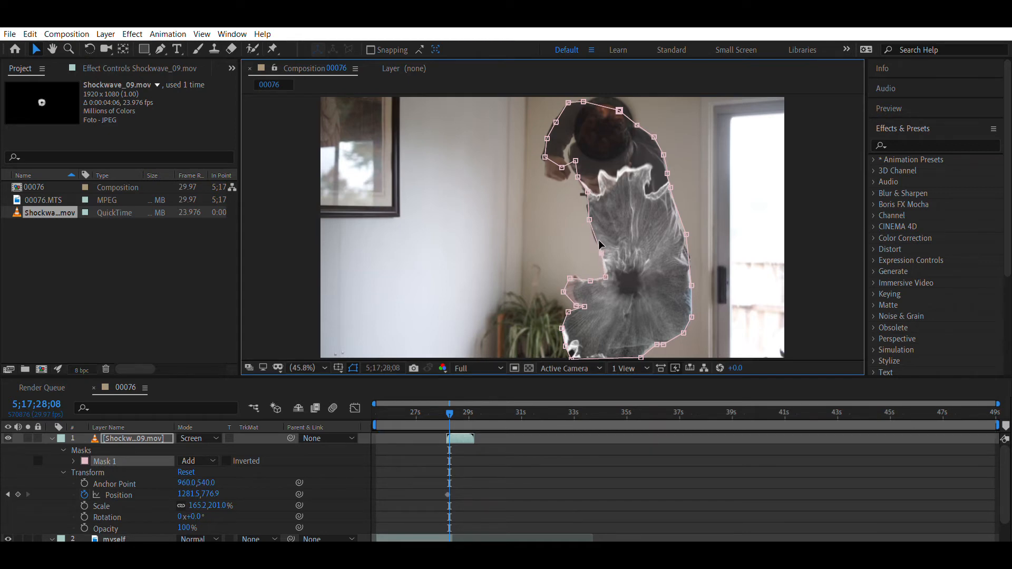
# - Reshape Mask 1 at 5;17;28;08 around the actor's raised hand and the inner edge of that arm
pyautogui.moveTo(563, 166); pyautogui.dragTo(543, 163)
pyautogui.press('g')
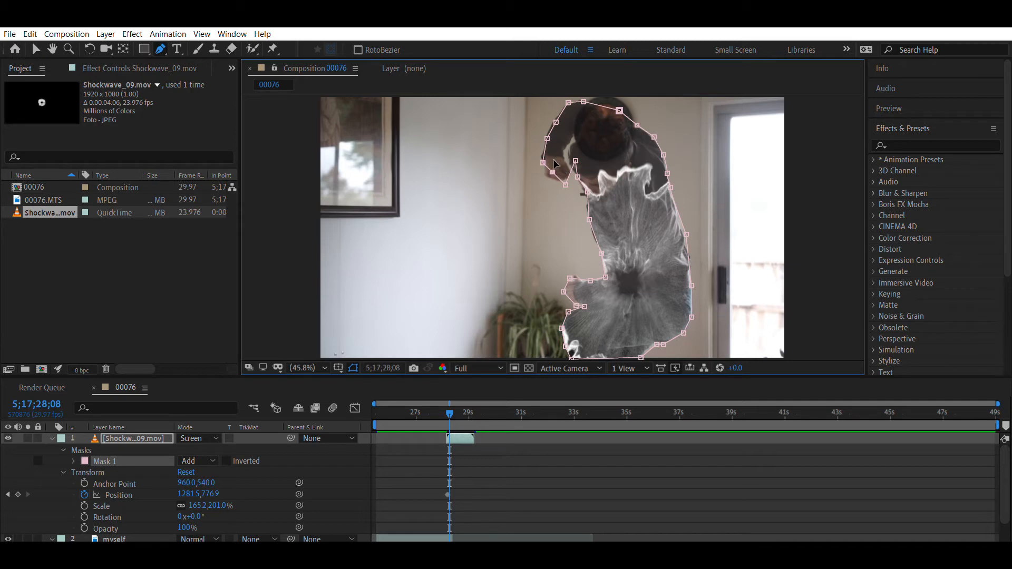
pyautogui.moveTo(549, 165); pyautogui.dragTo(548, 176)
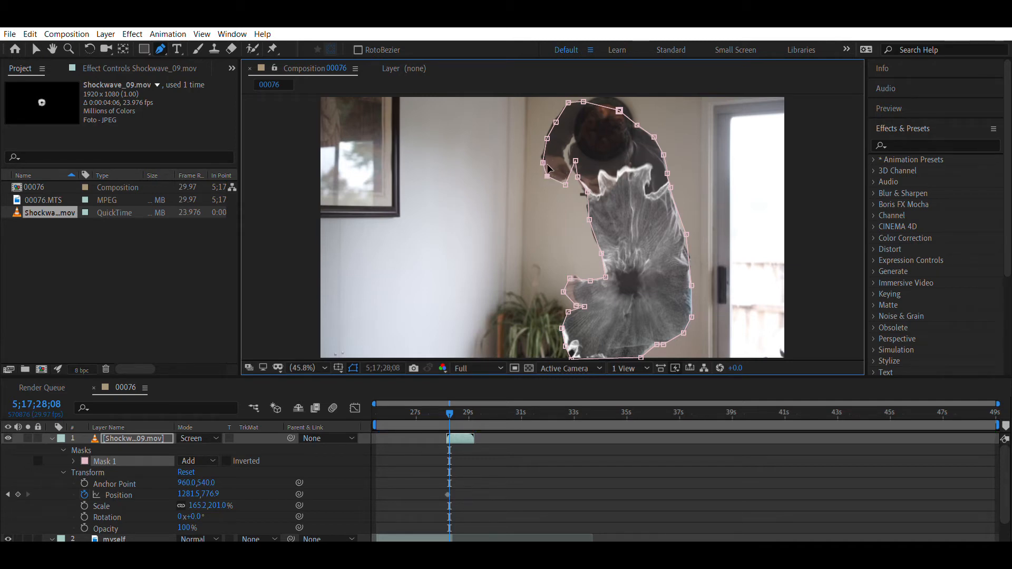
pyautogui.moveTo(576, 148); pyautogui.dragTo(572, 151)
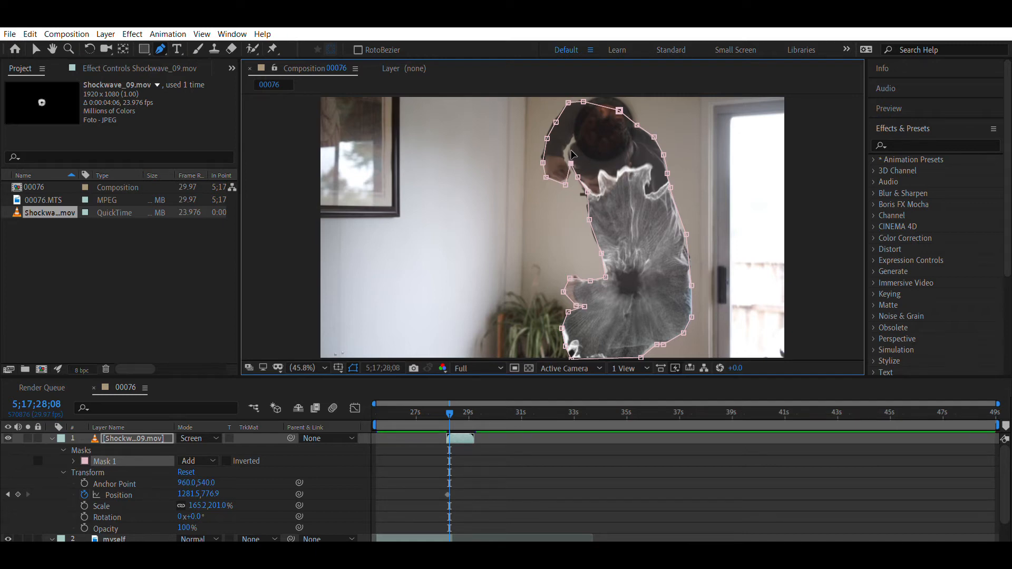
# - Advance to 5;17;28;09 and move the Shockwave_09.mov layer with the actor to Position 1248.8, 835.8
pyautogui.press('pagedown')
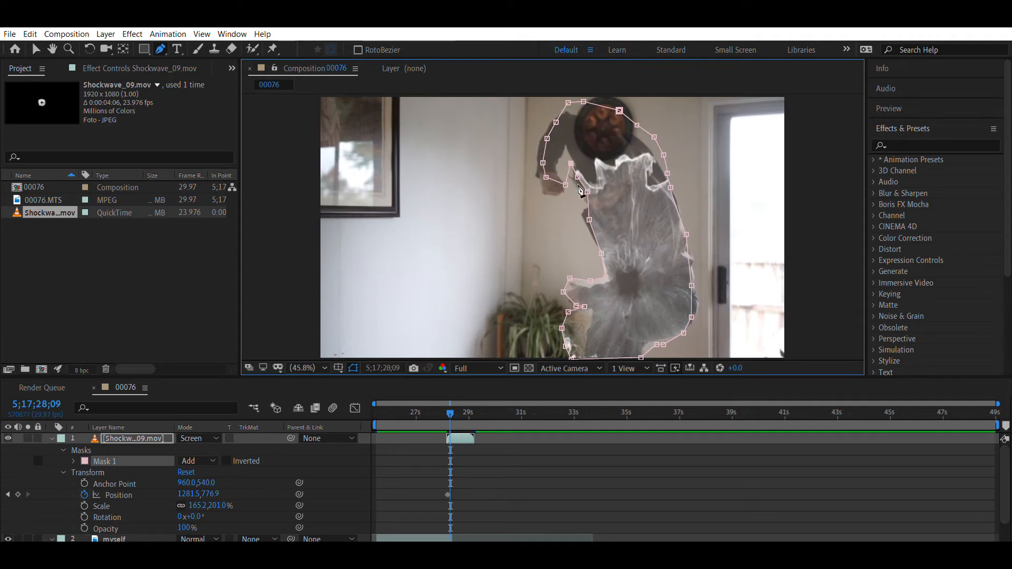
pyautogui.press('v')
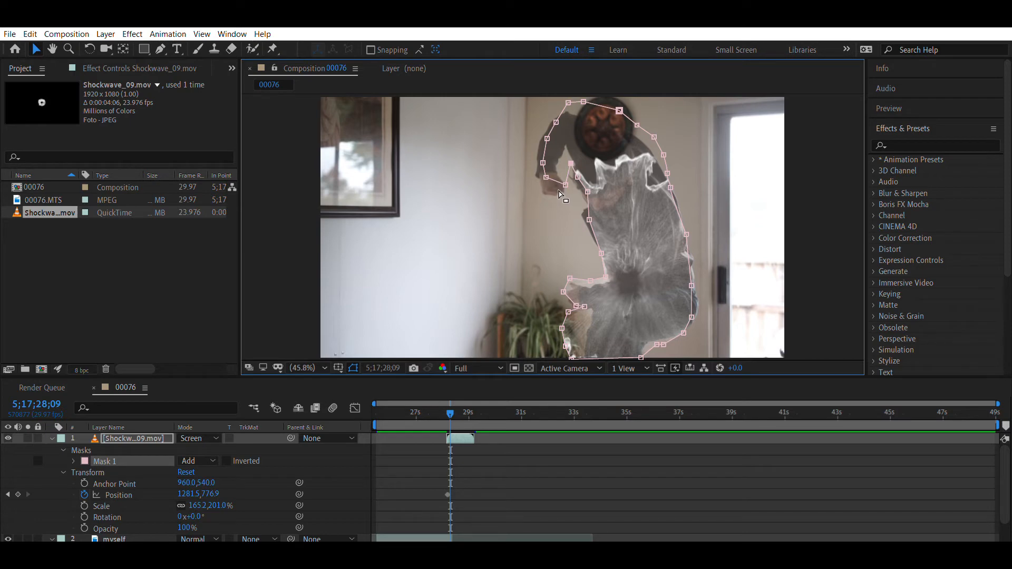
pyautogui.doubleClick(589, 185)
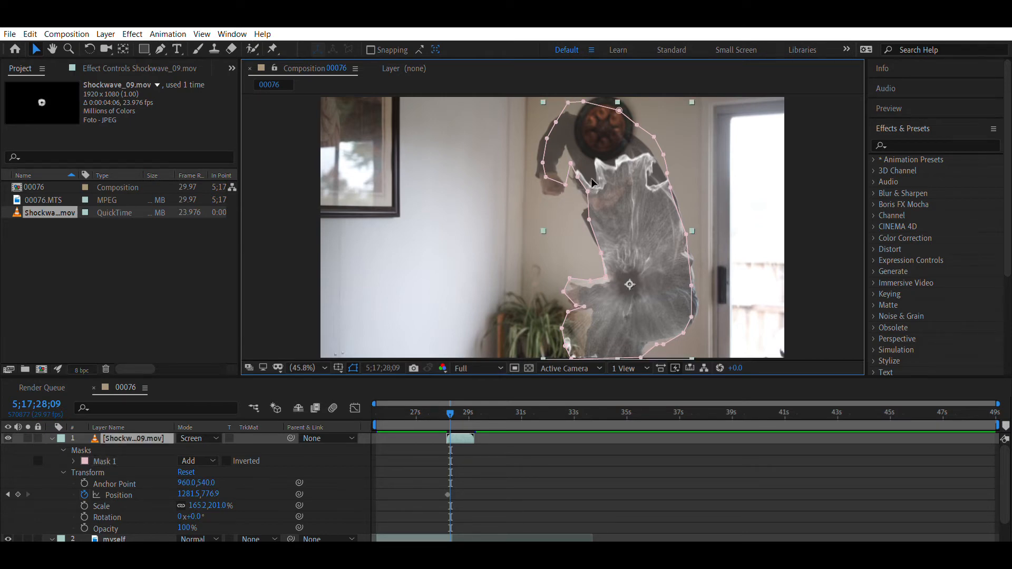
pyautogui.moveTo(607, 166); pyautogui.dragTo(601, 182)
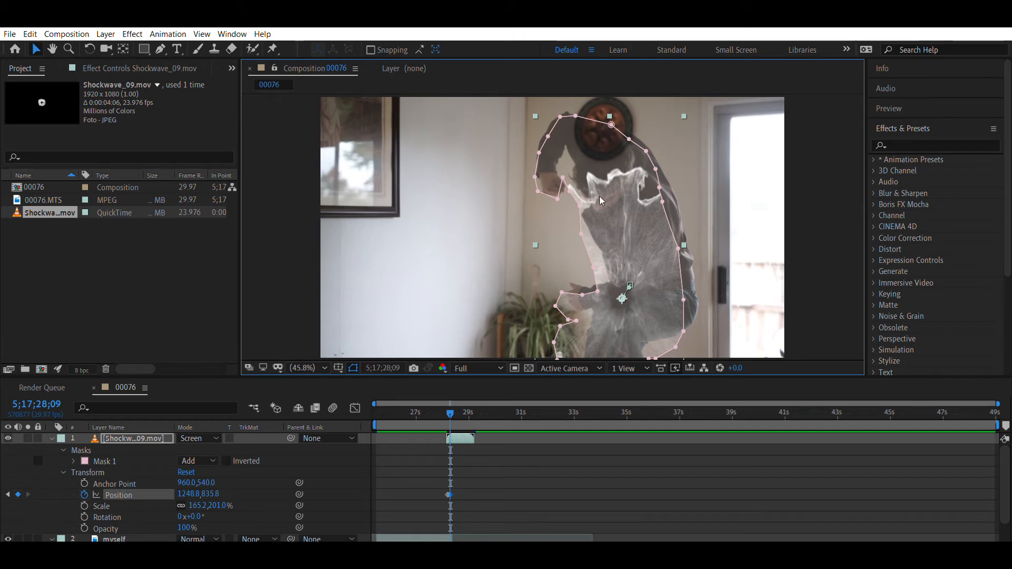
# - Reshape Mask 1 at 5;17;28;09 along the inner raised arm, chest, belly, front arm and front leg
pyautogui.click(565, 168)
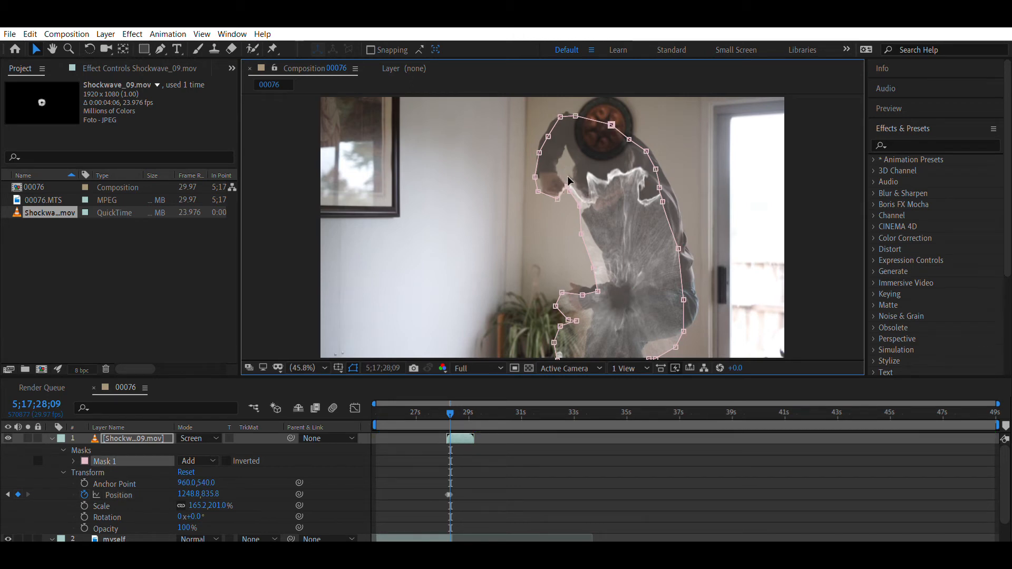
pyautogui.moveTo(569, 183); pyautogui.dragTo(571, 142)
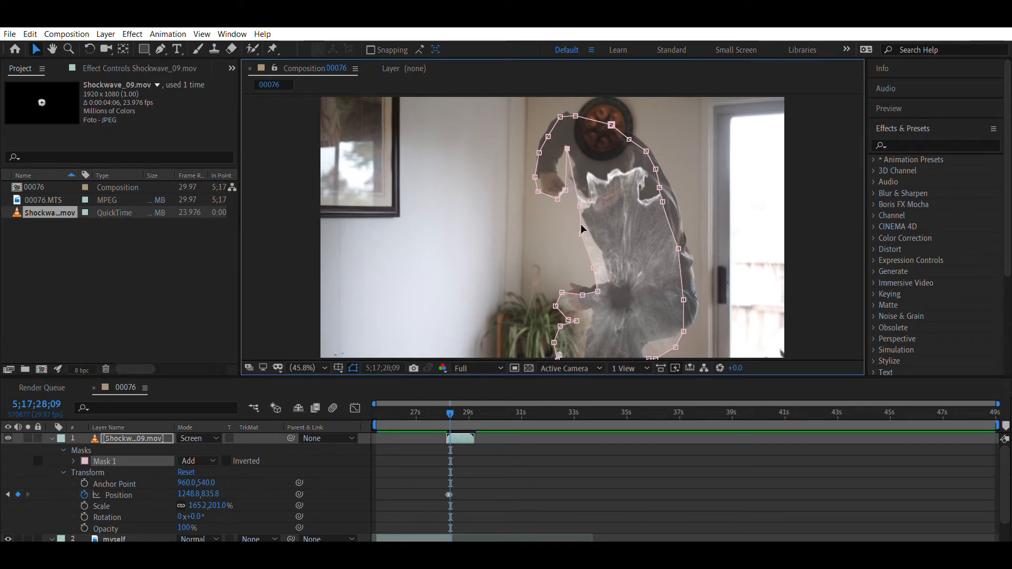
pyautogui.moveTo(584, 227); pyautogui.dragTo(590, 229)
pyautogui.moveTo(592, 268); pyautogui.dragTo(606, 268)
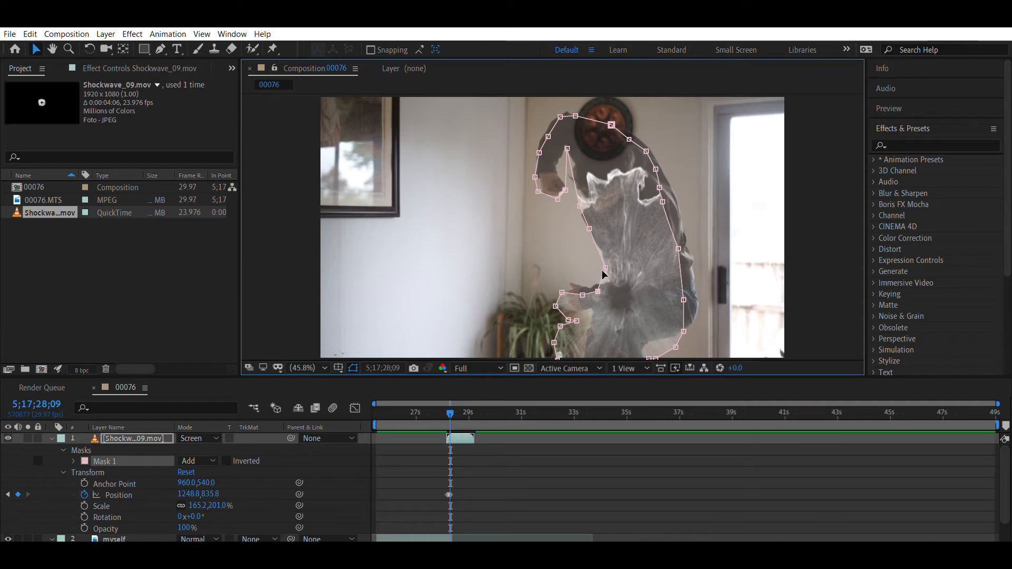
pyautogui.moveTo(598, 291); pyautogui.dragTo(583, 359)
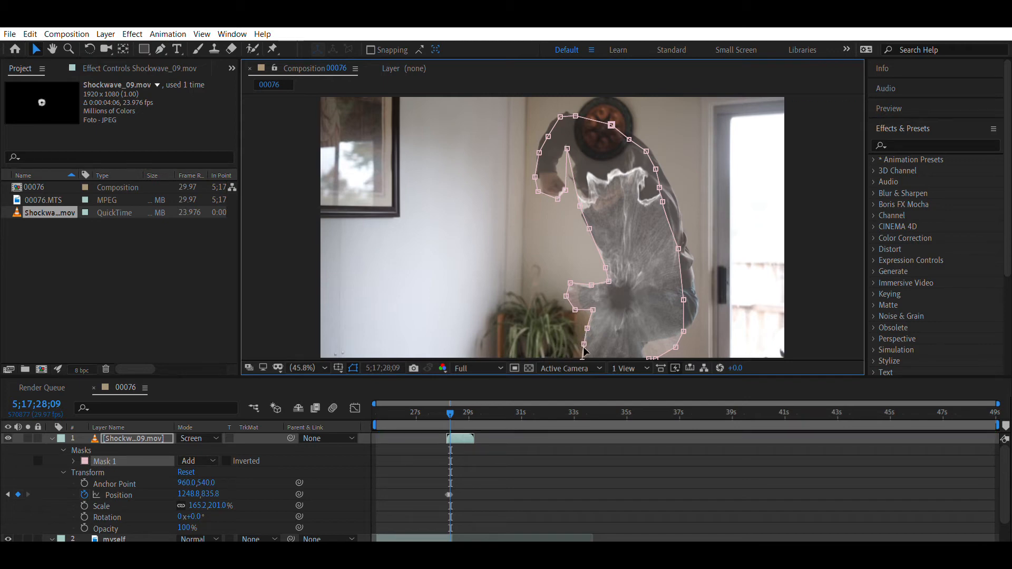
# - Fit the rear edge of Mask 1 at 5;17;28;09 to the actor's back leg, hips, back and shoulder
pyautogui.moveTo(654, 357); pyautogui.dragTo(685, 334)
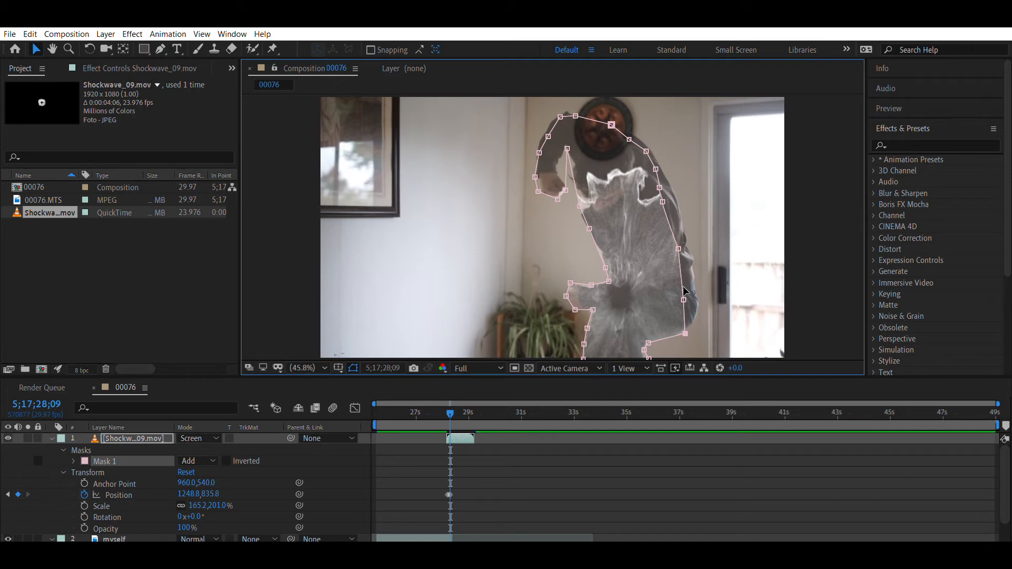
pyautogui.moveTo(684, 290); pyautogui.dragTo(700, 294)
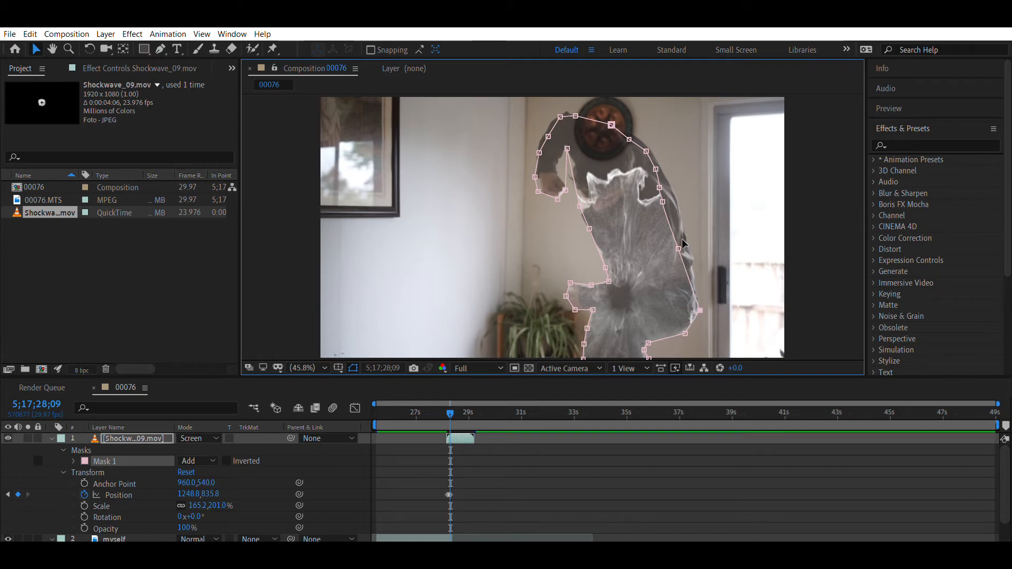
pyautogui.moveTo(682, 240); pyautogui.dragTo(694, 241)
pyautogui.moveTo(663, 202); pyautogui.dragTo(669, 171)
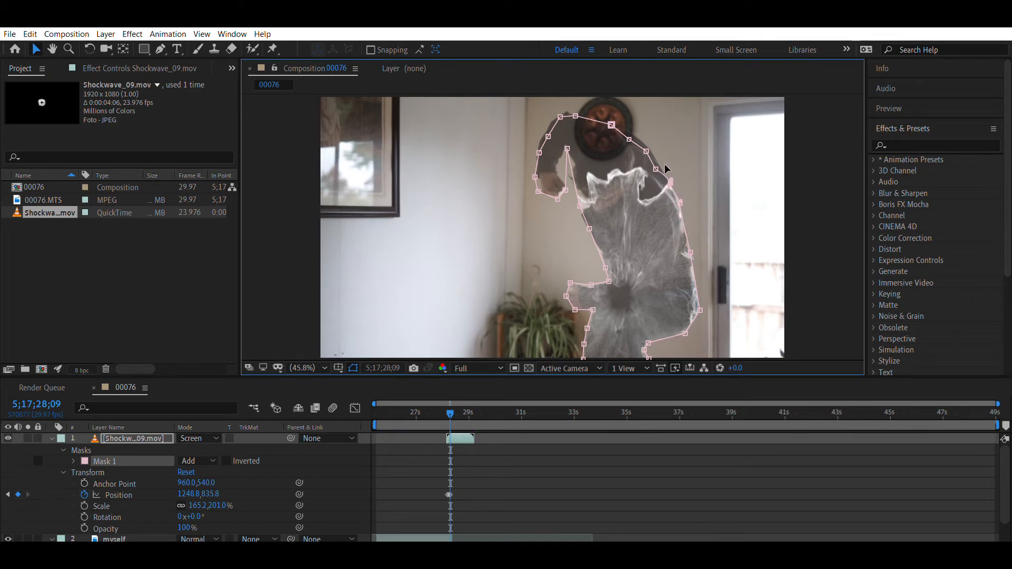
pyautogui.moveTo(656, 169); pyautogui.dragTo(637, 125)
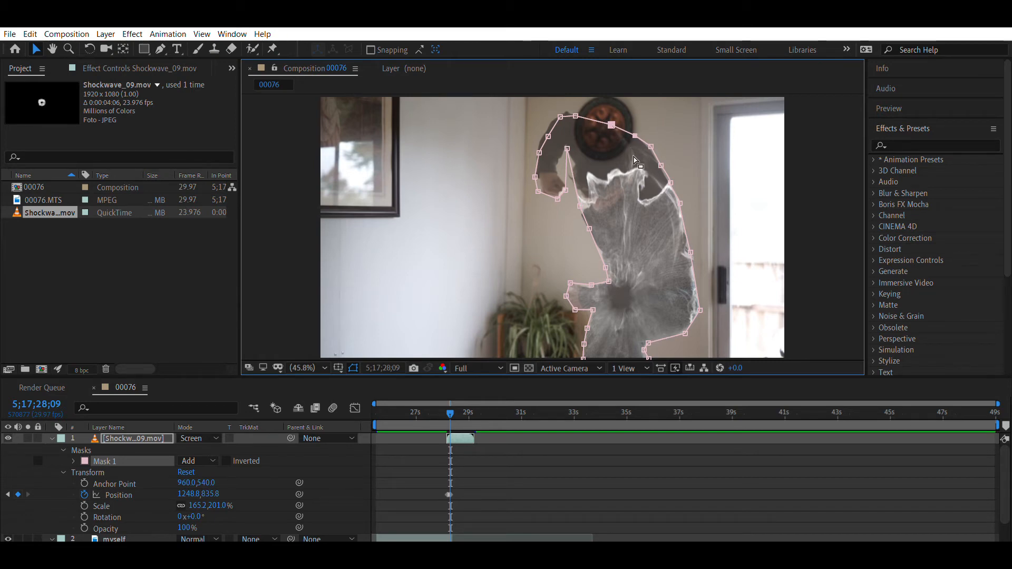
# - Advance to 5;17;28;10, tighten the mask inside the raised arm, and move the Shockwave_09.mov layer to Position 1218.3, 883.8
pyautogui.press('pagedown')
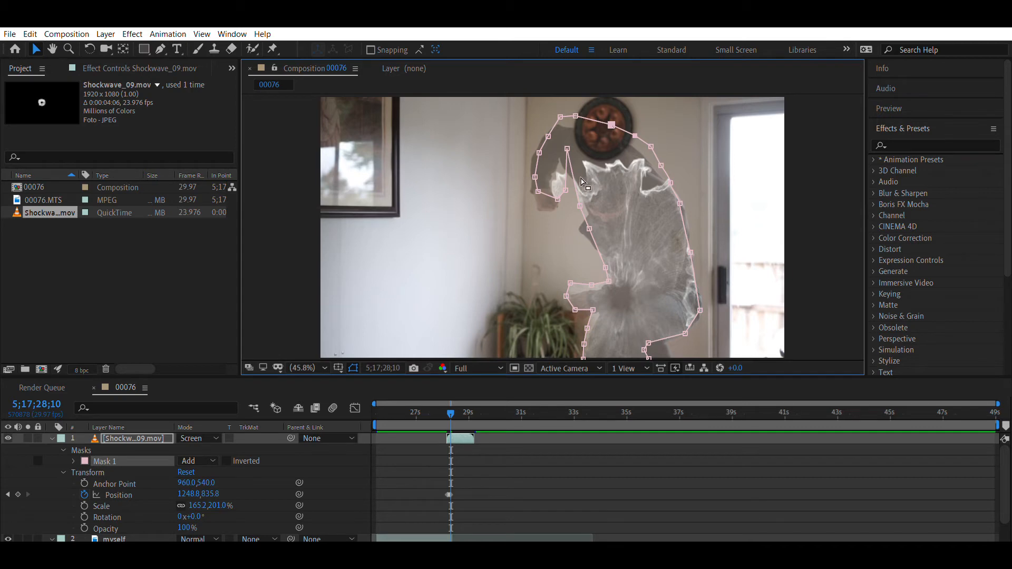
pyautogui.press('pagedown')
pyautogui.press('pageup')
pyautogui.moveTo(567, 148); pyautogui.dragTo(553, 179)
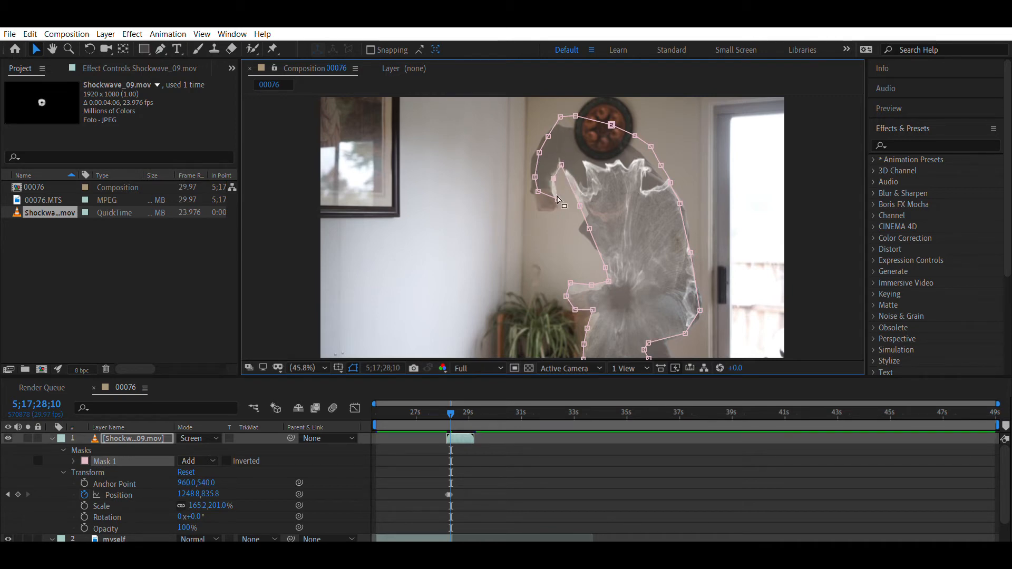
pyautogui.click(622, 170)
pyautogui.moveTo(618, 179); pyautogui.dragTo(611, 191)
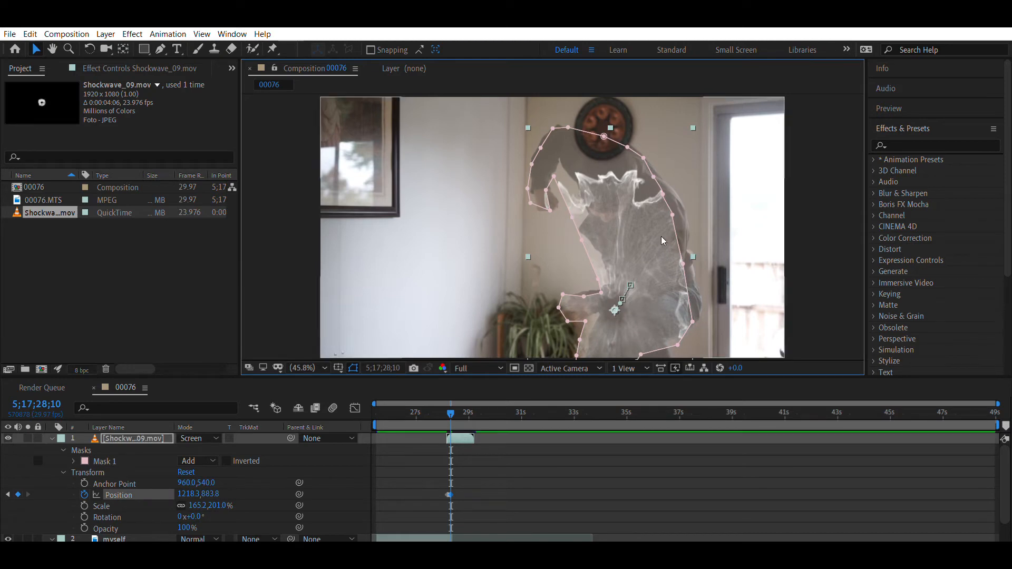
# - Fit the rear edge of Mask 1 at 5;17;28;10 to the actor's back, hips and back leg, and check the following two frames
pyautogui.moveTo(694, 320); pyautogui.dragTo(703, 312)
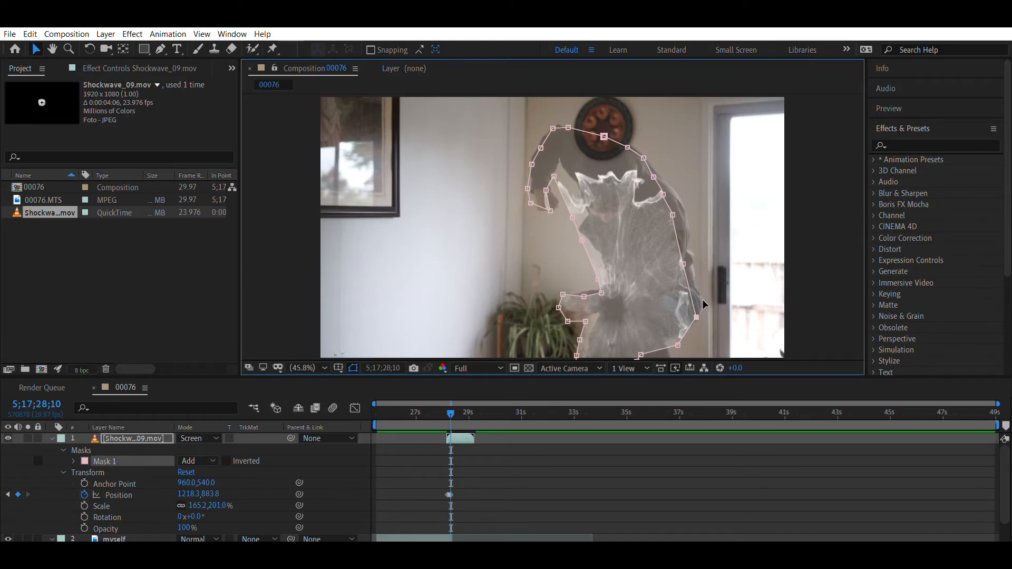
pyautogui.moveTo(683, 263); pyautogui.dragTo(690, 257)
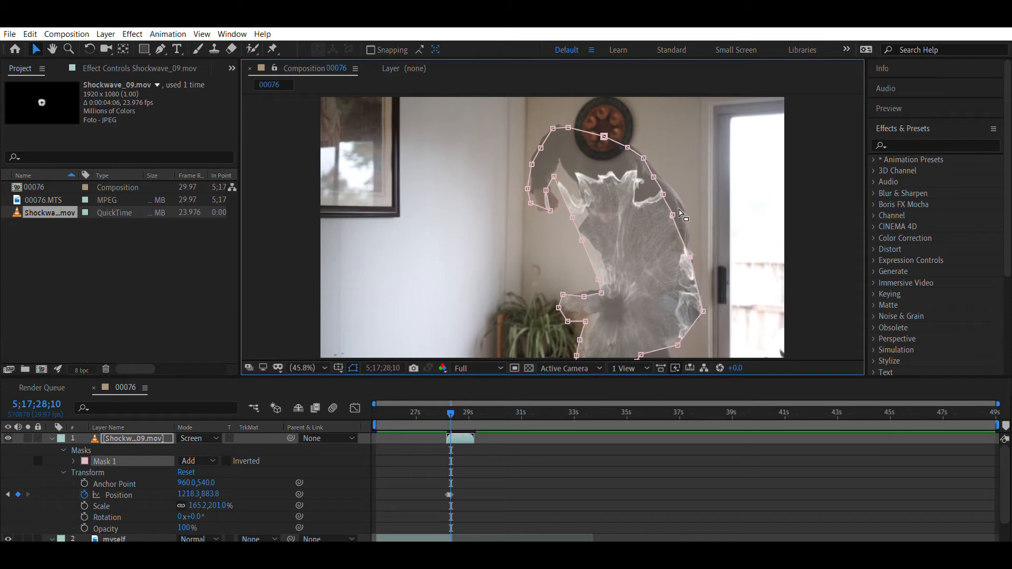
pyautogui.moveTo(673, 215); pyautogui.dragTo(682, 207)
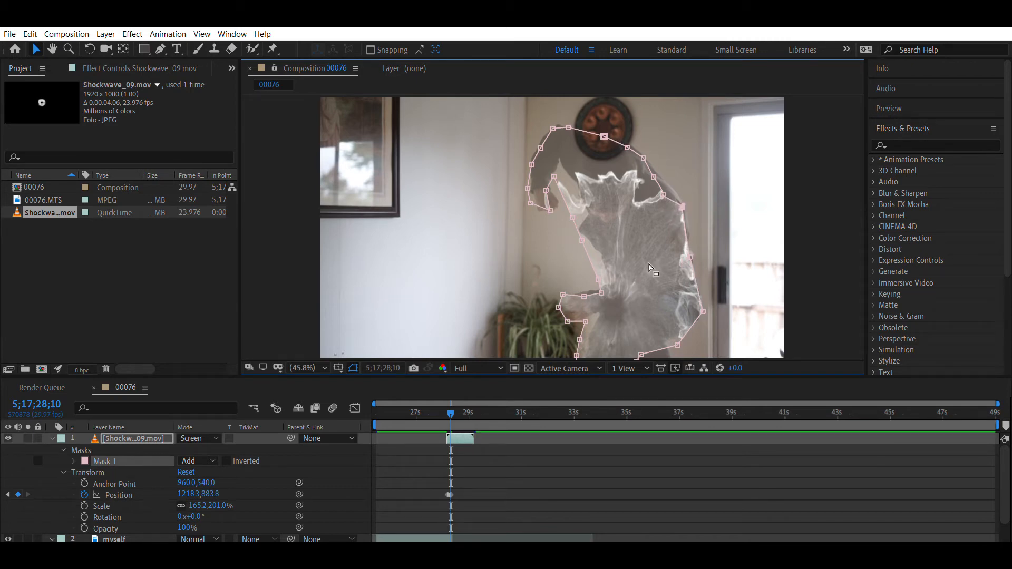
pyautogui.moveTo(641, 355); pyautogui.dragTo(671, 359)
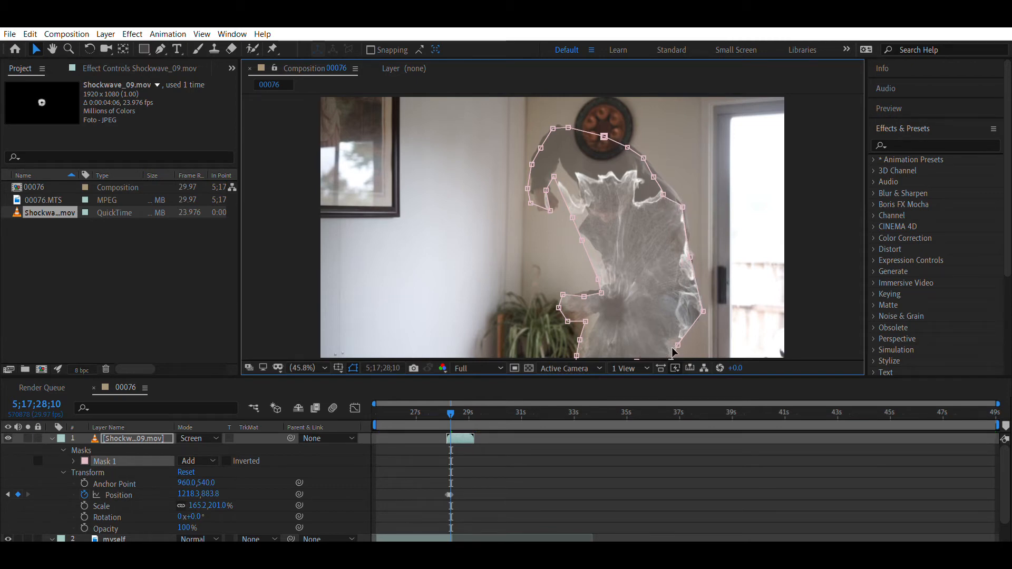
pyautogui.press('pagedown')
pyautogui.press('pagedown')
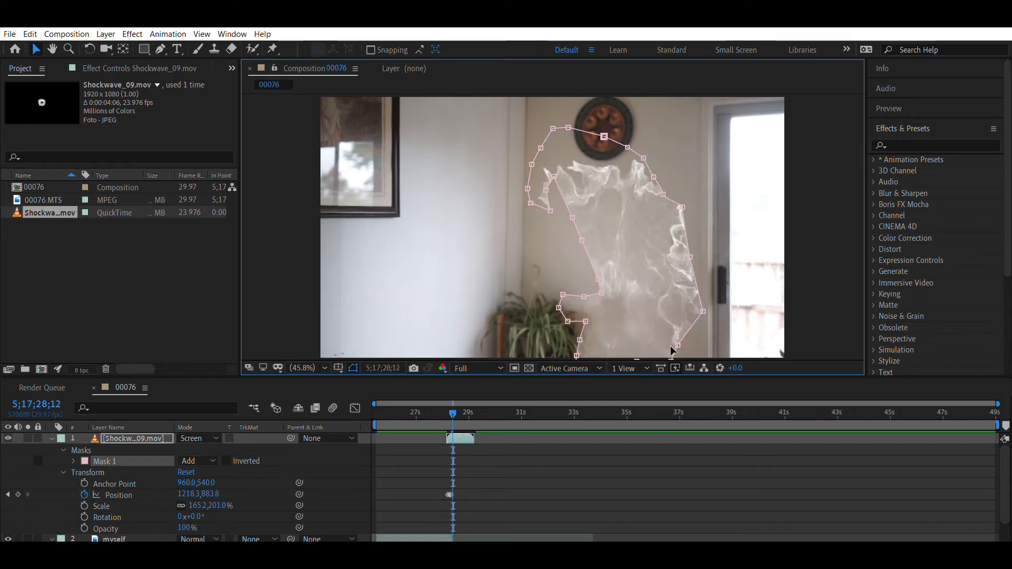
pyautogui.press('pageup')
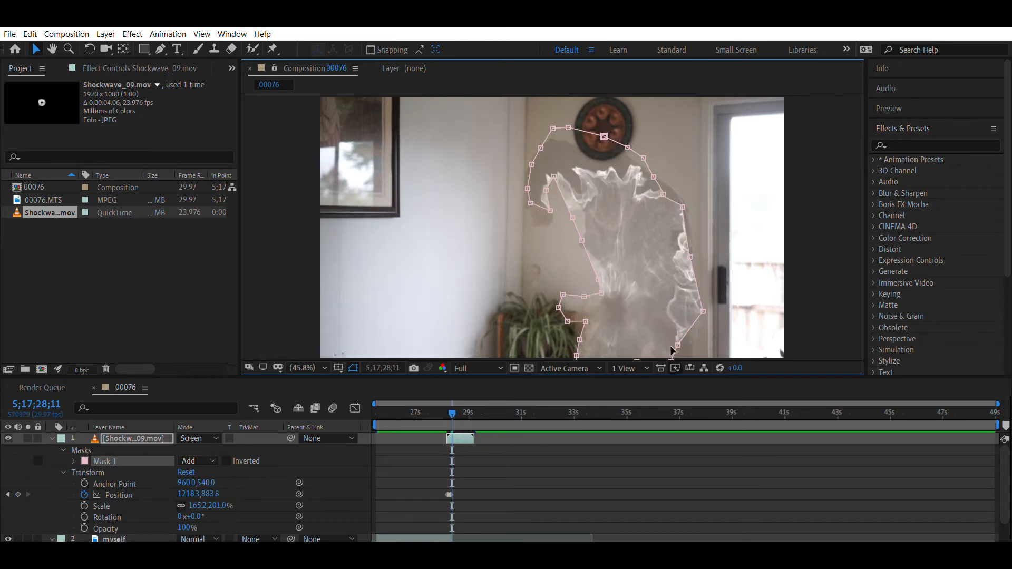
# - Return to 5;17;28;07, set the Mask Feather of Mask 1 to 39 pixels, and hide the mask outlines in the viewer
pyautogui.press('pageup')
pyautogui.press('pageup')
pyautogui.press('pageup')
pyautogui.press('pageup')
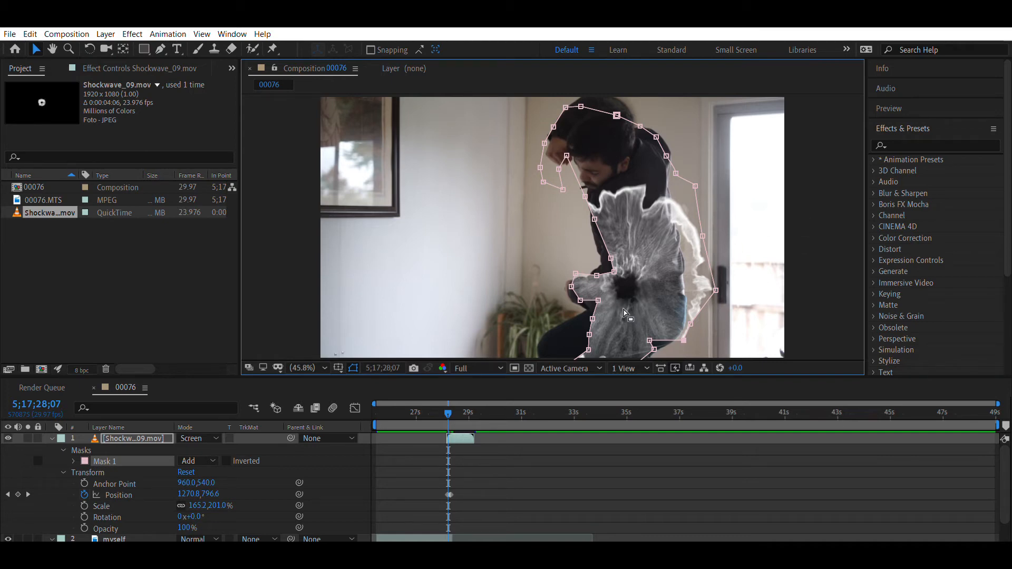
pyautogui.press('f')
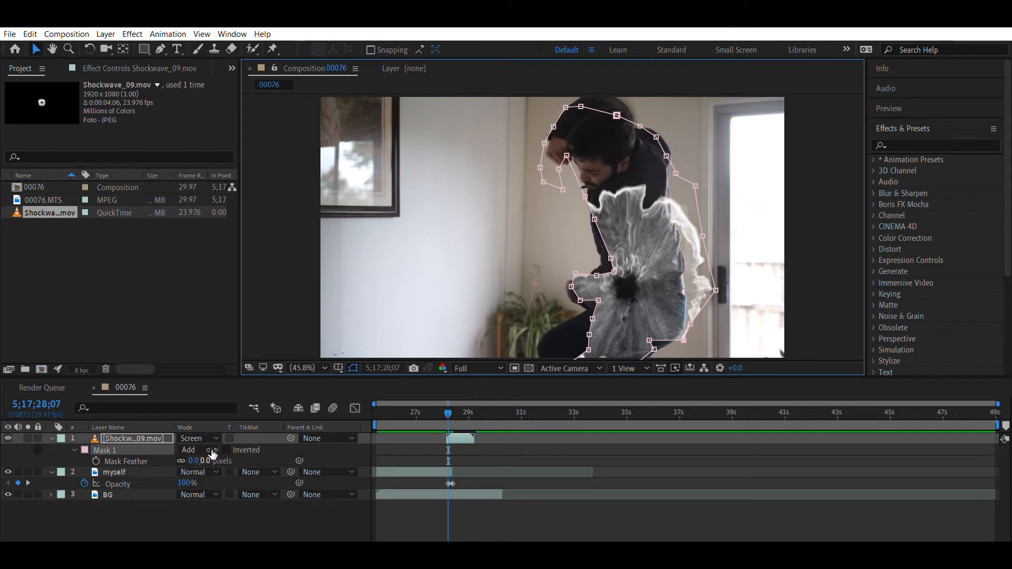
pyautogui.moveTo(207, 460); pyautogui.dragTo(225, 452)
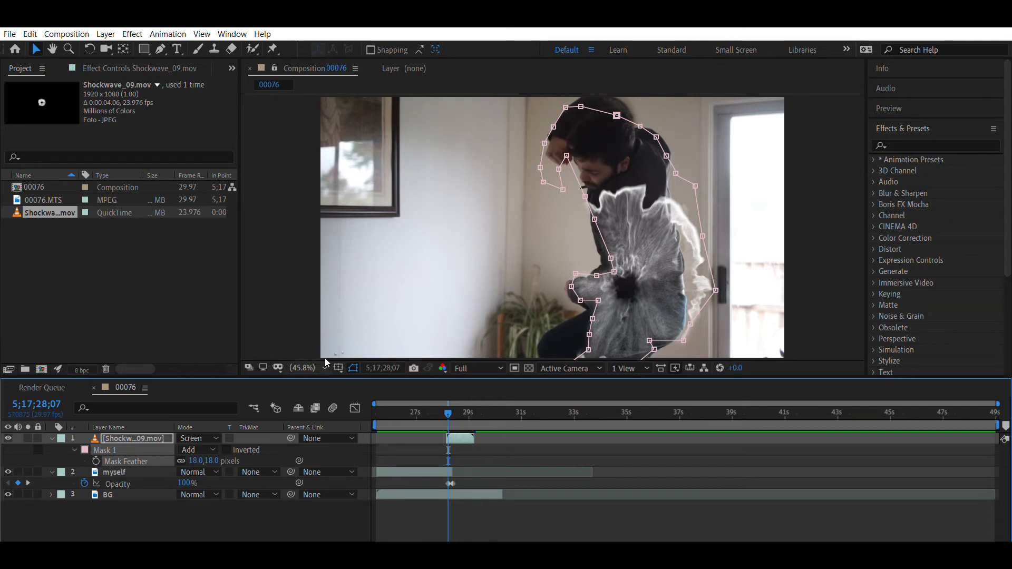
pyautogui.click(352, 355)
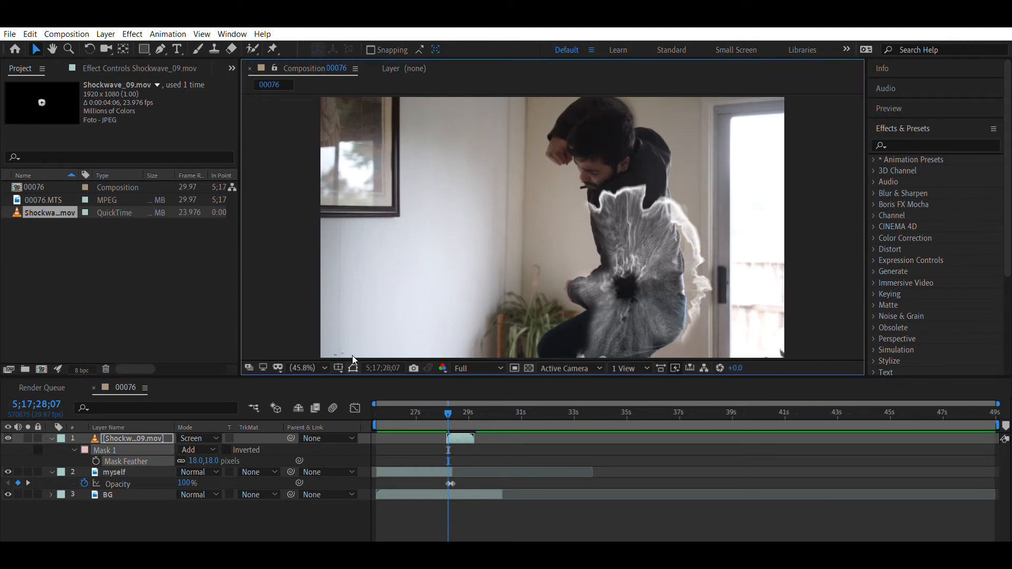
pyautogui.moveTo(217, 451); pyautogui.dragTo(244, 459)
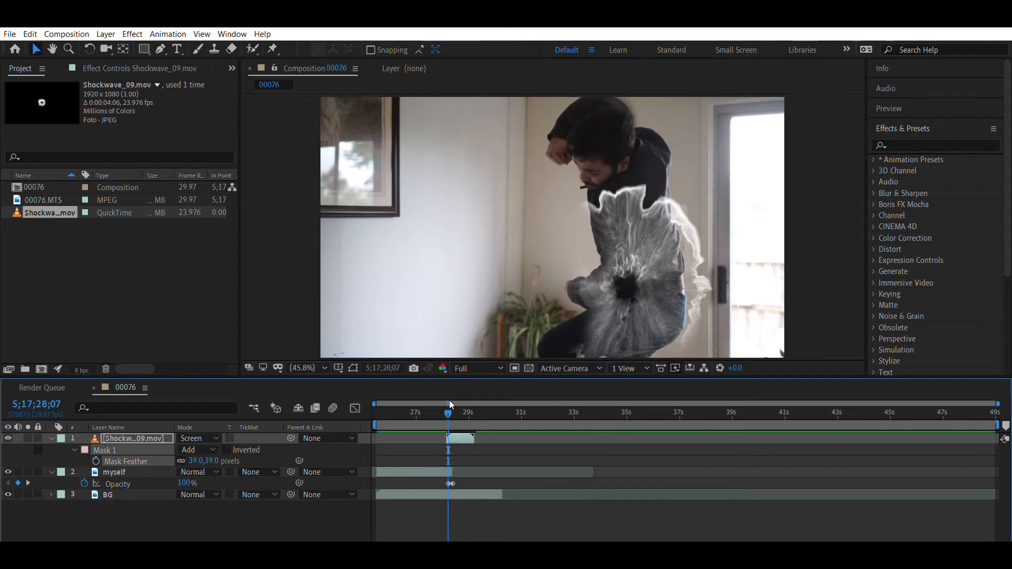
# - Play back the shot repeatedly from before the shockwave begins to examine how the feathered effect blends with the actor's fade-out
pyautogui.moveTo(435, 411); pyautogui.dragTo(420, 407)
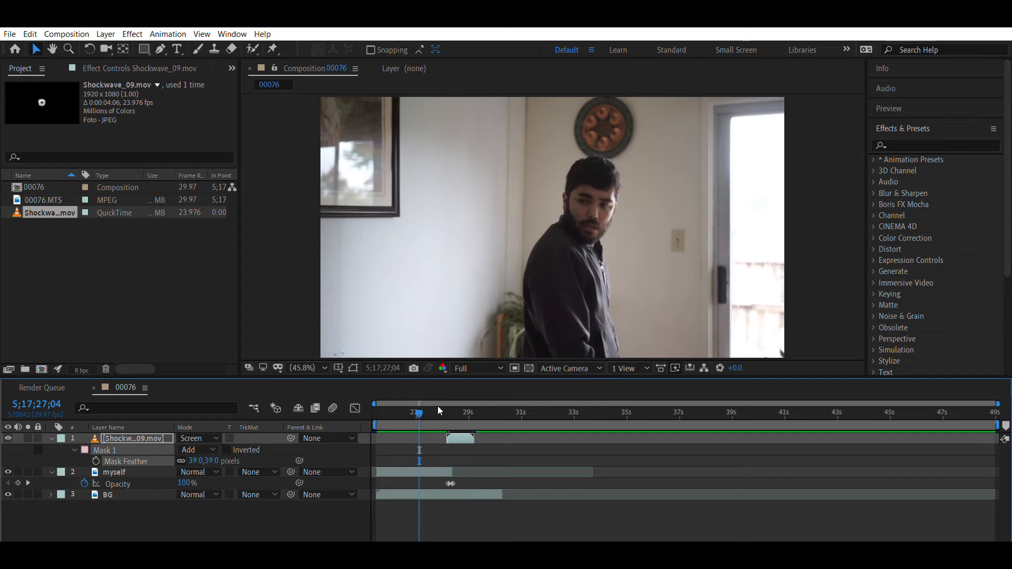
pyautogui.press('space')
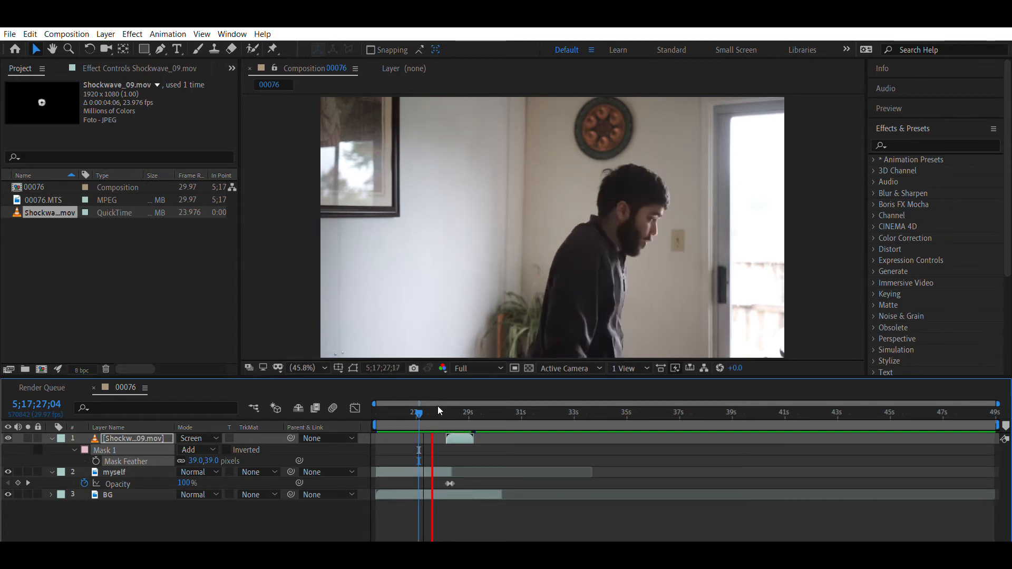
pyautogui.press('space')
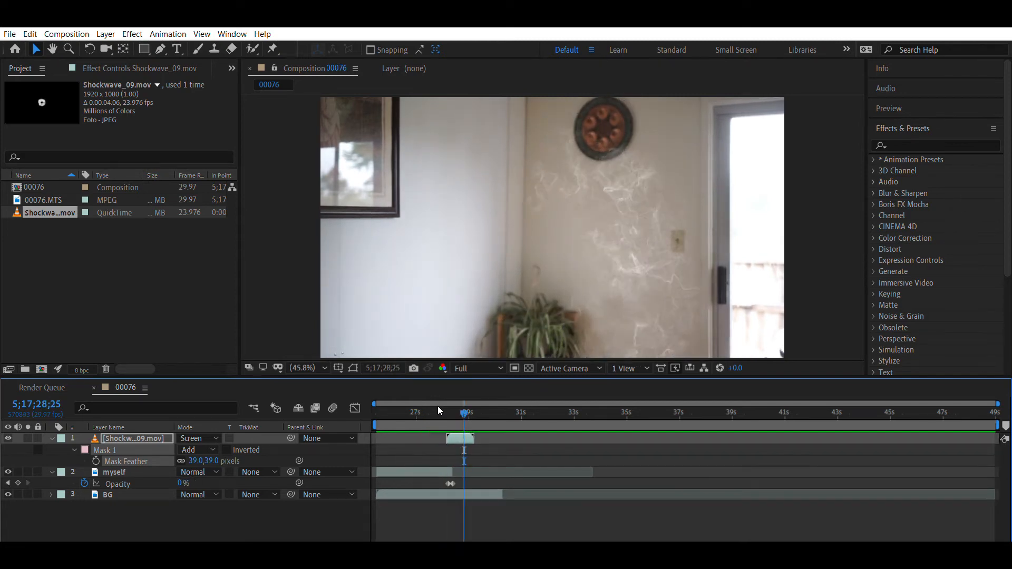
pyautogui.press('space')
pyautogui.press('space')
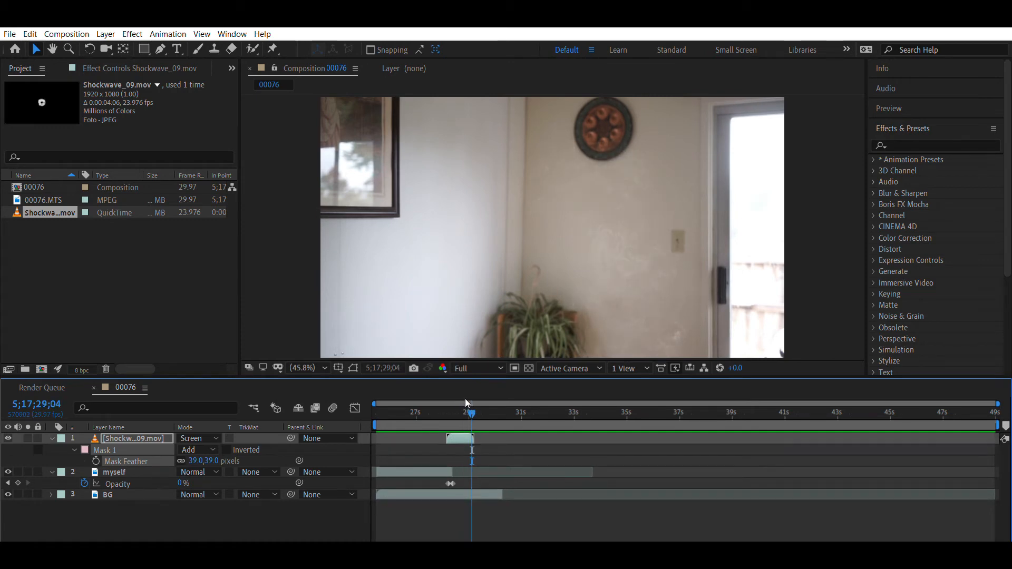
pyautogui.moveTo(461, 400); pyautogui.dragTo(445, 403)
pyautogui.press('space')
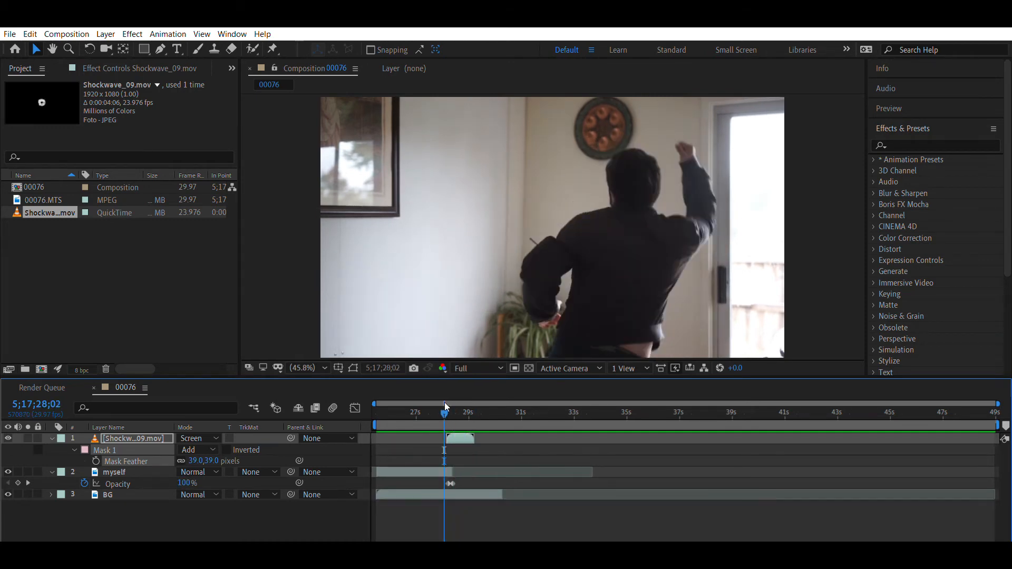
pyautogui.press('space')
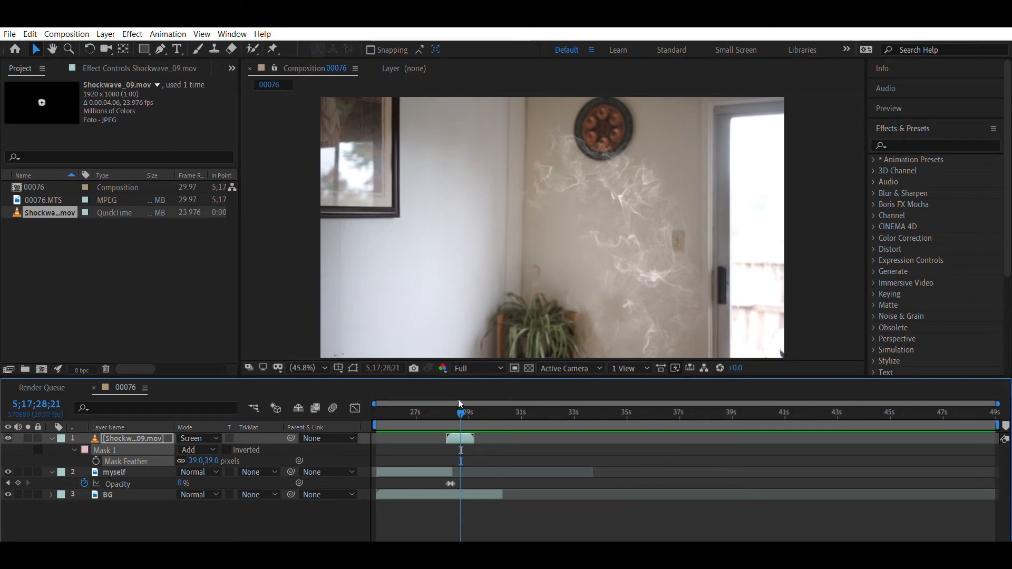
pyautogui.moveTo(460, 397); pyautogui.dragTo(439, 405)
pyautogui.press('space')
pyautogui.press('space')
pyautogui.moveTo(455, 401); pyautogui.dragTo(440, 403)
pyautogui.press('space')
pyautogui.press('space')
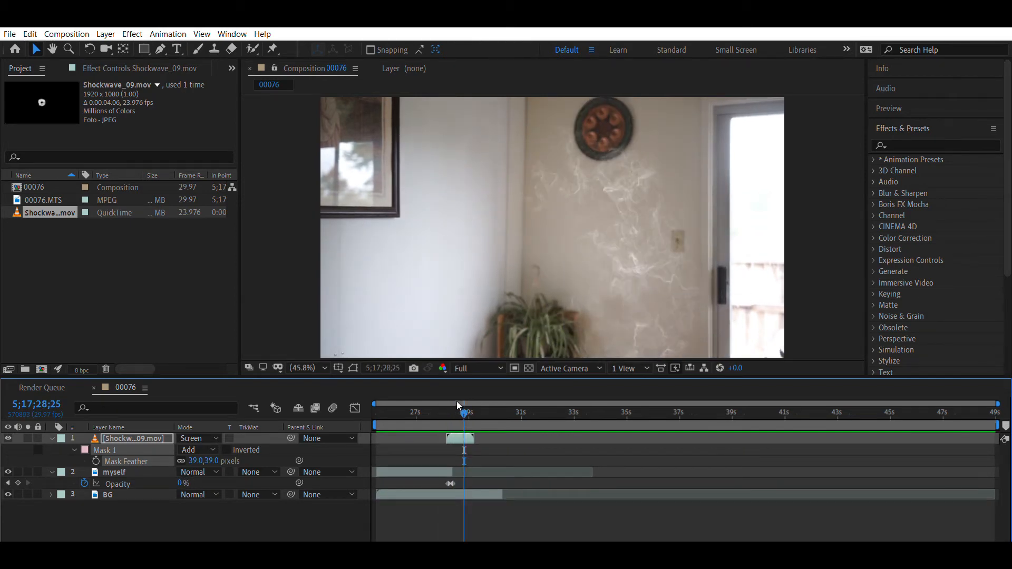
pyautogui.click(446, 400)
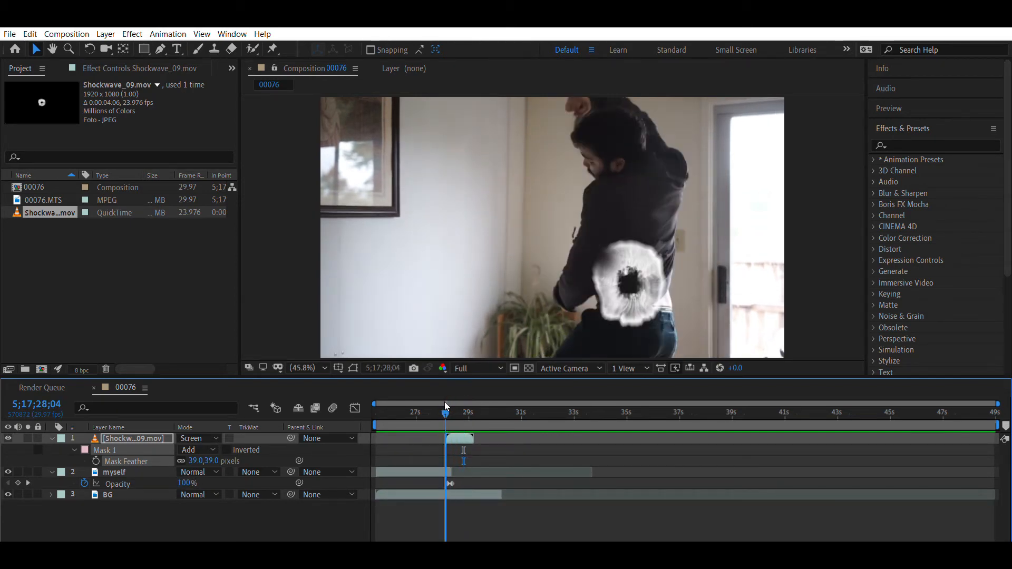
pyautogui.press('space')
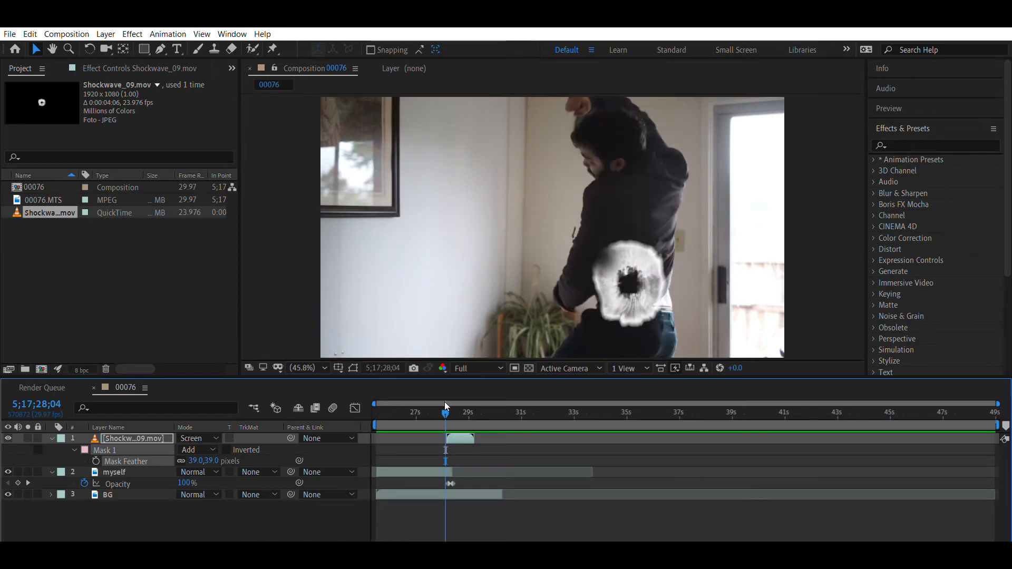
pyautogui.press('space')
# - Go to 5;17;28;09 and duplicate the Shockwave_09.mov layer
pyautogui.moveTo(456, 399); pyautogui.dragTo(448, 410)
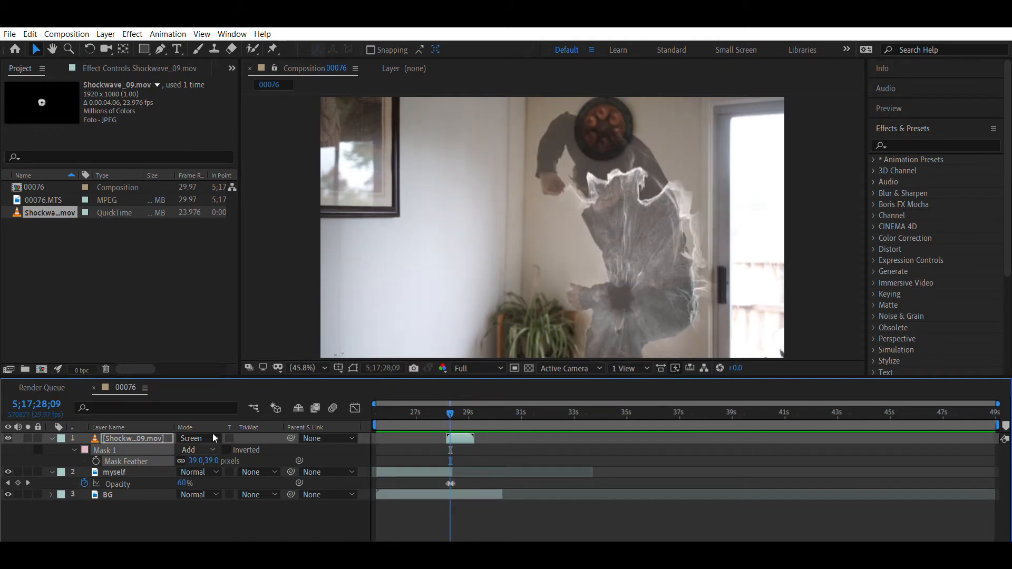
pyautogui.click(103, 432)
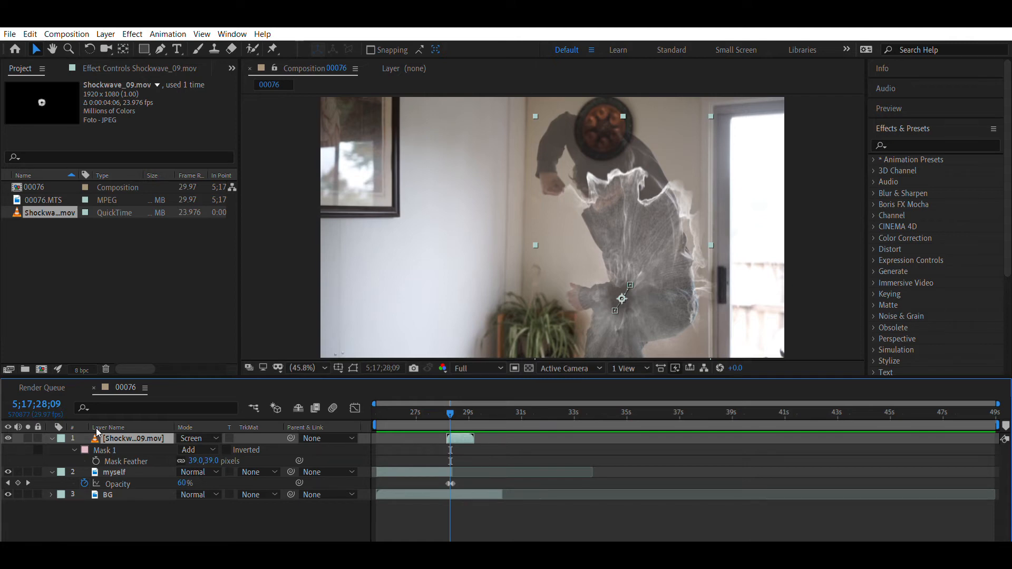
pyautogui.hotkey('ctrl', 'd')
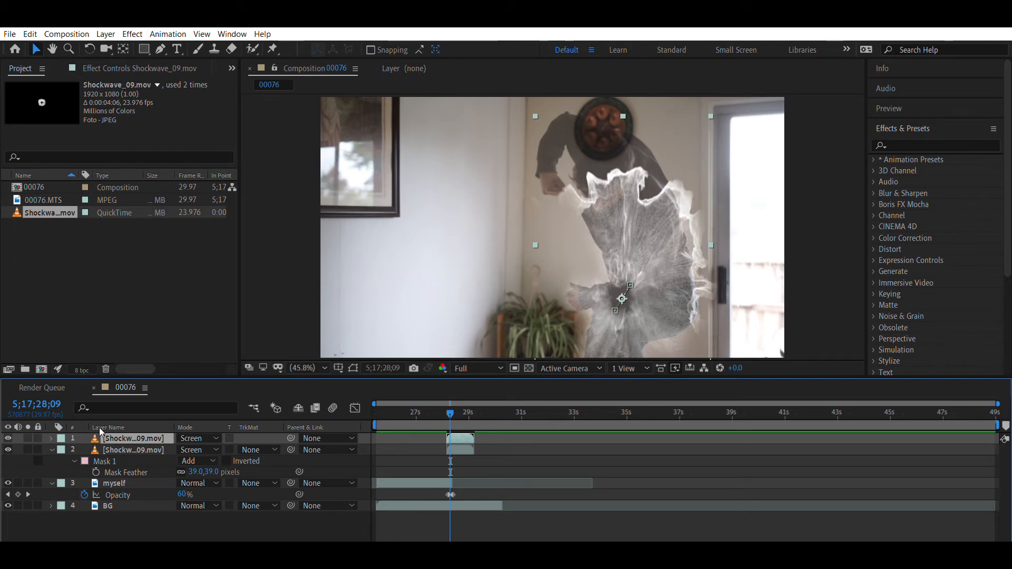
# - Add Hue/Saturation to the lower Shockwave_09.mov copy and enable Colorize with Colorize Saturation 100 and Colorize Hue 214° for a blue tint
pyautogui.hotkey('ctrl', 'Down')
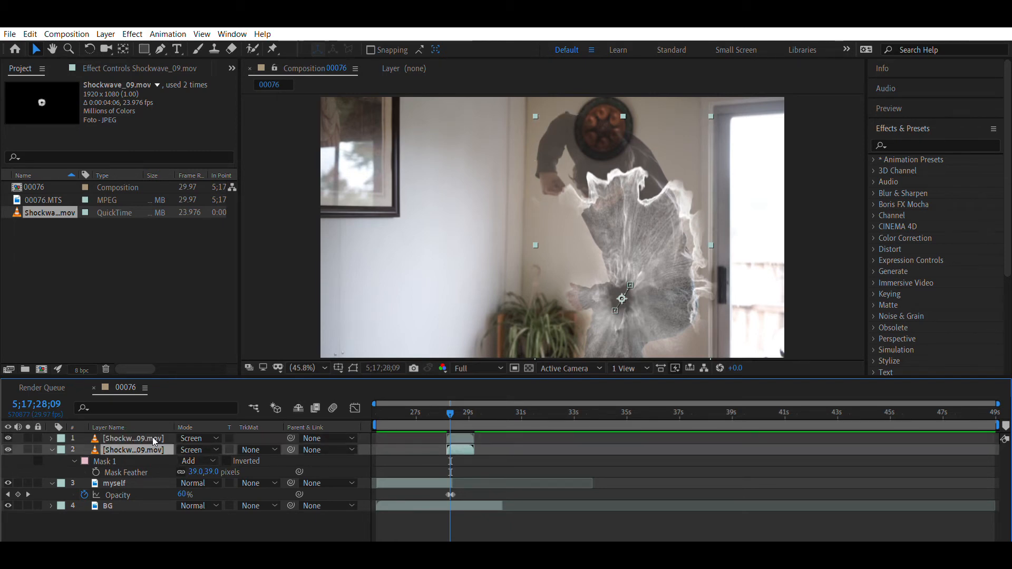
pyautogui.click(51, 450)
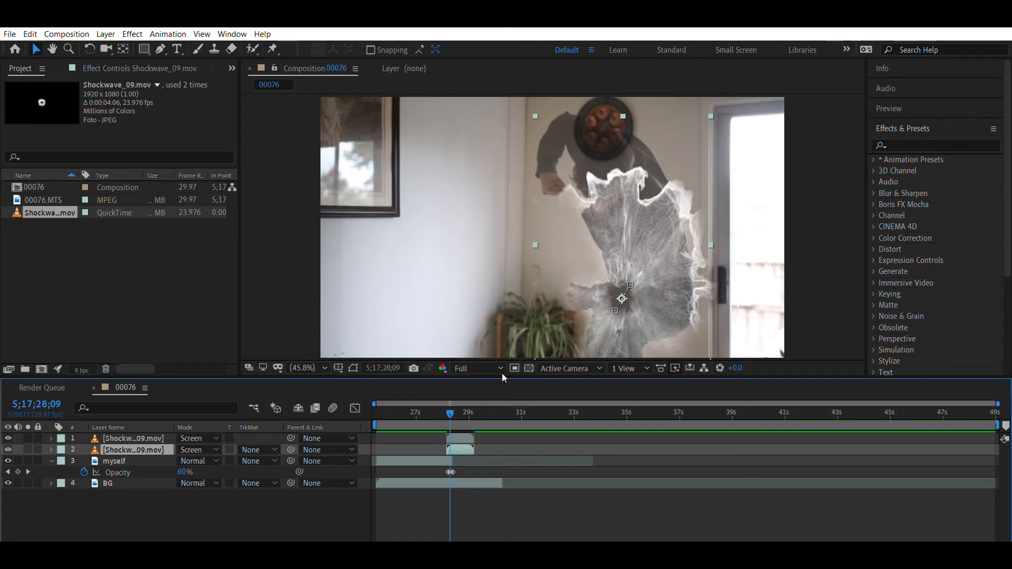
pyautogui.click(508, 391)
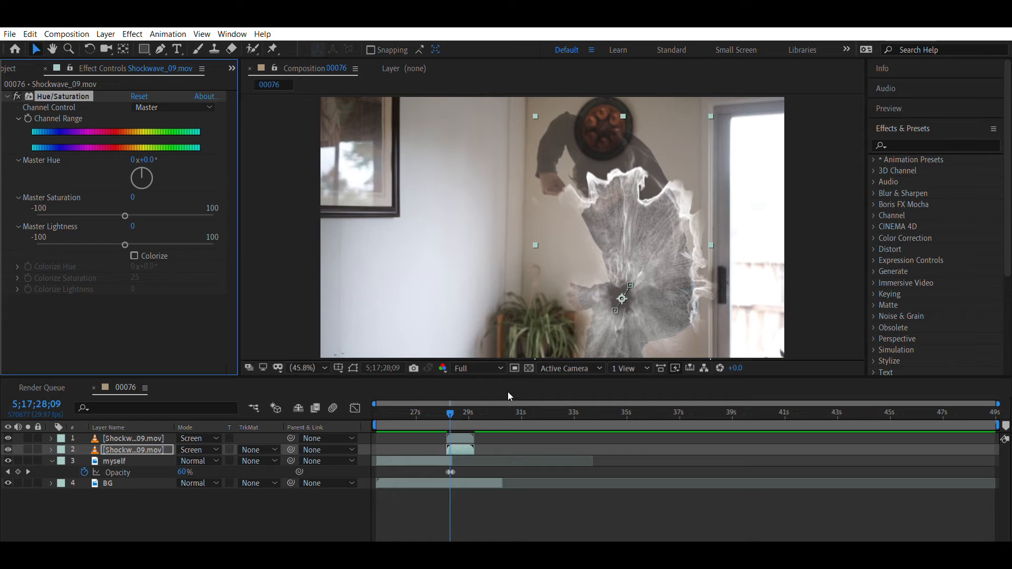
pyautogui.click(135, 255)
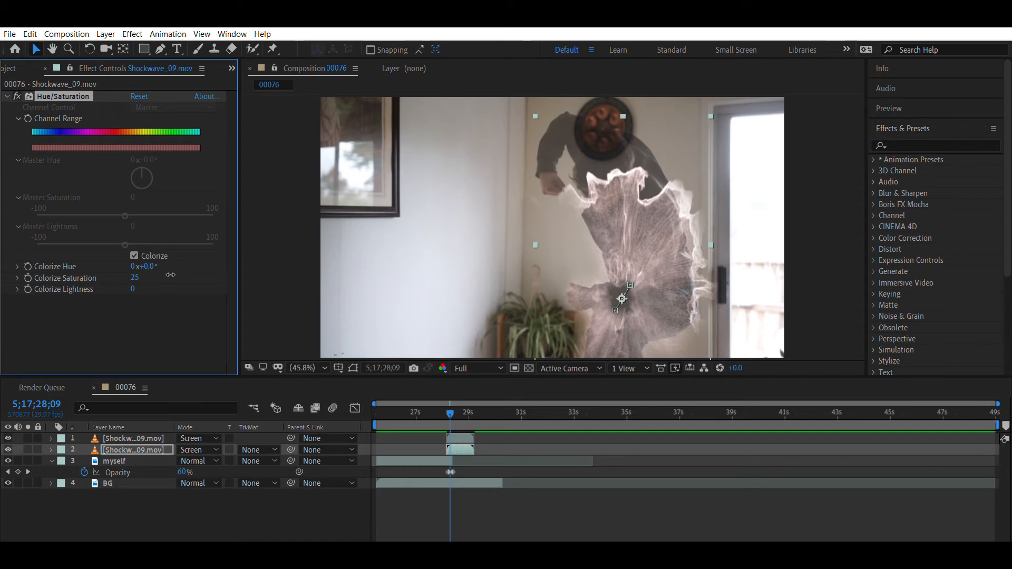
pyautogui.moveTo(136, 277); pyautogui.dragTo(299, 273)
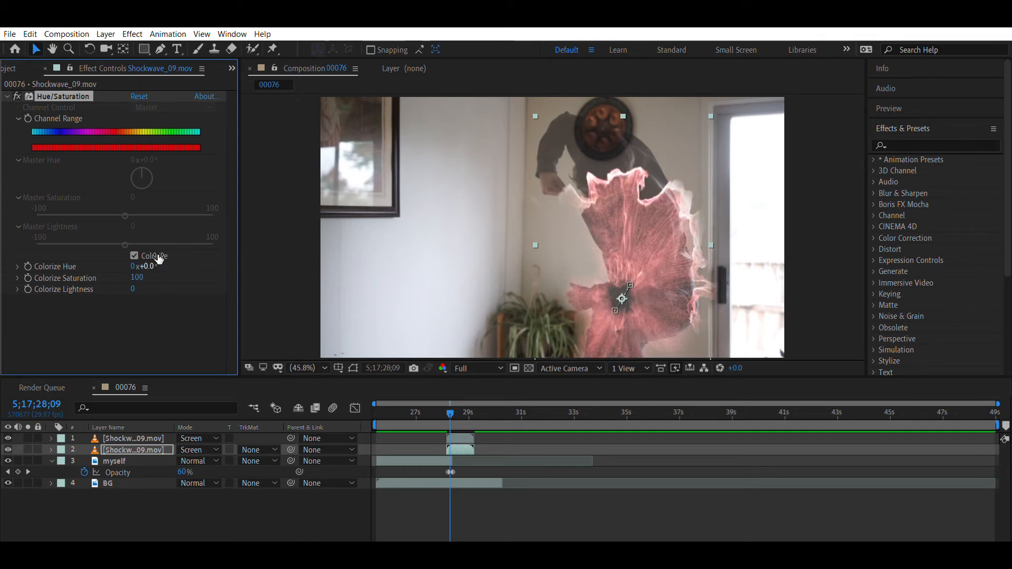
pyautogui.moveTo(147, 266); pyautogui.dragTo(293, 255)
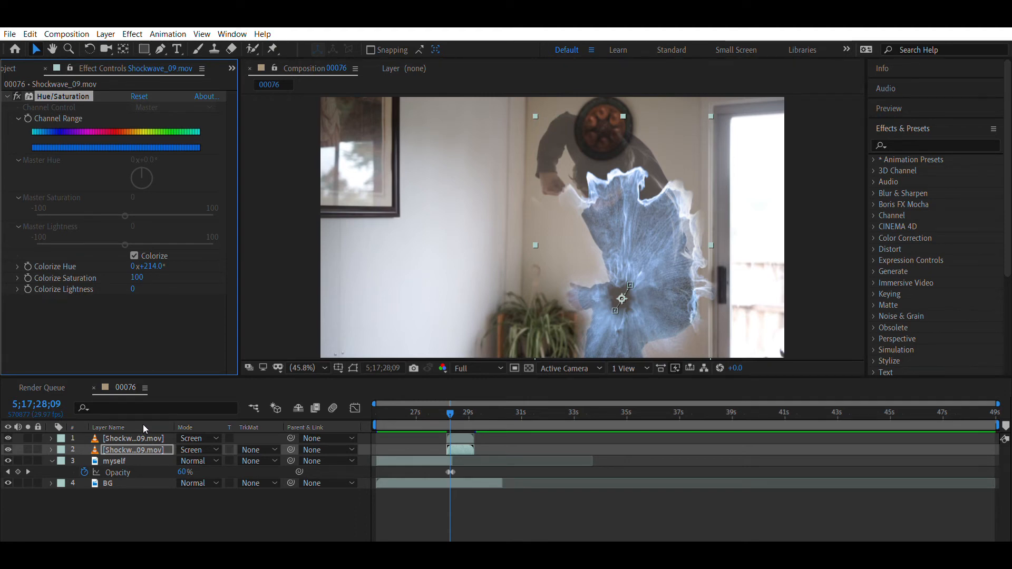
# - Offset the upper, uncoloured Shockwave_09.mov layer slightly up and to the right of the blue copy at 5;17;28;09
pyautogui.hotkey('ctrl', 'Up')
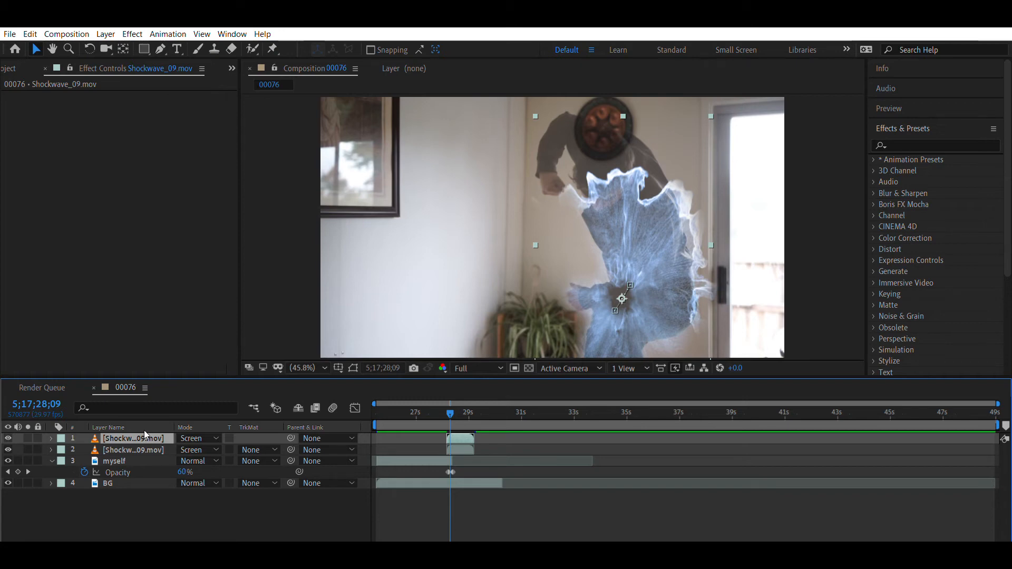
pyautogui.hotkey('ctrl', 'Down')
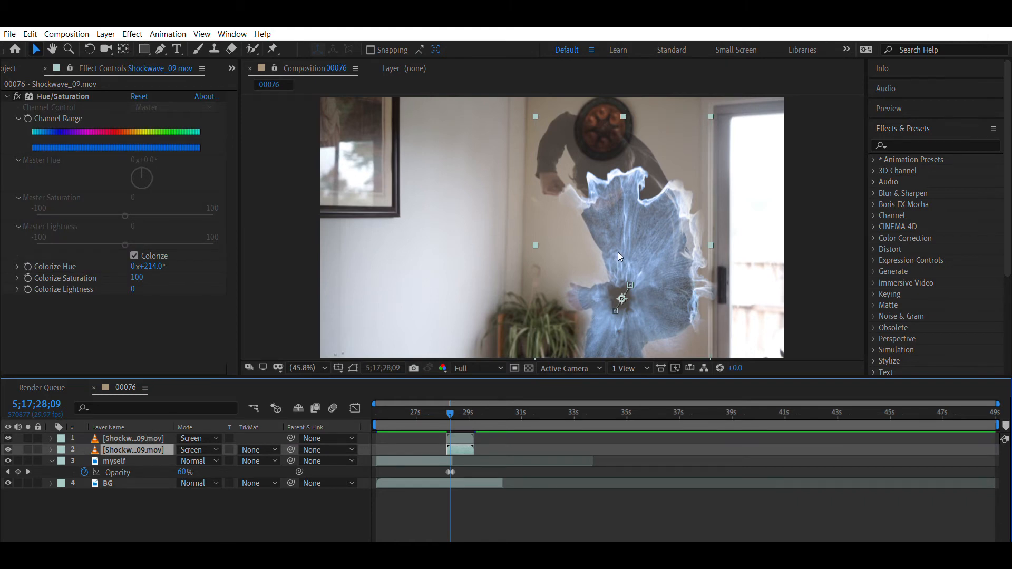
pyautogui.hotkey('ctrl', 'Up')
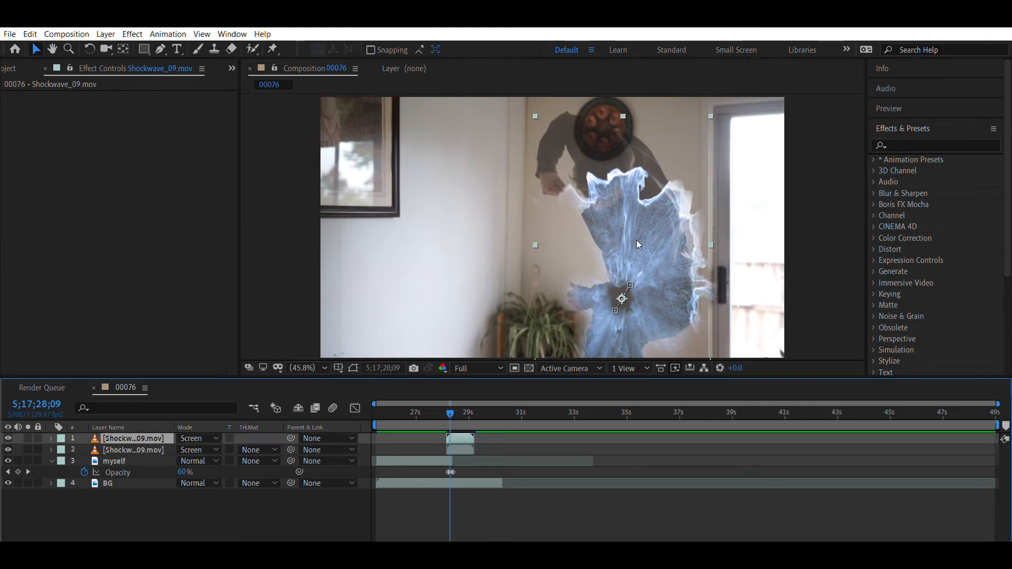
pyautogui.moveTo(632, 242); pyautogui.dragTo(637, 234)
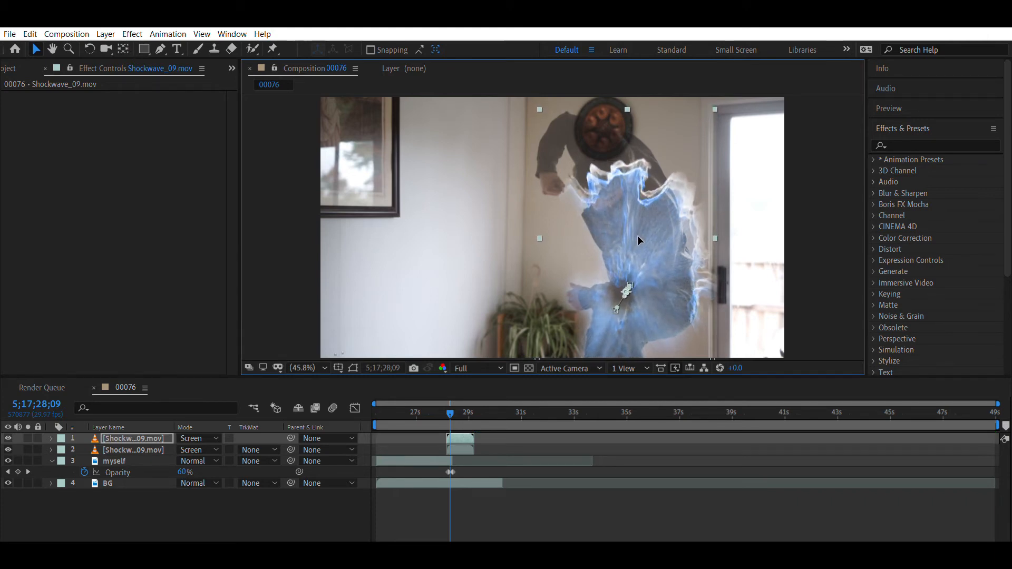
pyautogui.moveTo(638, 238); pyautogui.dragTo(636, 239)
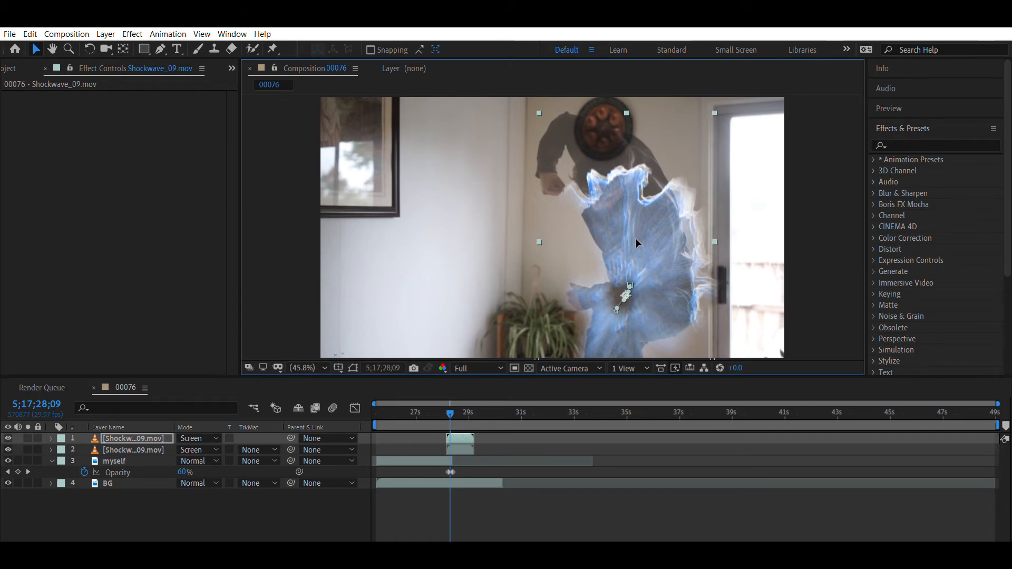
pyautogui.moveTo(635, 239); pyautogui.dragTo(637, 236)
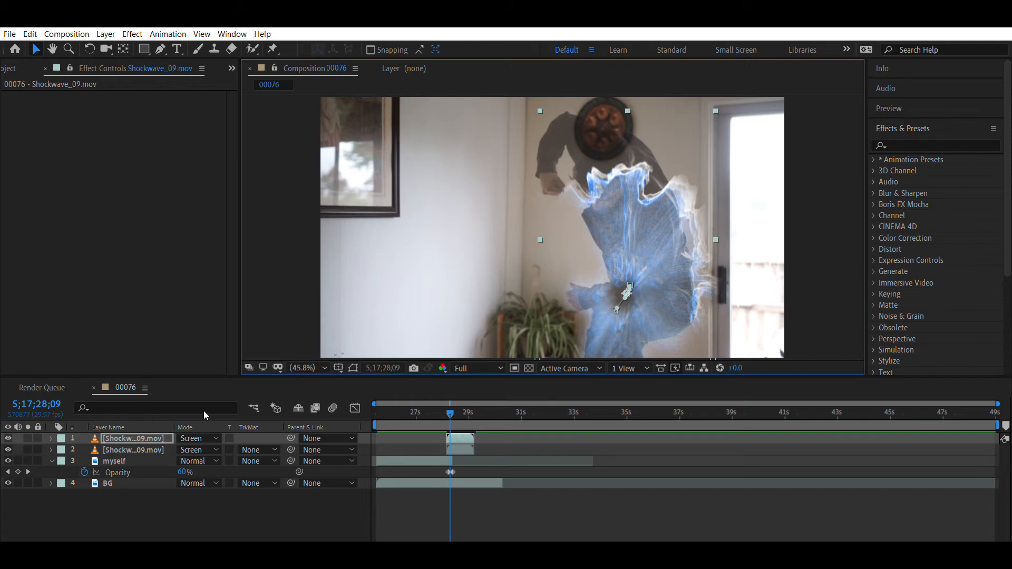
# - Add Curves to the lower Shockwave_09.mov layer and pull the Blue channel curve down for a teal tint
pyautogui.click(141, 446)
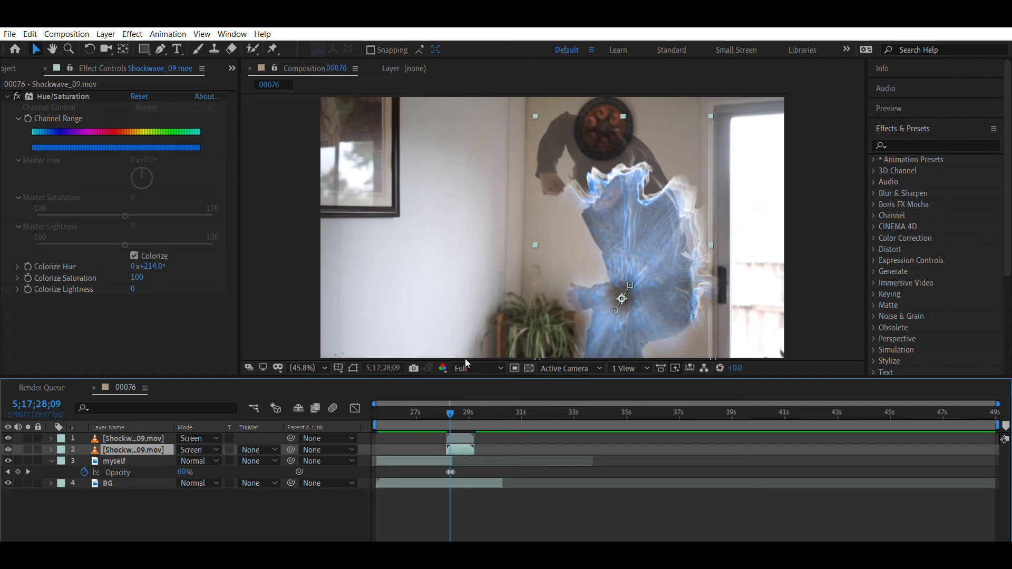
pyautogui.click(509, 346)
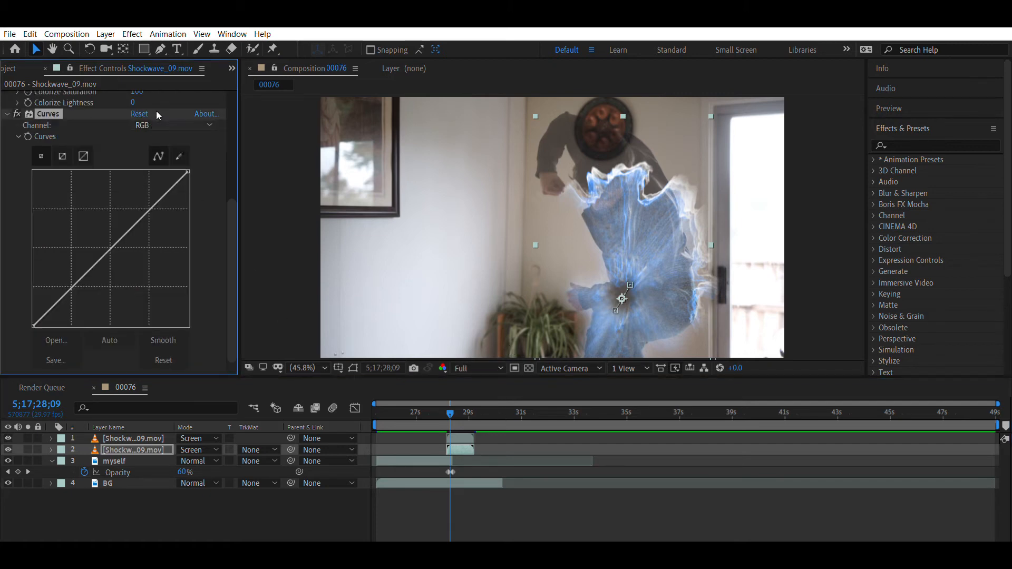
pyautogui.click(157, 125)
pyautogui.click(158, 158)
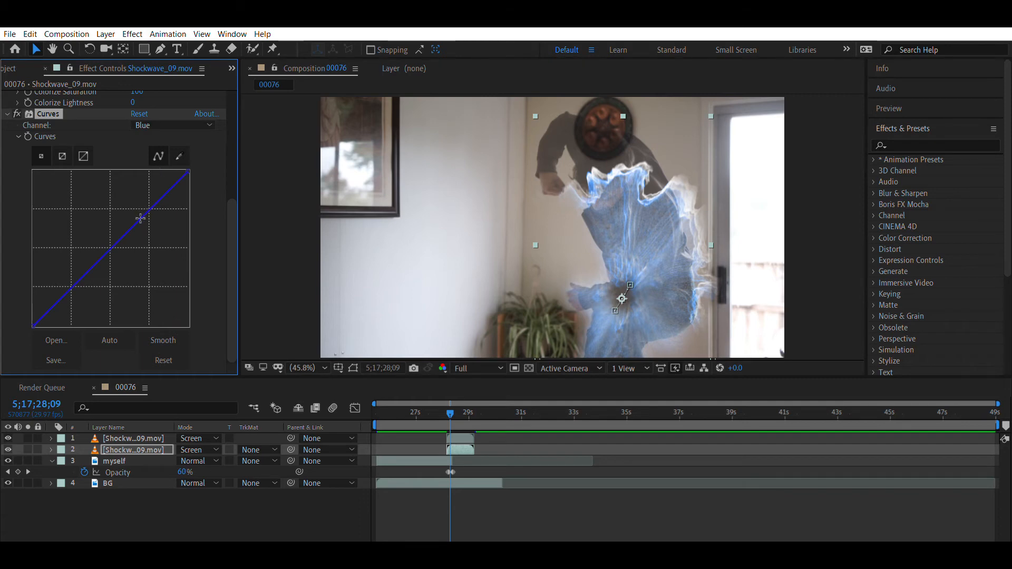
pyautogui.moveTo(141, 218); pyautogui.dragTo(150, 236)
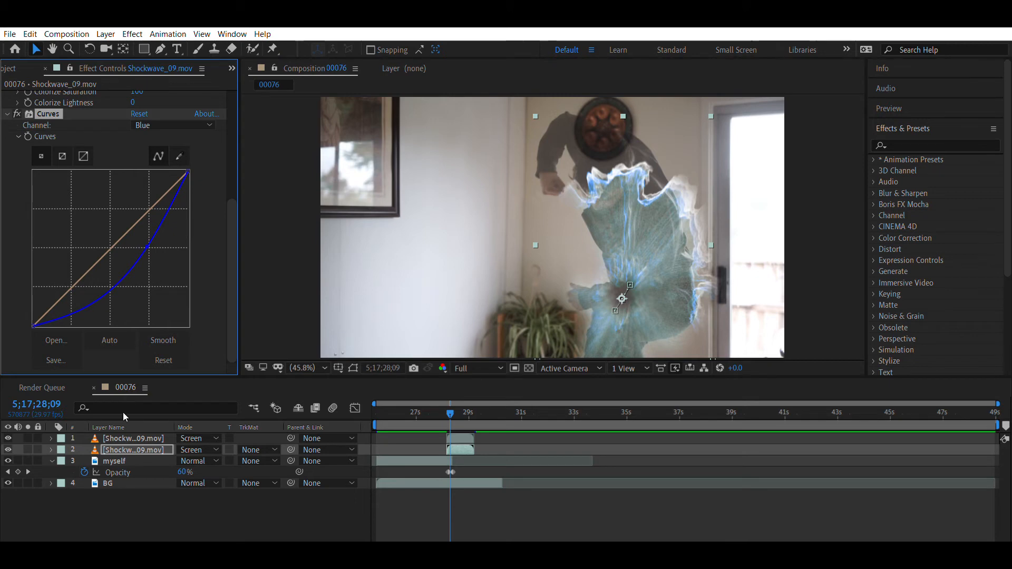
# - Pre-compose both Shockwave_09.mov layers as "shockwave network" and set the new layer's blending mode to Screen
pyautogui.click(137, 447)
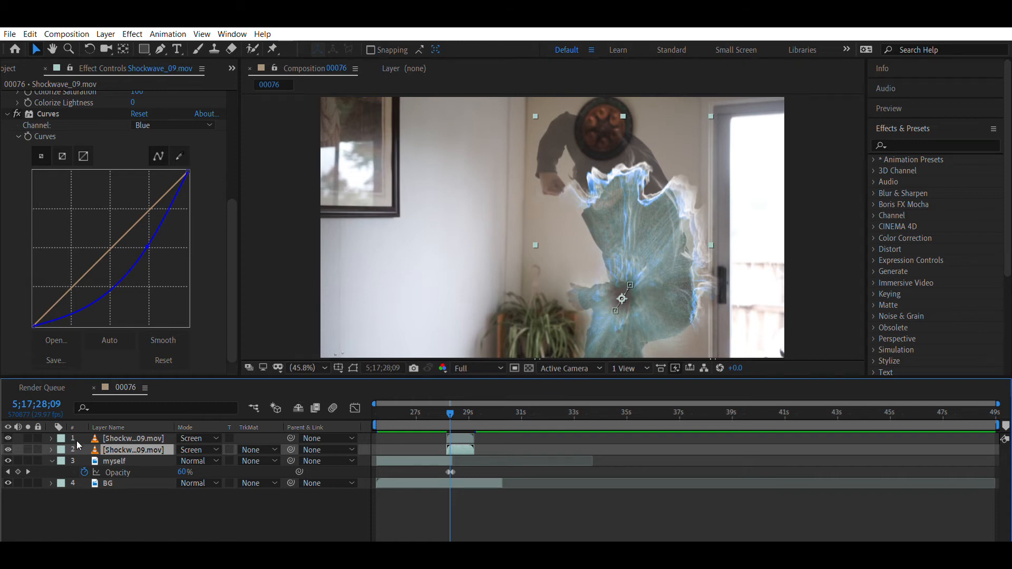
pyautogui.click(80, 491)
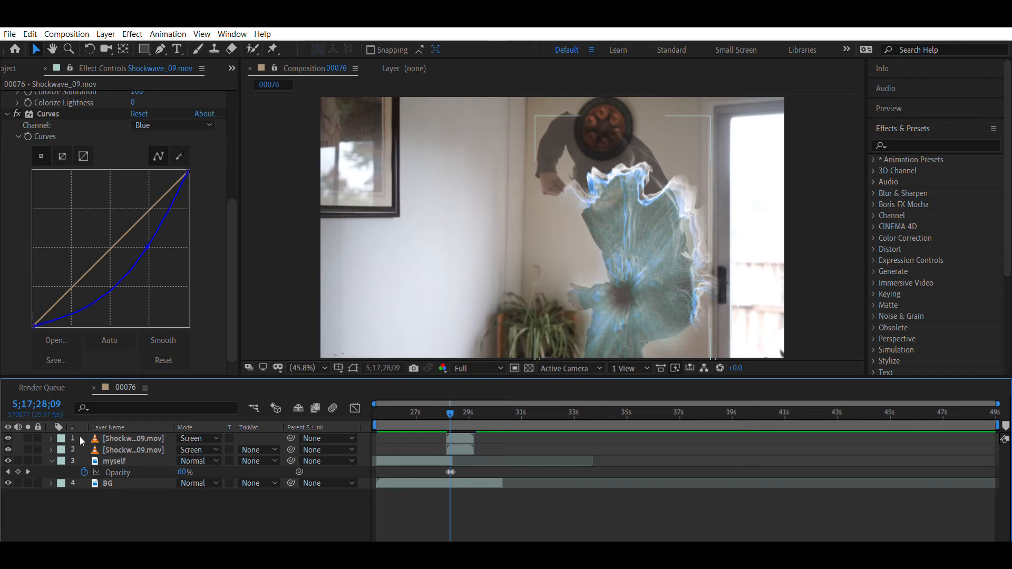
pyautogui.moveTo(79, 439); pyautogui.dragTo(120, 428)
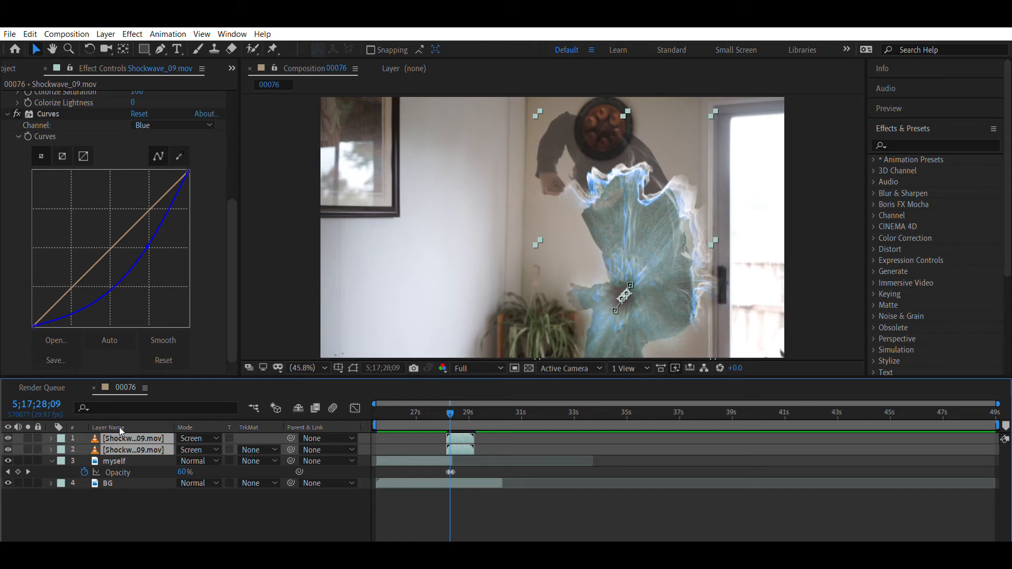
pyautogui.press('F4')
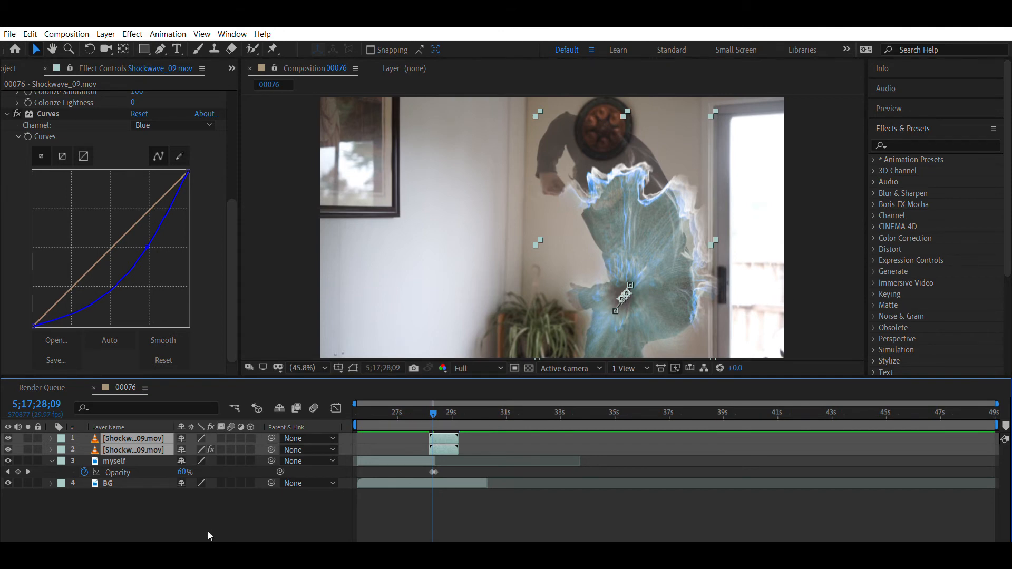
pyautogui.press('F4')
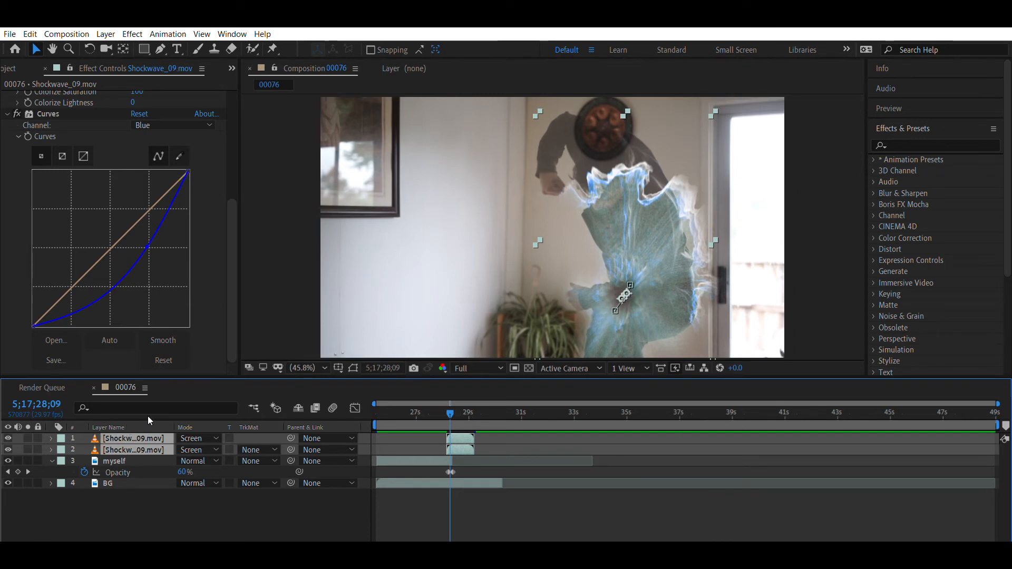
pyautogui.hotkey('ctrl', 'shift', 'c')
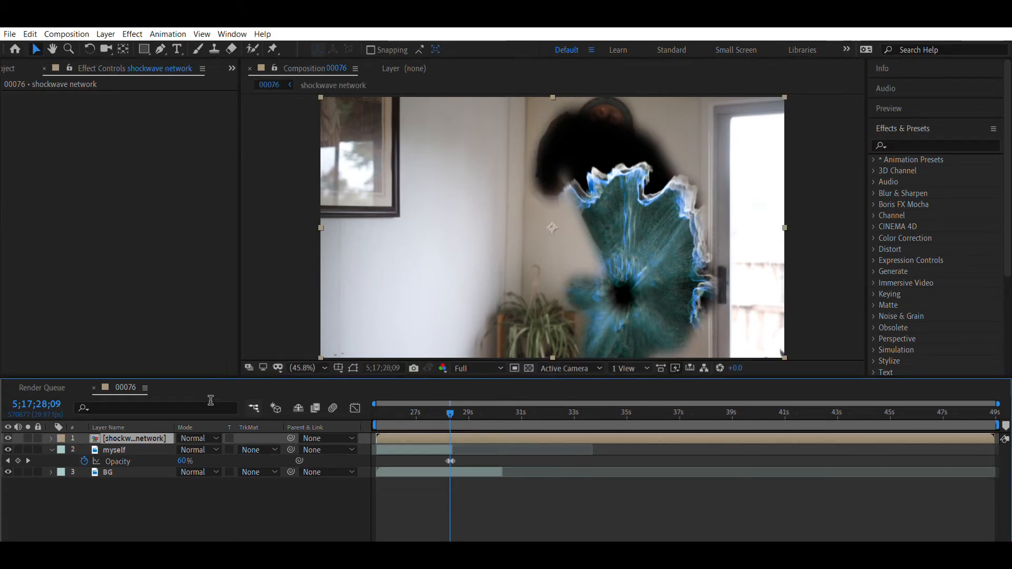
pyautogui.click(216, 438)
pyautogui.click(265, 218)
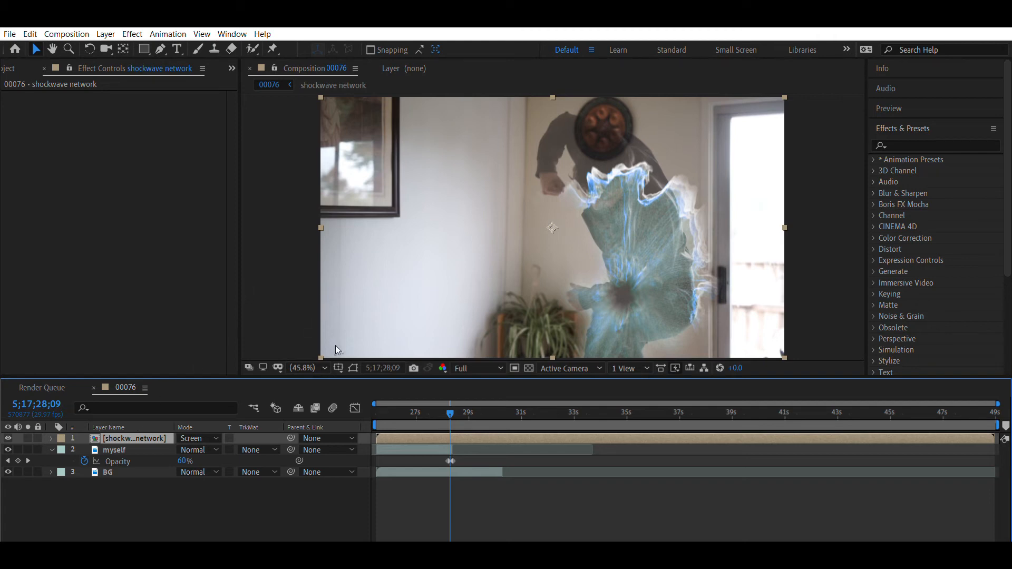
# - Apply the Glow effect to the shockwave network layer with Glow Threshold 57.3% and Glow Intensity 1.4
pyautogui.click(241, 495)
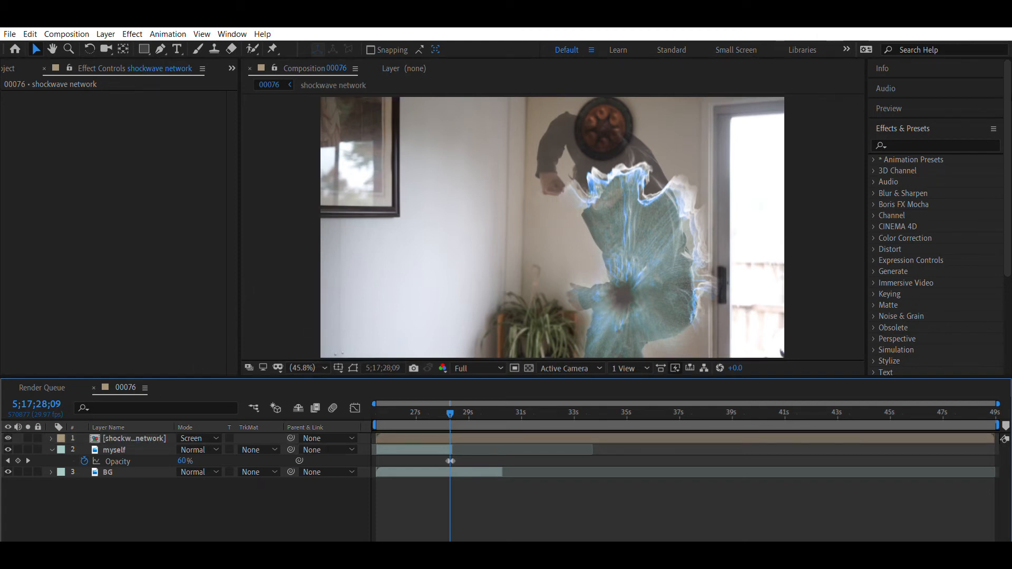
pyautogui.click(911, 140)
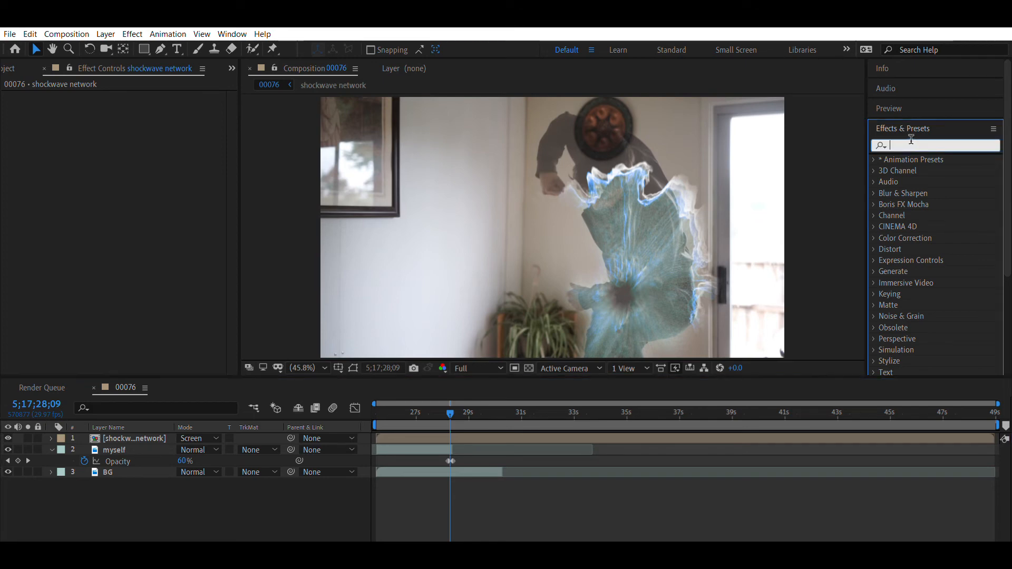
pyautogui.write('glow')
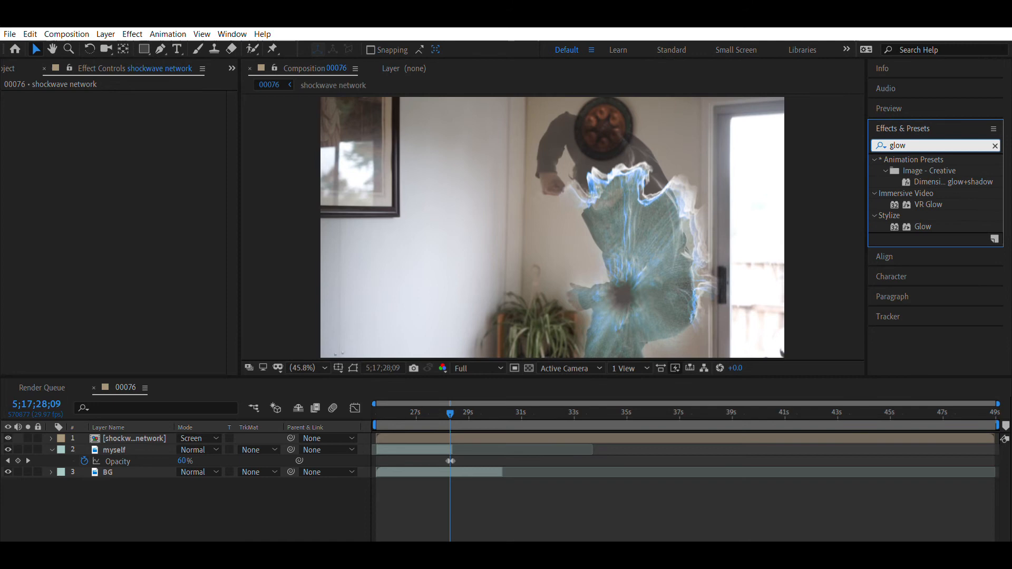
pyautogui.moveTo(923, 227); pyautogui.dragTo(144, 422)
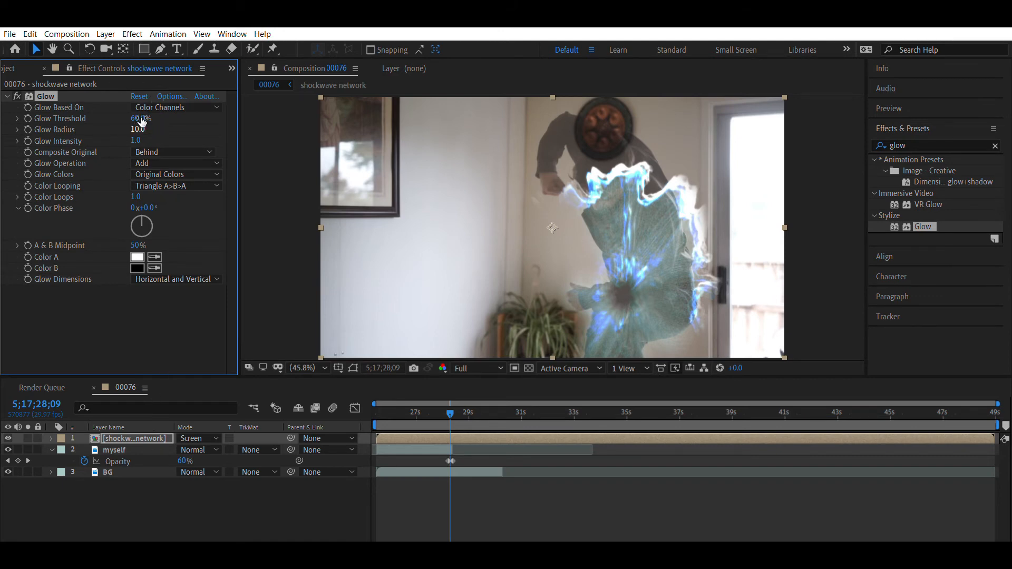
pyautogui.moveTo(141, 111); pyautogui.dragTo(163, 137)
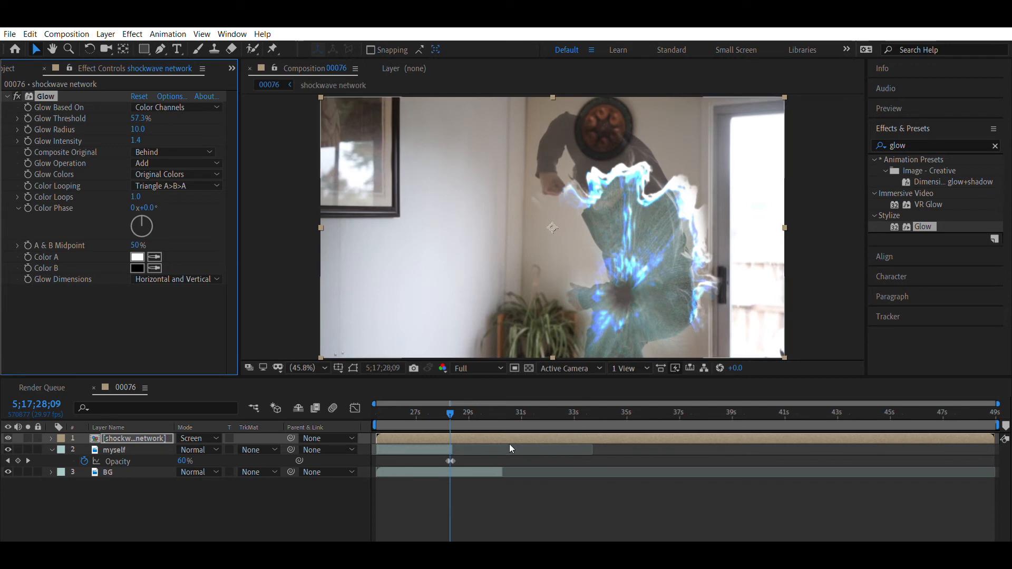
# - Play back the shot from 5;17;26;04 through the shockwave to examine the glow
pyautogui.moveTo(451, 400); pyautogui.dragTo(391, 390)
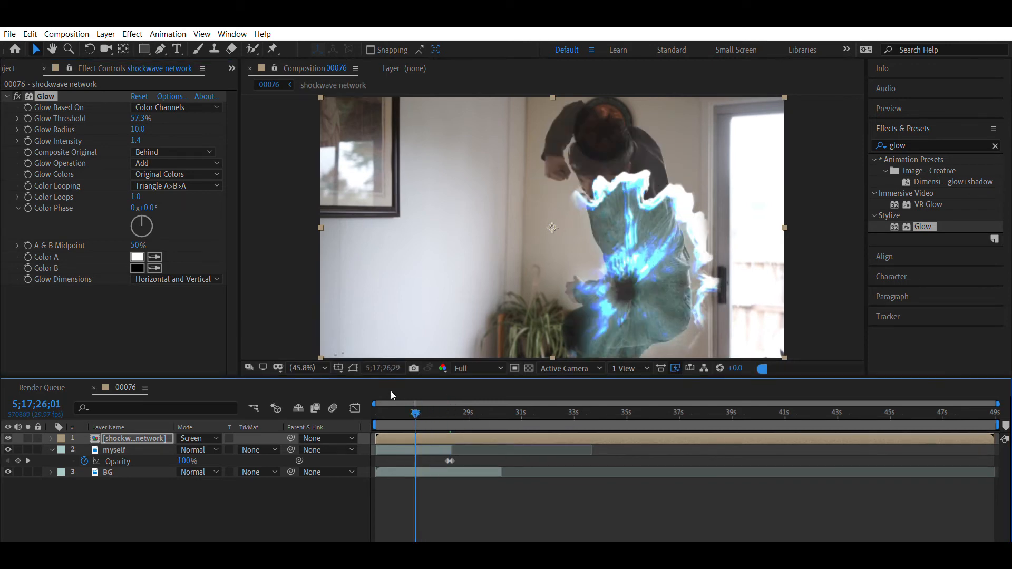
pyautogui.press('space')
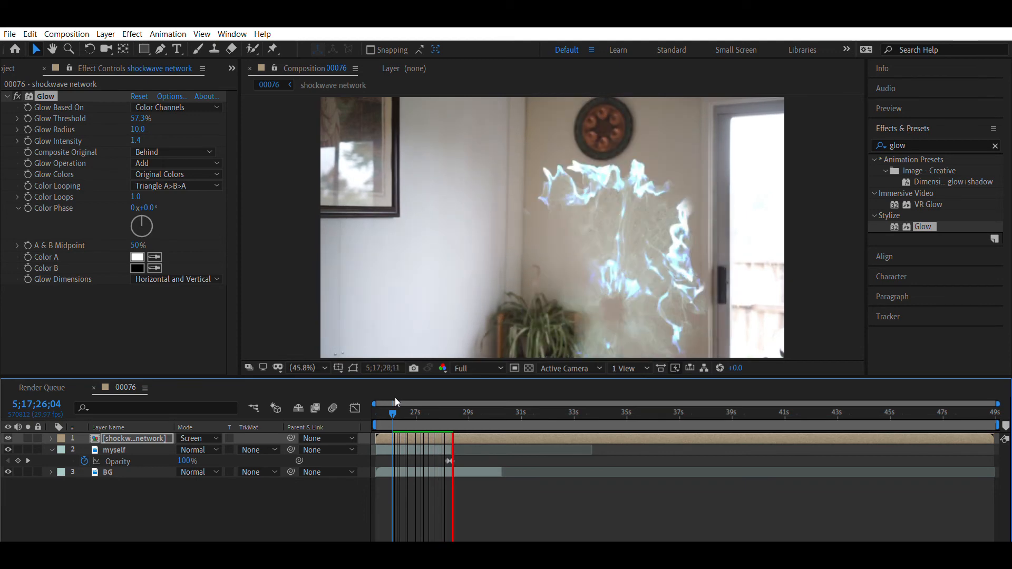
pyautogui.press('space')
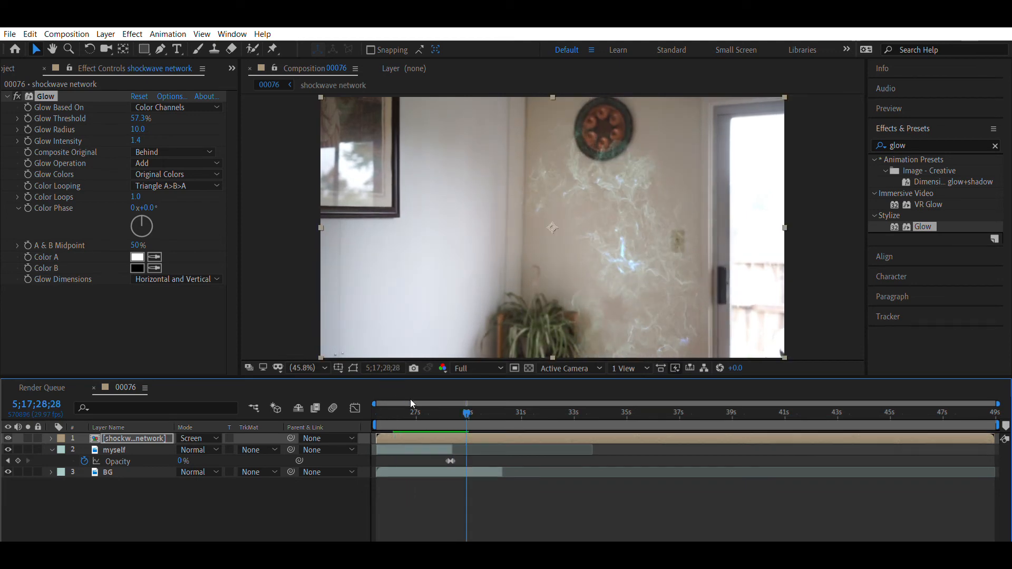
# - Hide the shockwave network layer and add Turbulent Displace to the myself layer at 5;17;28;05
pyautogui.moveTo(466, 405)
pyautogui.mouseDown()
pyautogui.moveTo(422, 408)
pyautogui.moveTo(450, 400)
pyautogui.mouseUp()
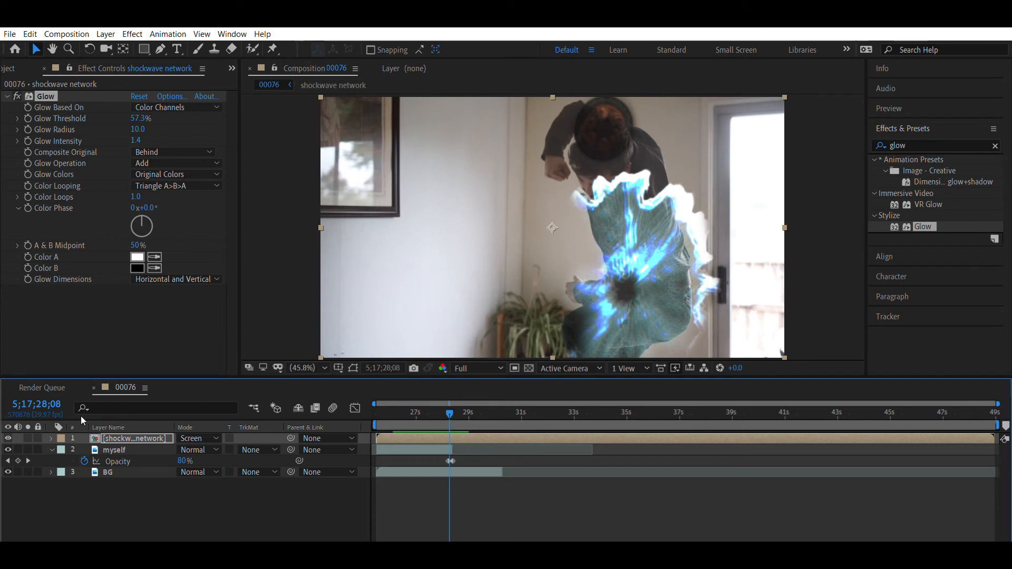
pyautogui.click(7, 438)
pyautogui.moveTo(451, 400); pyautogui.dragTo(447, 407)
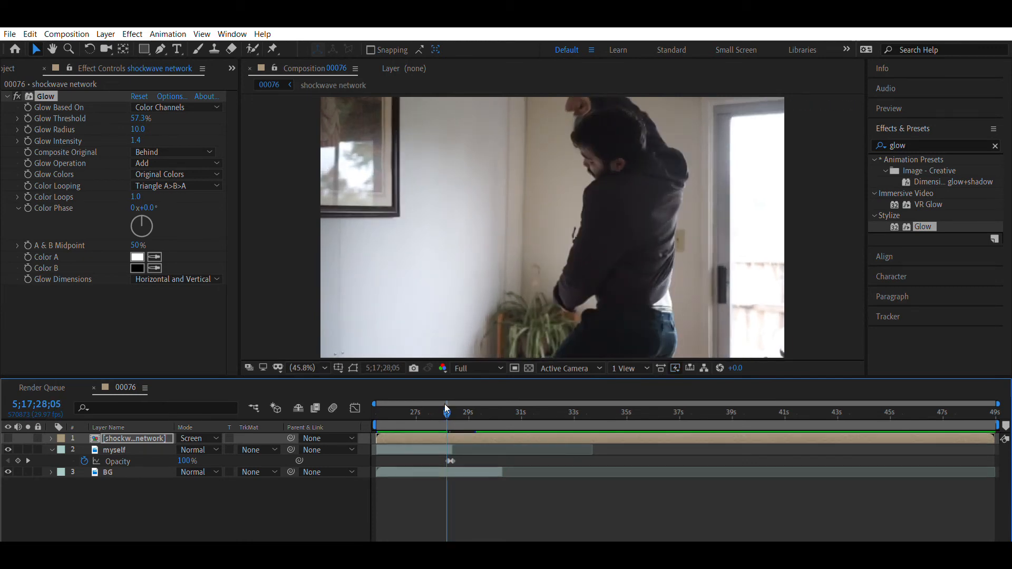
pyautogui.hotkey('ctrl', 'Down')
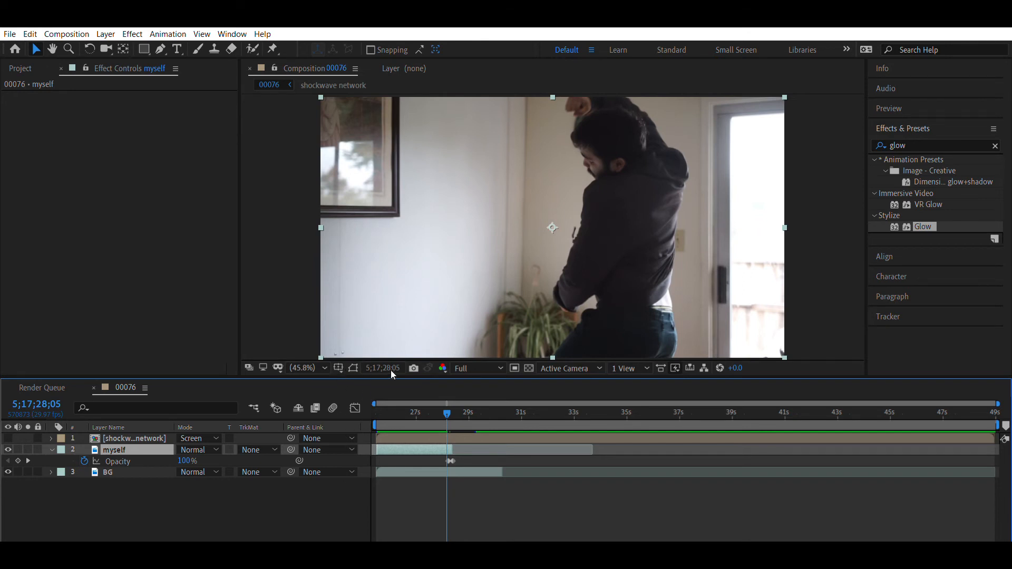
pyautogui.hotkey('ctrl', 'v')
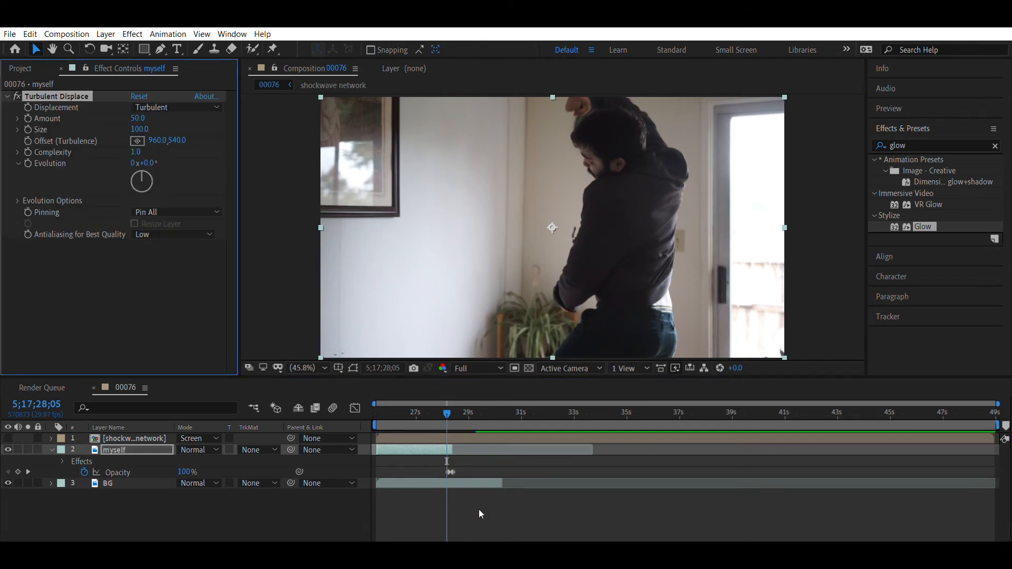
# - Set Turbulent Displace on the myself layer to Amount 16, Size 174 and Complexity 7.4
pyautogui.moveTo(138, 118); pyautogui.dragTo(102, 125)
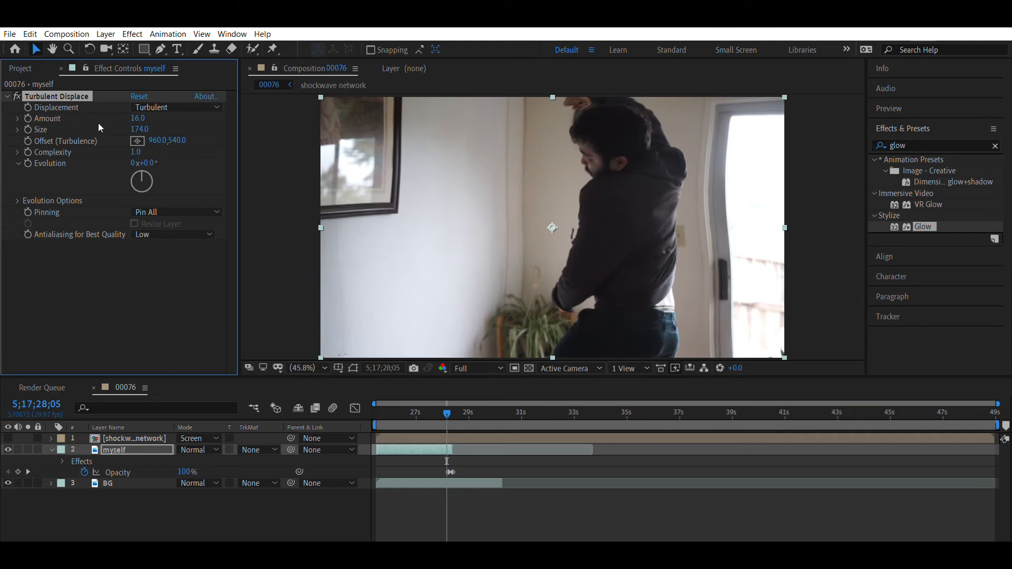
pyautogui.moveTo(135, 152); pyautogui.dragTo(893, 179)
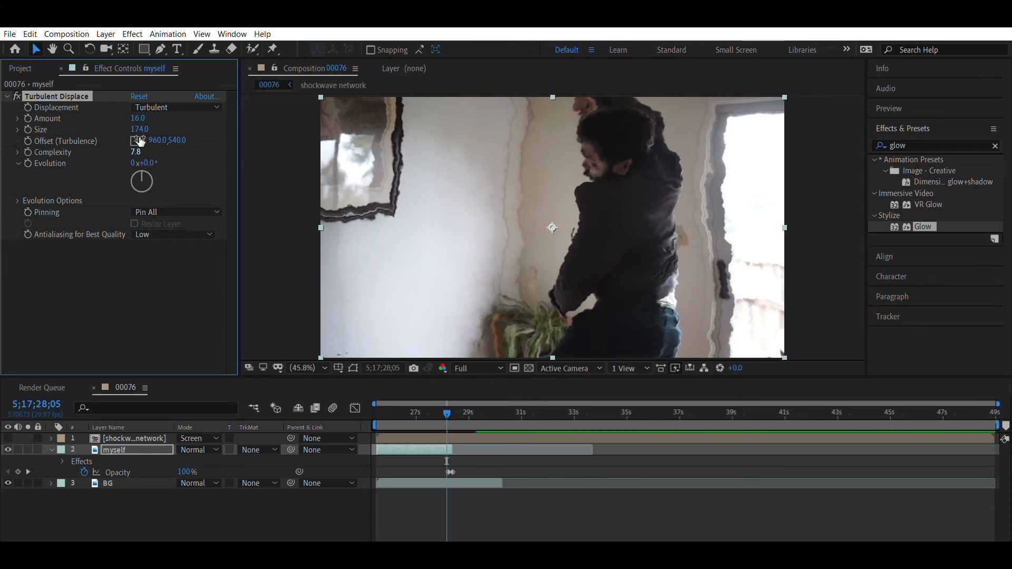
pyautogui.moveTo(135, 152); pyautogui.dragTo(132, 146)
# - Draw a closed mask around the actor and doorway on the myself layer, leaving out the wall picture, and feather it 52 pixels
pyautogui.press('g')
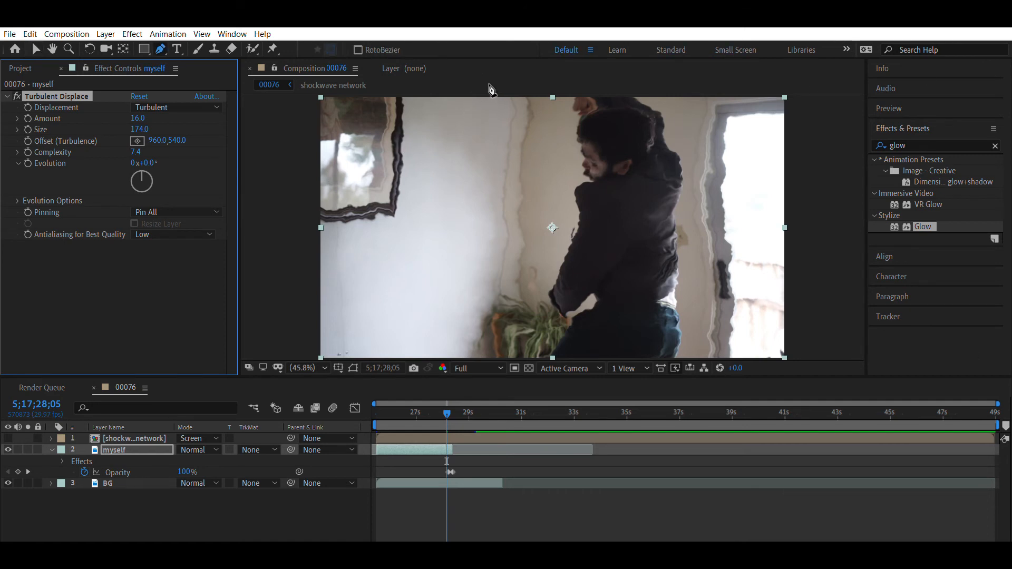
pyautogui.click(489, 97)
pyautogui.click(408, 145)
pyautogui.click(373, 290)
pyautogui.click(481, 358)
pyautogui.click(787, 357)
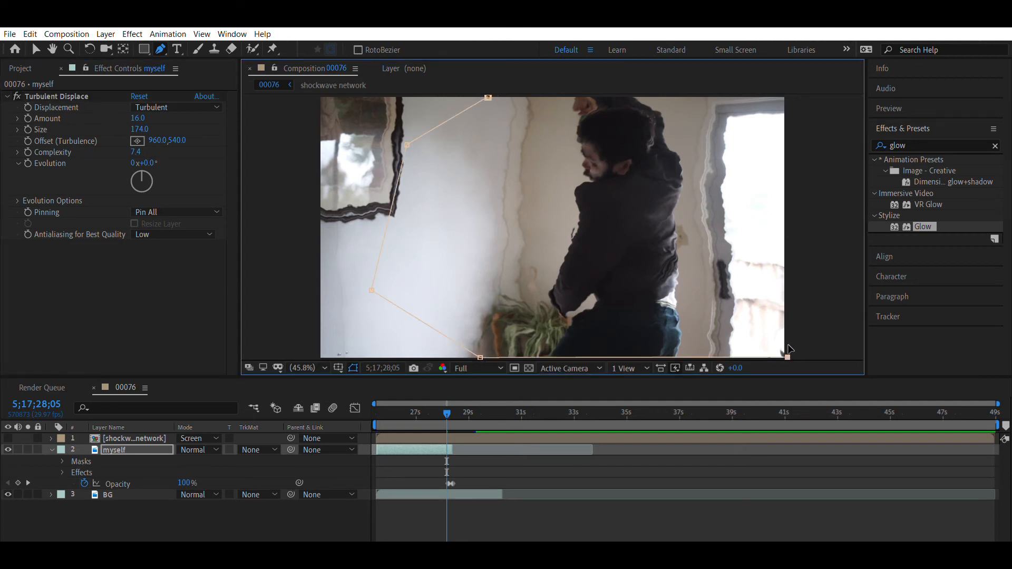
pyautogui.click(794, 153)
pyautogui.click(752, 98)
pyautogui.click(724, 97)
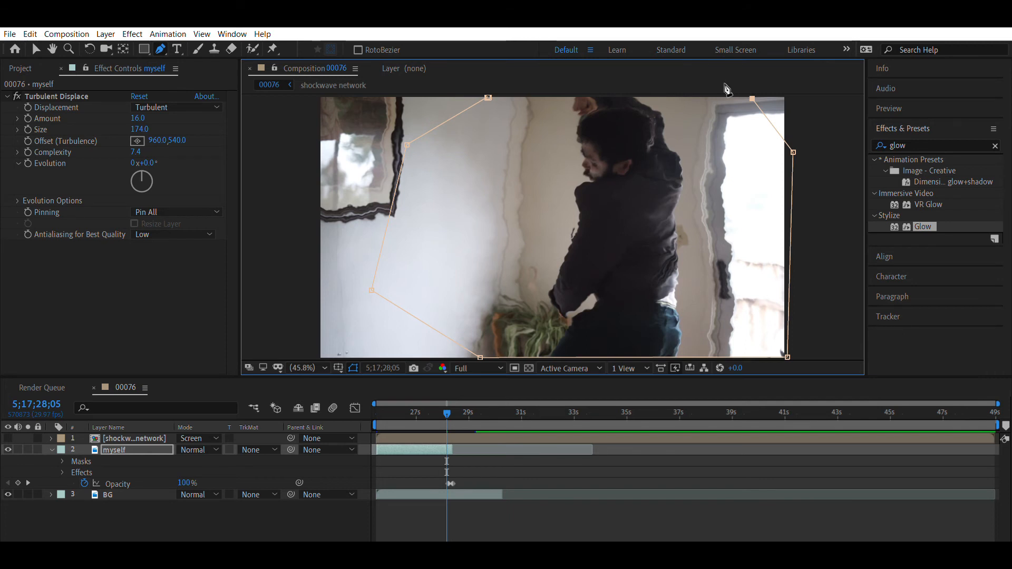
pyautogui.click(488, 97)
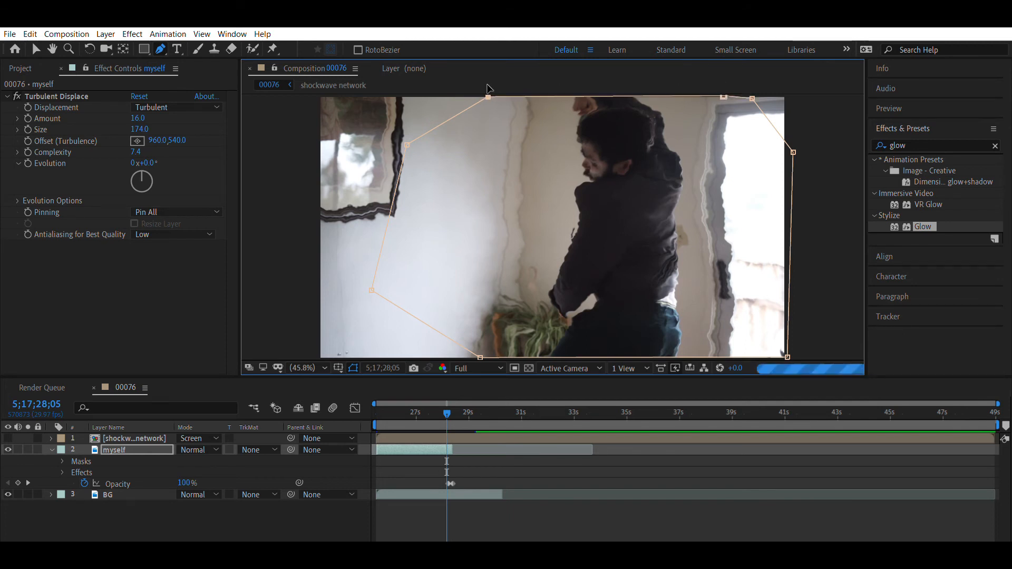
pyautogui.press('f')
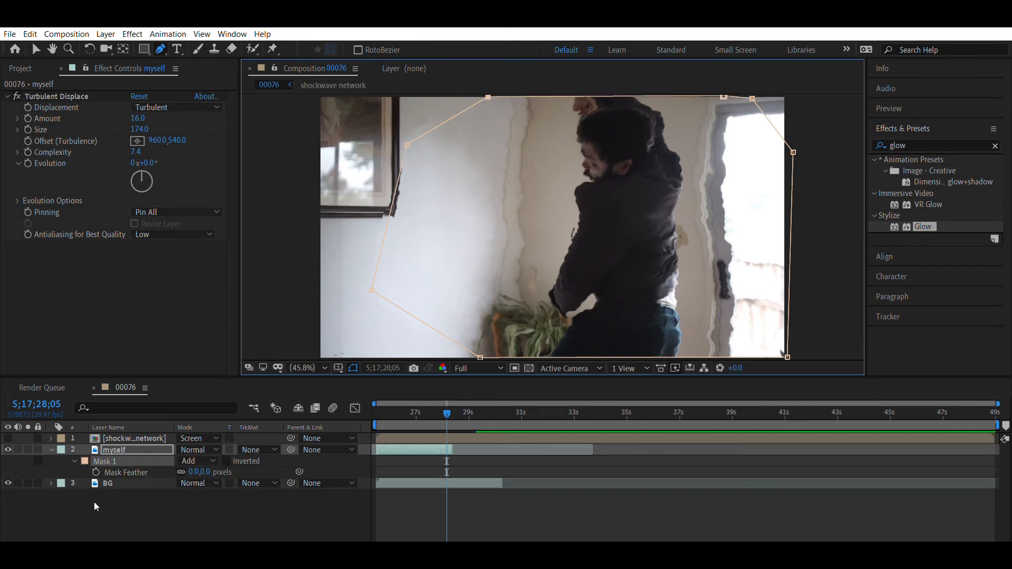
pyautogui.moveTo(215, 470); pyautogui.dragTo(233, 457)
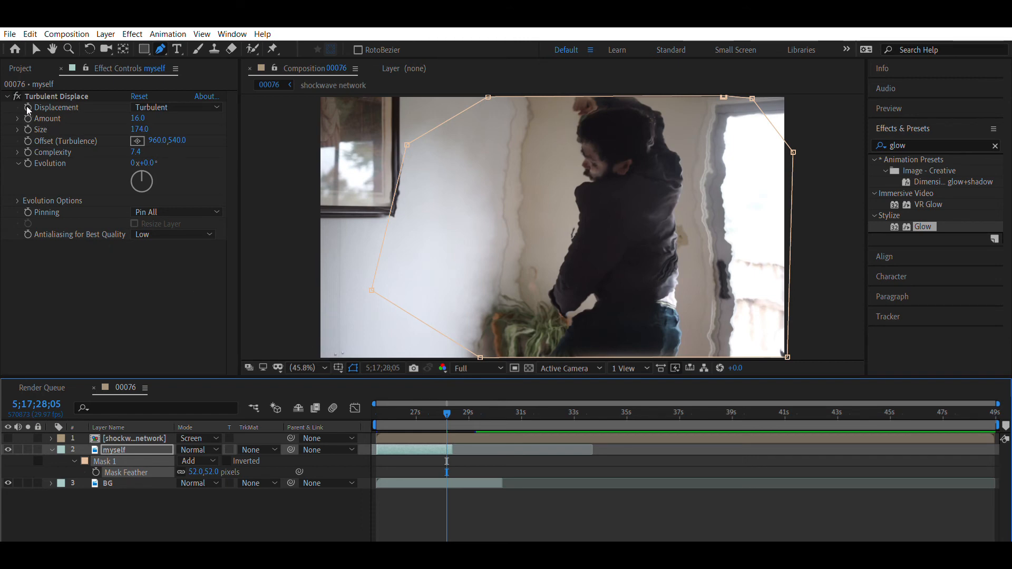
# - Keyframe the Turbulent Displace Amount on the myself layer from 16 at 5;17;28;05 to 0 at 5;17;28;12
pyautogui.click(56, 96)
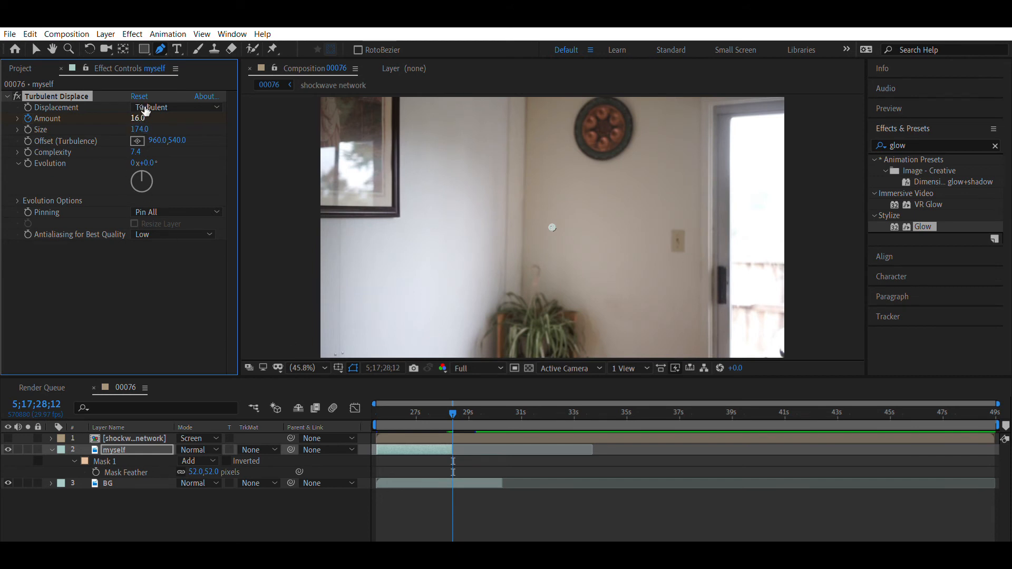
pyautogui.moveTo(140, 117)
pyautogui.mouseDown()
pyautogui.moveTo(118, 117)
pyautogui.moveTo(128, 117)
pyautogui.mouseUp()
pyautogui.click(140, 117)
pyautogui.write('0')
pyautogui.press('Return')
# - Step frame by frame between 5;17;28;01 and 5;17;28;12 to examine how the displacement distorts the actor
pyautogui.press('pageup')
pyautogui.press('pageup')
pyautogui.press('pageup')
pyautogui.press('pageup')
pyautogui.press('pageup')
pyautogui.press('pageup')
pyautogui.press('pageup')
pyautogui.press('pageup')
pyautogui.press('pageup')
pyautogui.press('pageup')
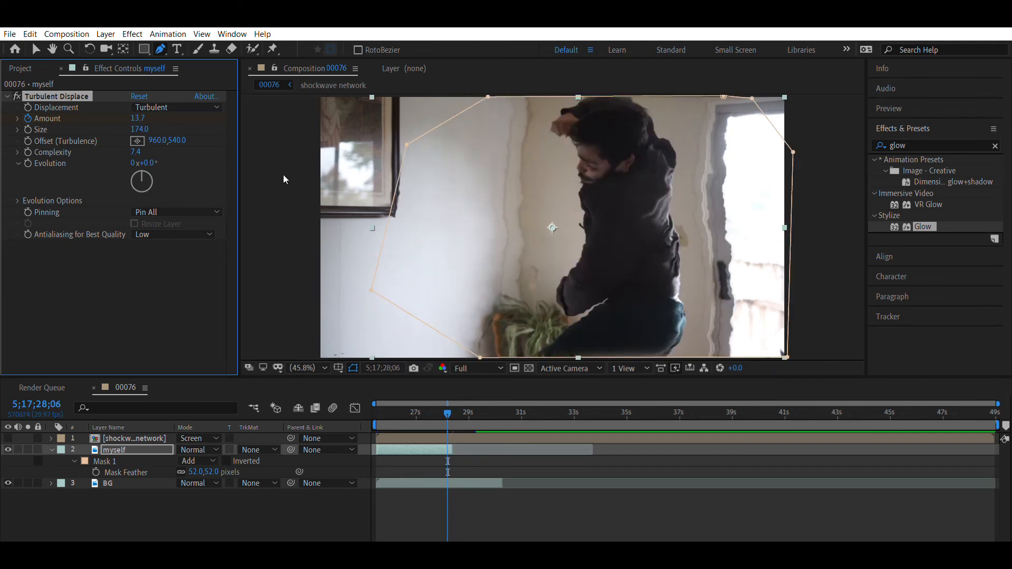
pyautogui.press('pageup')
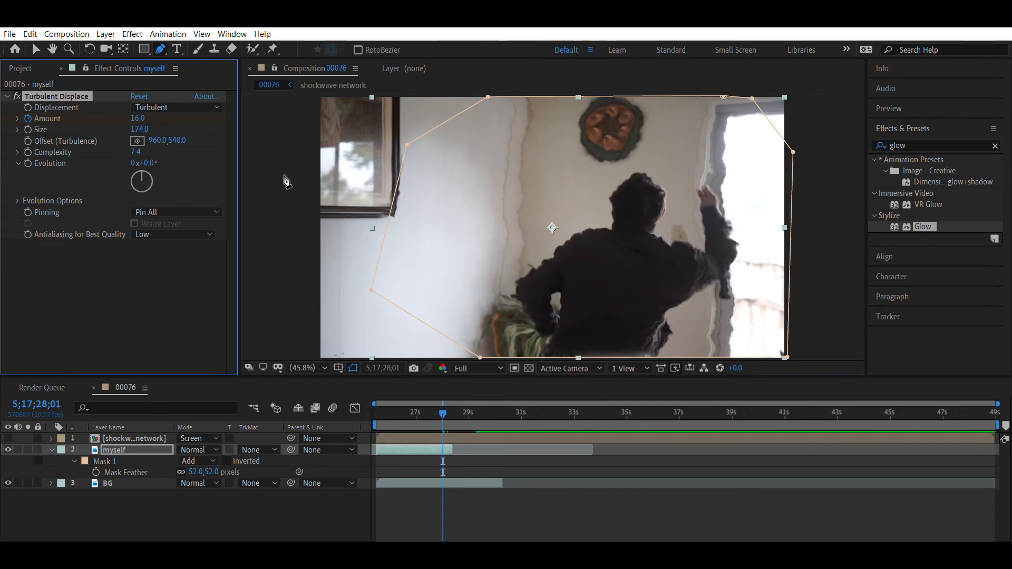
pyautogui.press('pagedown')
pyautogui.press('pagedown')
pyautogui.press('pagedown')
pyautogui.press('pagedown')
pyautogui.press('pagedown')
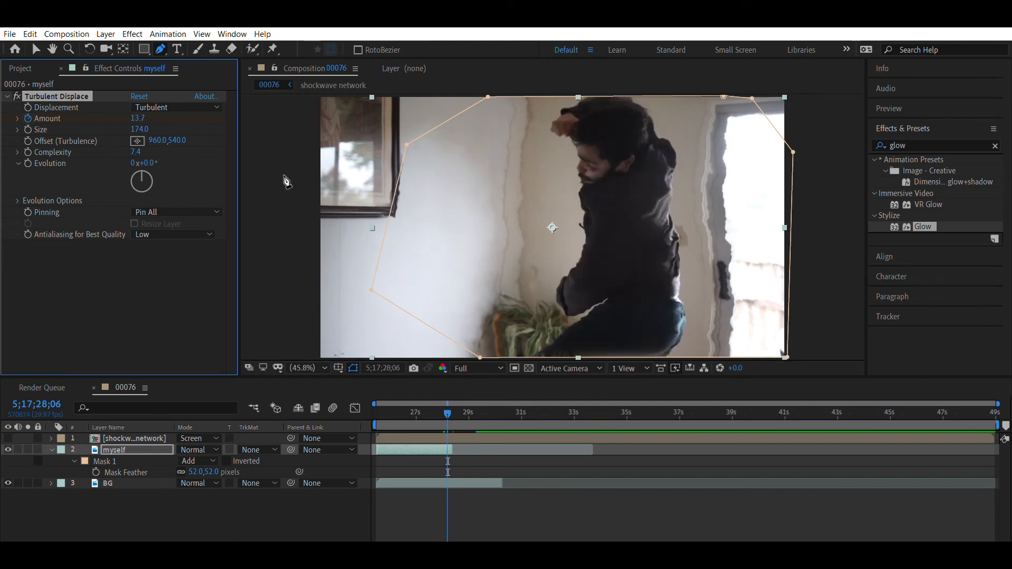
# - Turn the visibility of the shockwave network layer back on at 5;17;28;07
pyautogui.press('pagedown')
pyautogui.press('pagedown')
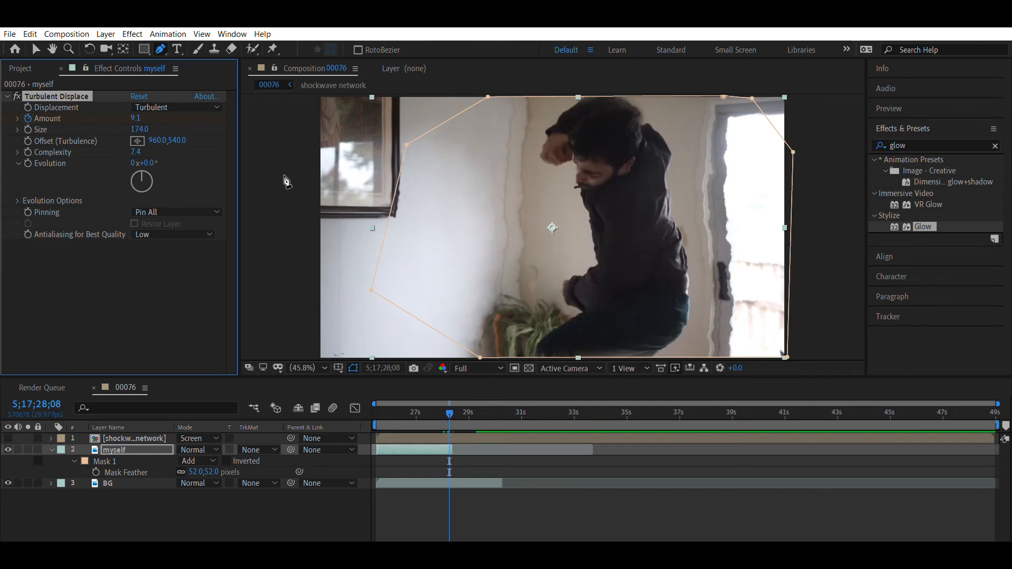
pyautogui.press('pageup')
pyautogui.click(8, 438)
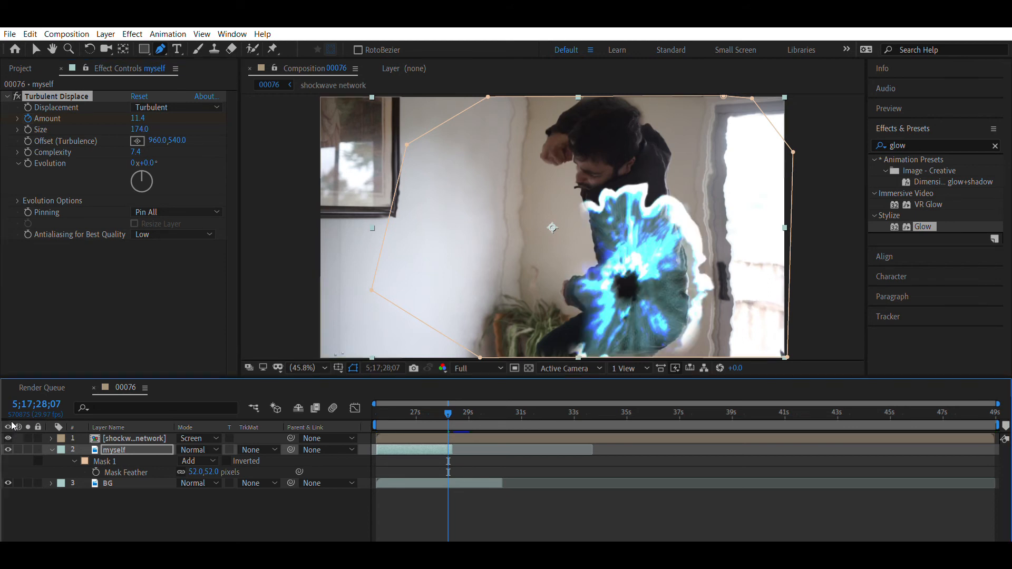
# - Keyframe the Turbulent Displace Amount on the myself layer to 0 at 5;17;28;03, before the shockwave appears
pyautogui.press('pageup')
pyautogui.press('pageup')
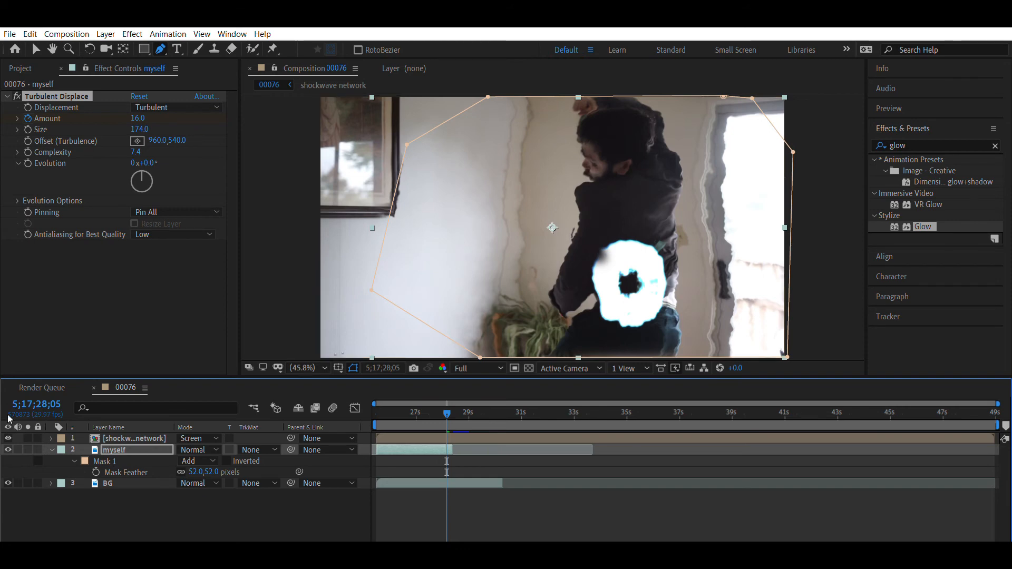
pyautogui.press('pageup')
pyautogui.press('pageup')
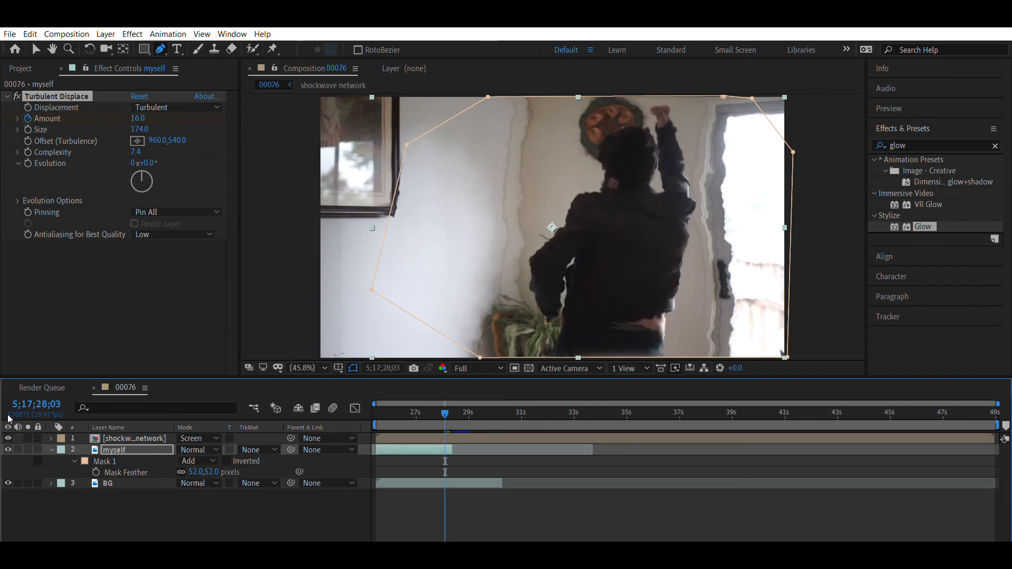
pyautogui.press('pagedown')
pyautogui.press('pagedown')
pyautogui.press('pageup')
pyautogui.press('pageup')
pyautogui.moveTo(146, 111); pyautogui.dragTo(137, 109)
pyautogui.click(141, 111)
pyautogui.write('0')
pyautogui.press('Return')
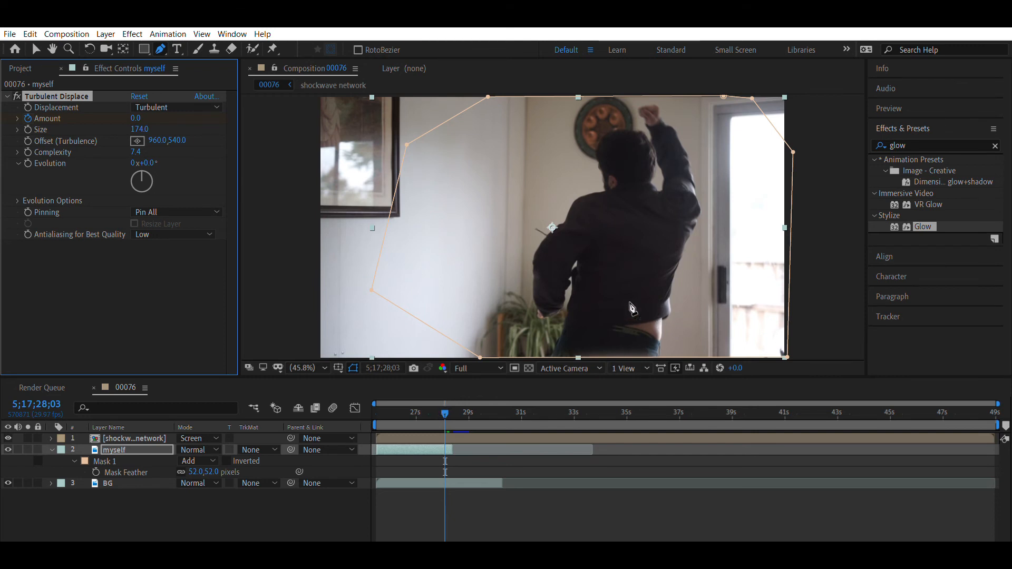
# - Play back the composition several times from around 5;17;27 to examine the actor's distortion and shockwave disappearance
pyautogui.press('v')
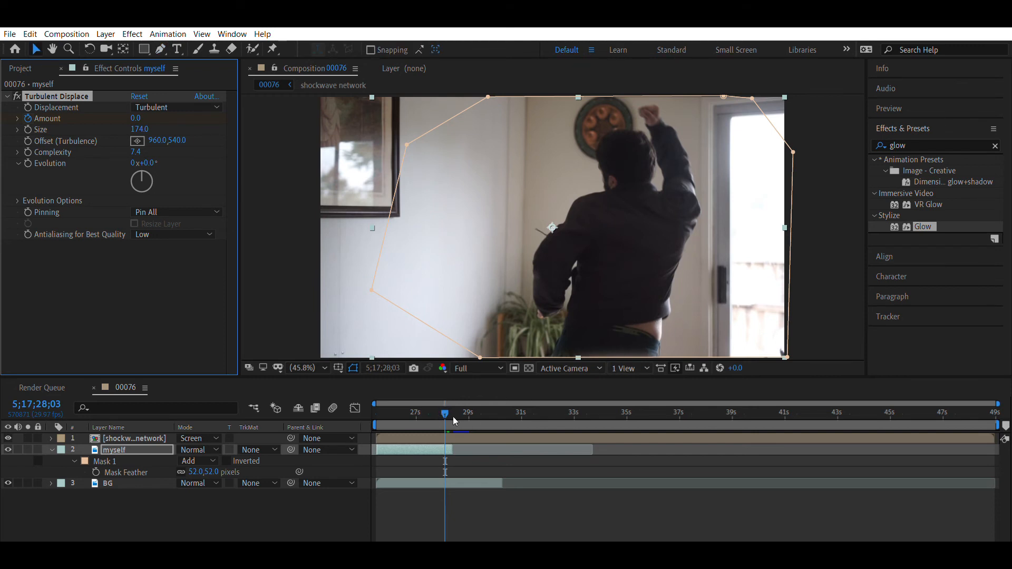
pyautogui.click(409, 400)
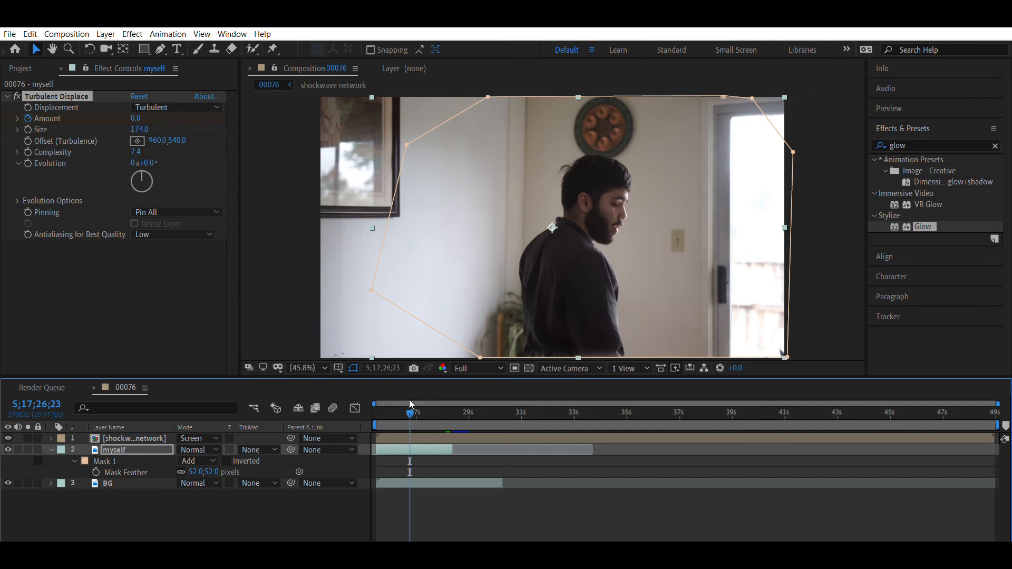
pyautogui.press('space')
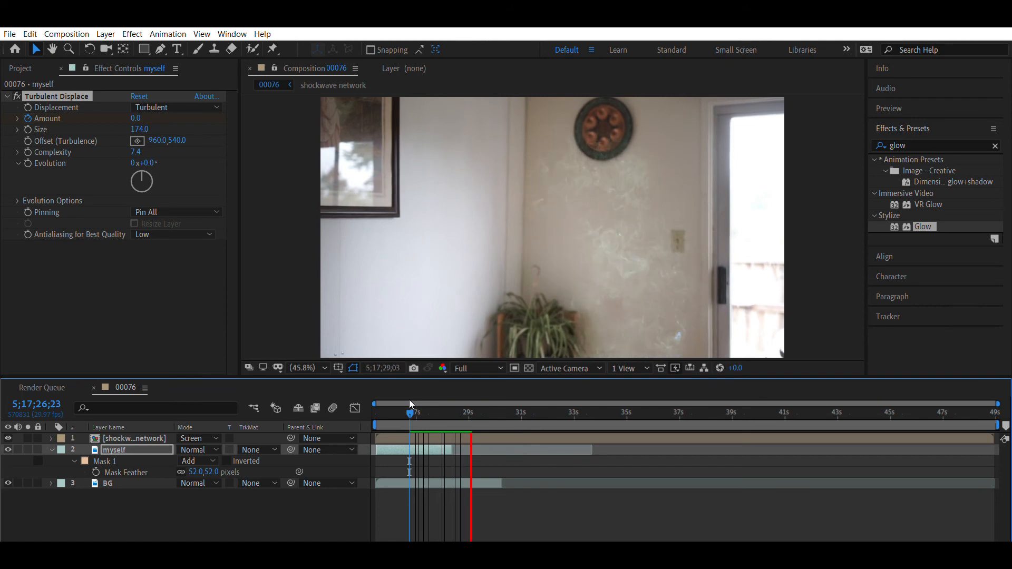
pyautogui.press('space')
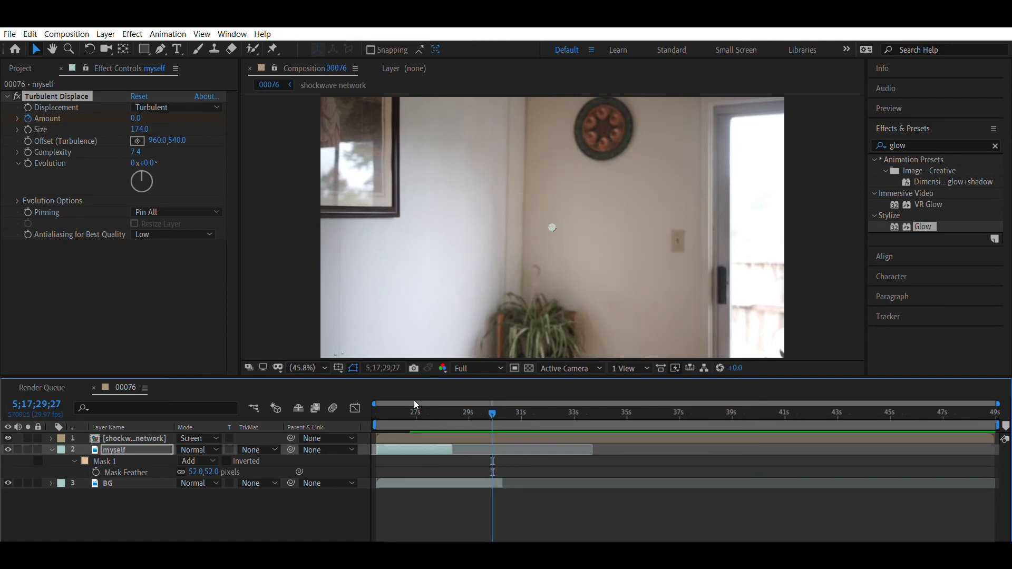
pyautogui.click(415, 404)
pyautogui.press('space')
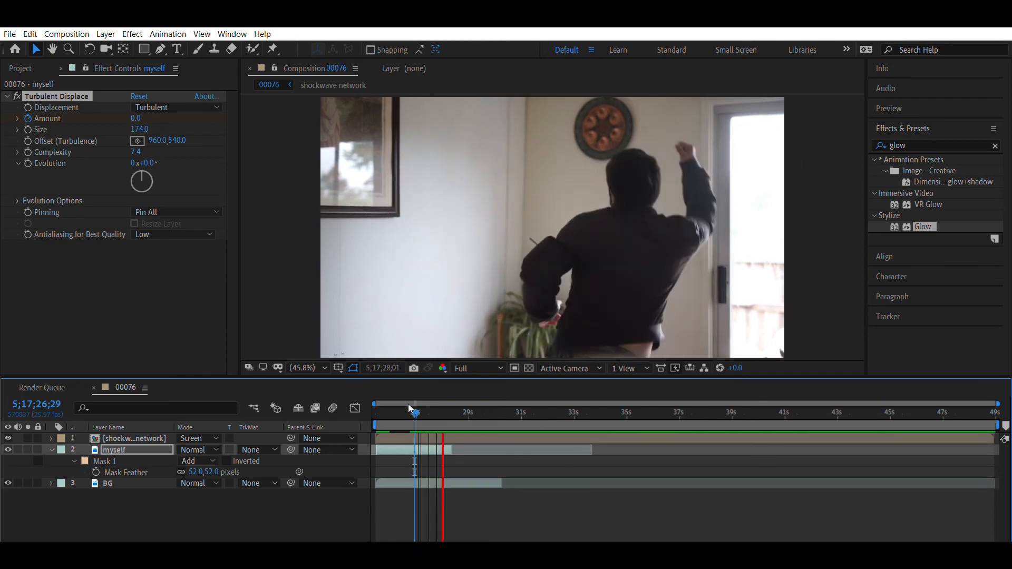
pyautogui.press('space')
pyautogui.click(416, 404)
pyautogui.press('space')
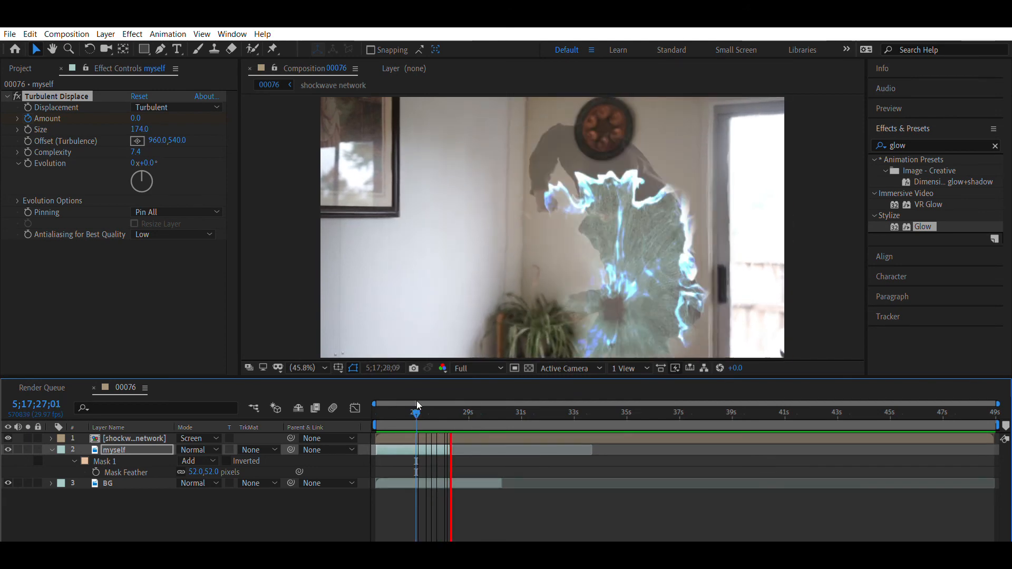
pyautogui.press('space')
pyautogui.click(422, 402)
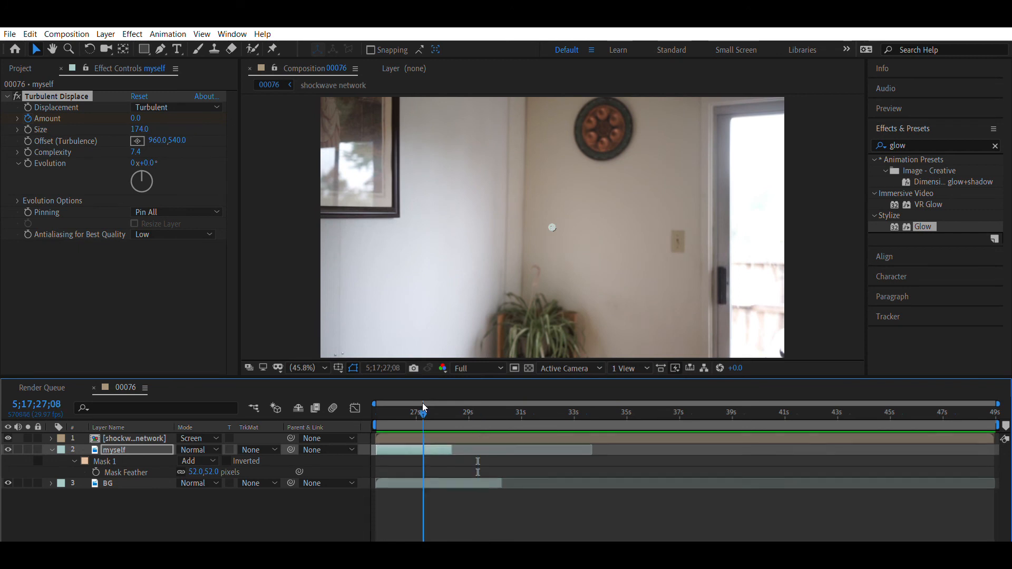
pyautogui.press('space')
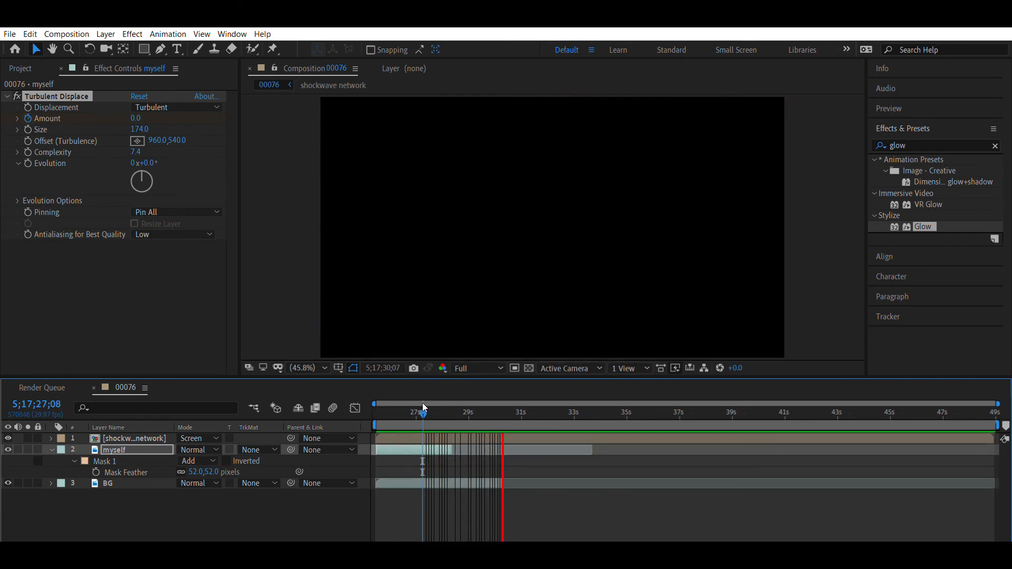
pyautogui.press('space')
pyautogui.moveTo(518, 401); pyautogui.dragTo(457, 416)
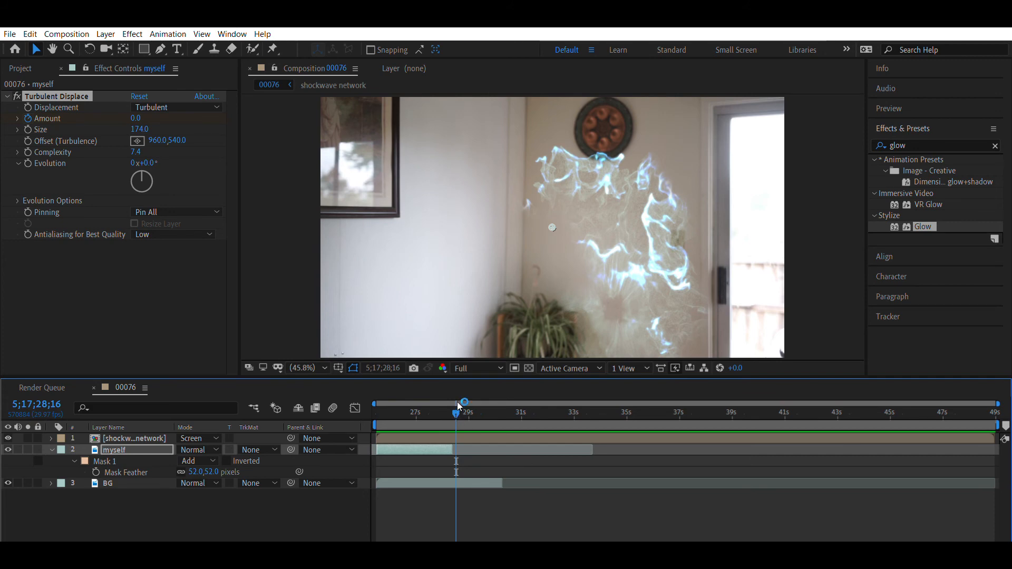
pyautogui.moveTo(457, 403)
pyautogui.mouseDown()
pyautogui.moveTo(468, 403)
pyautogui.moveTo(443, 409)
pyautogui.mouseUp()
pyautogui.press('space')
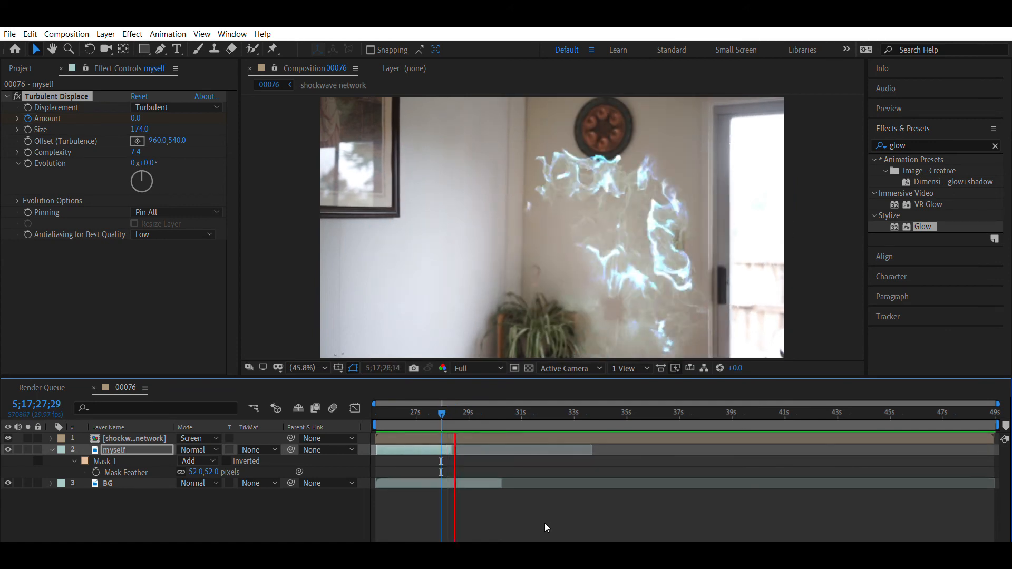
pyautogui.click(420, 400)
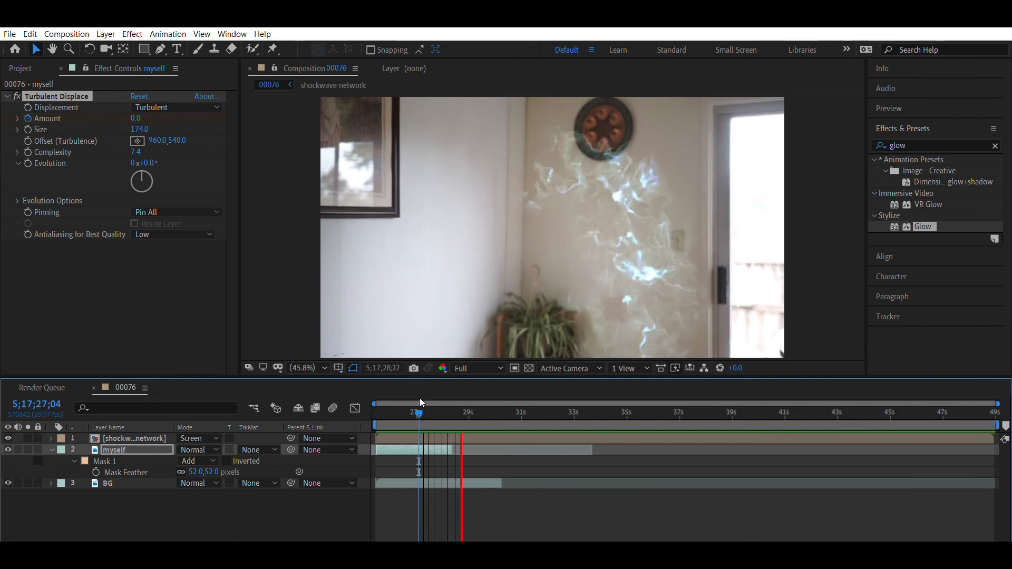
pyautogui.press('space')
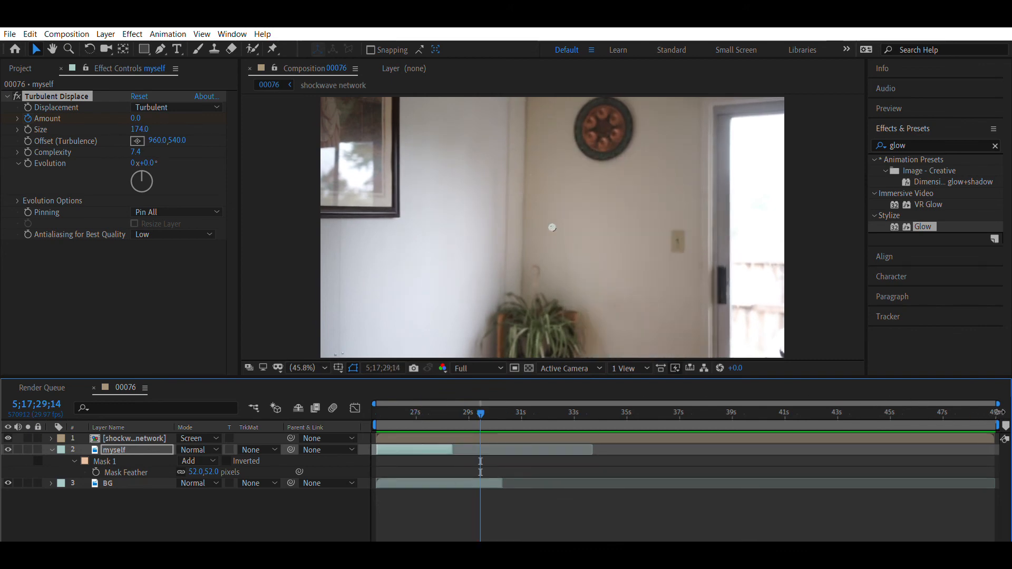
# - Shorten the work area to end where the BG layer ends, and preview the actor's entrance from the start
pyautogui.moveTo(1001, 414); pyautogui.dragTo(509, 454)
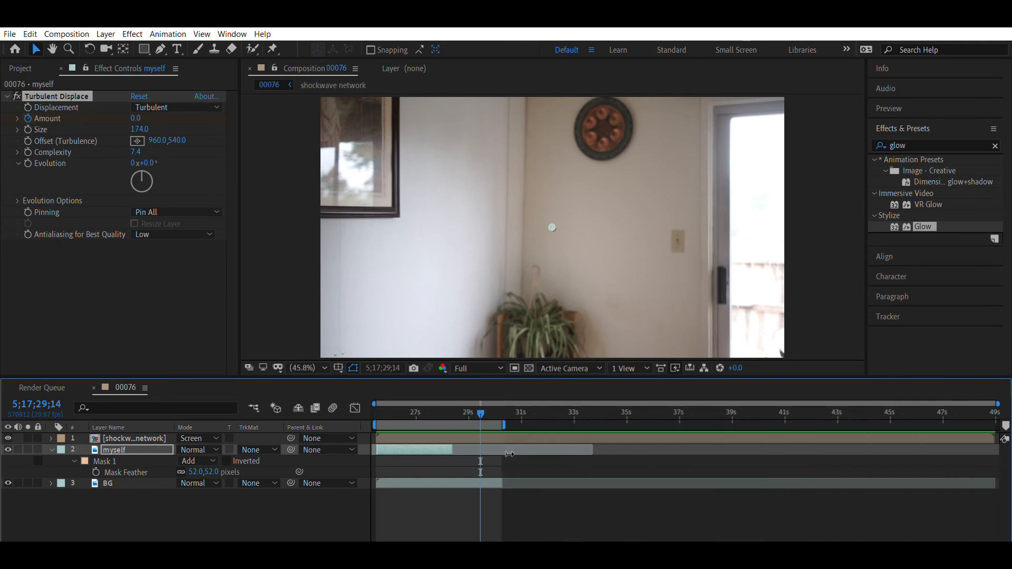
pyautogui.moveTo(481, 404); pyautogui.dragTo(381, 406)
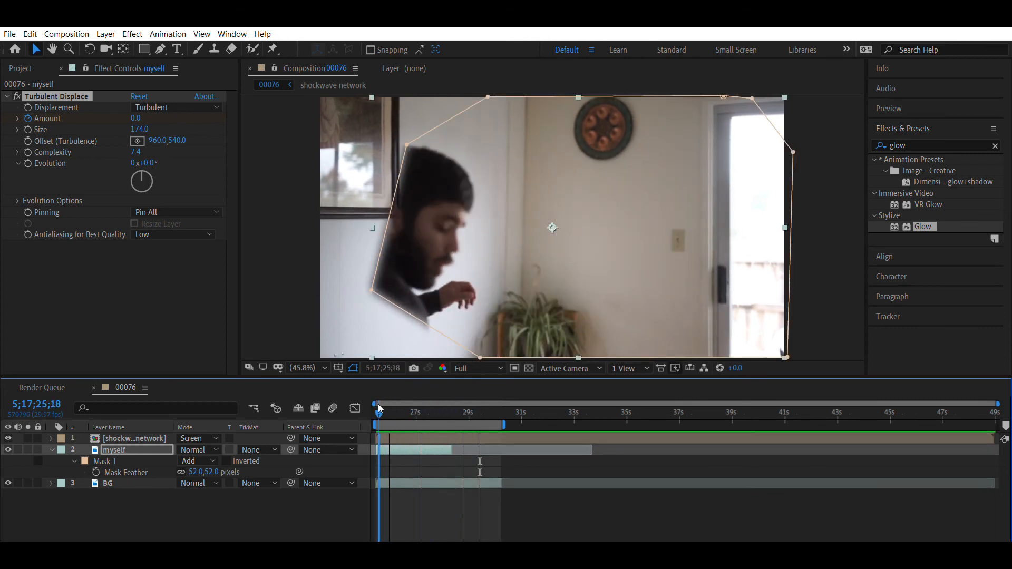
pyautogui.press('space')
pyautogui.press('space')
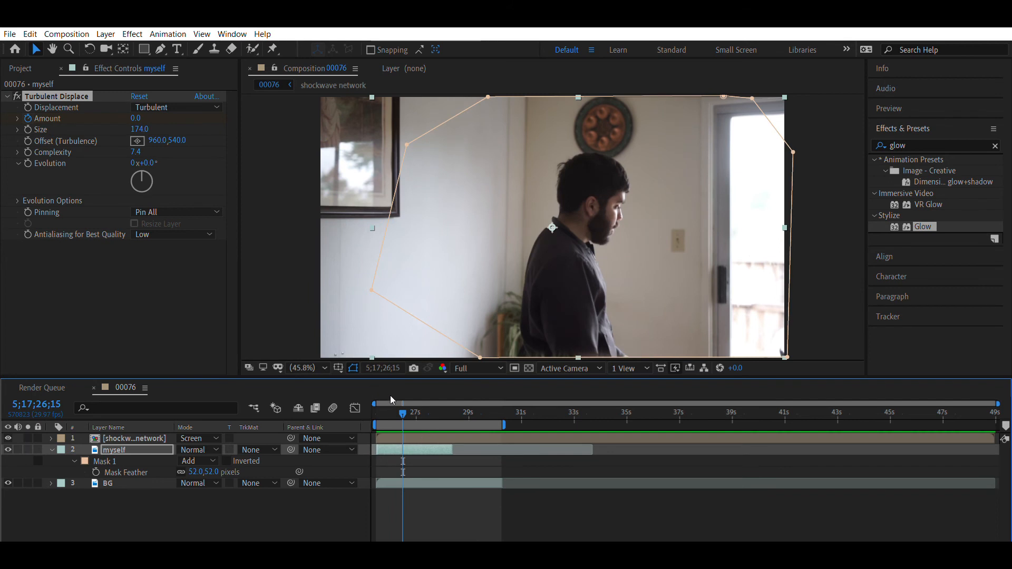
pyautogui.moveTo(404, 401); pyautogui.dragTo(379, 407)
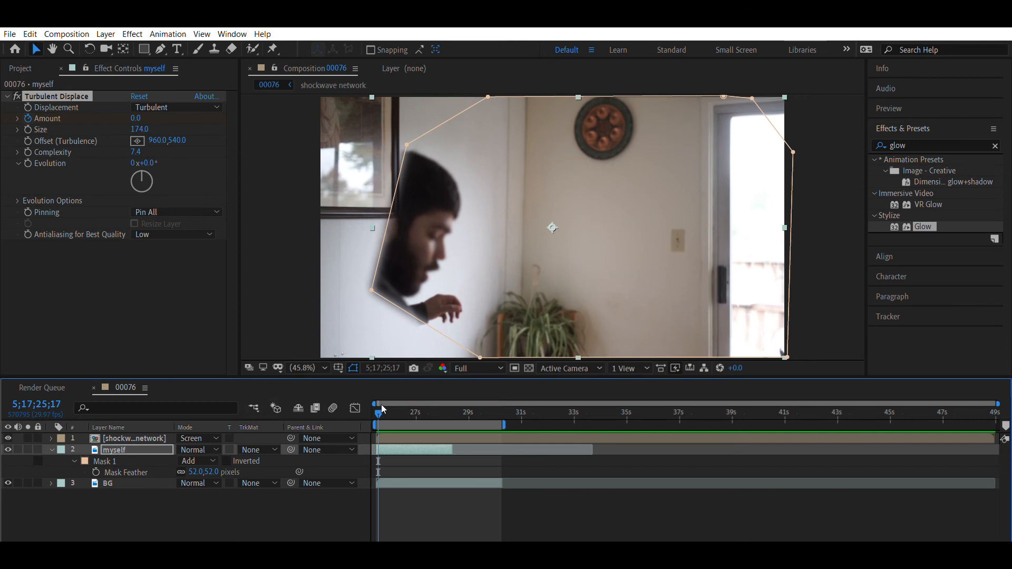
# - Set a Mask Path keyframe for Mask 1 on the myself layer at 5;17;26;06
pyautogui.moveTo(384, 404); pyautogui.dragTo(395, 405)
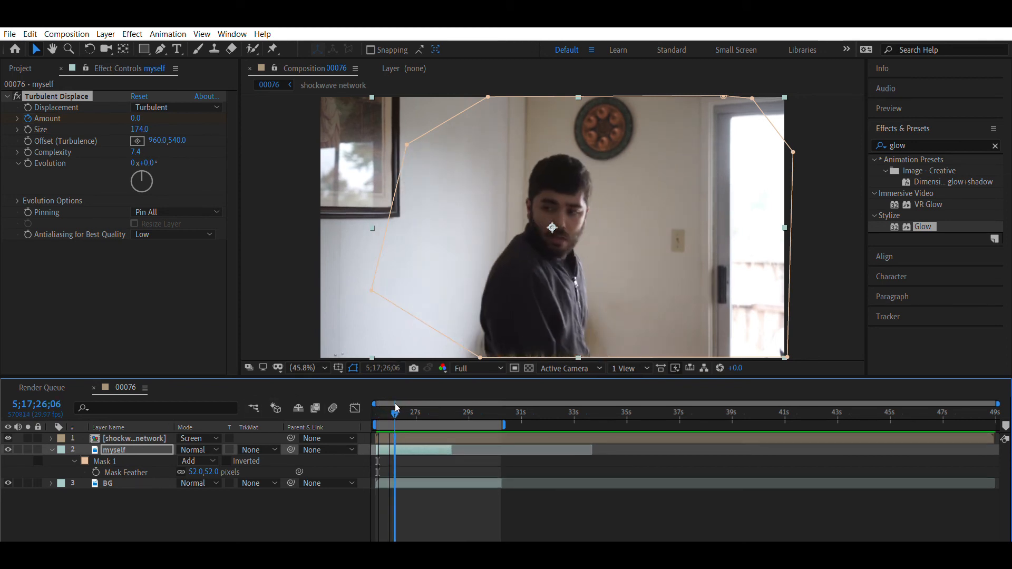
pyautogui.click(74, 461)
pyautogui.click(74, 461)
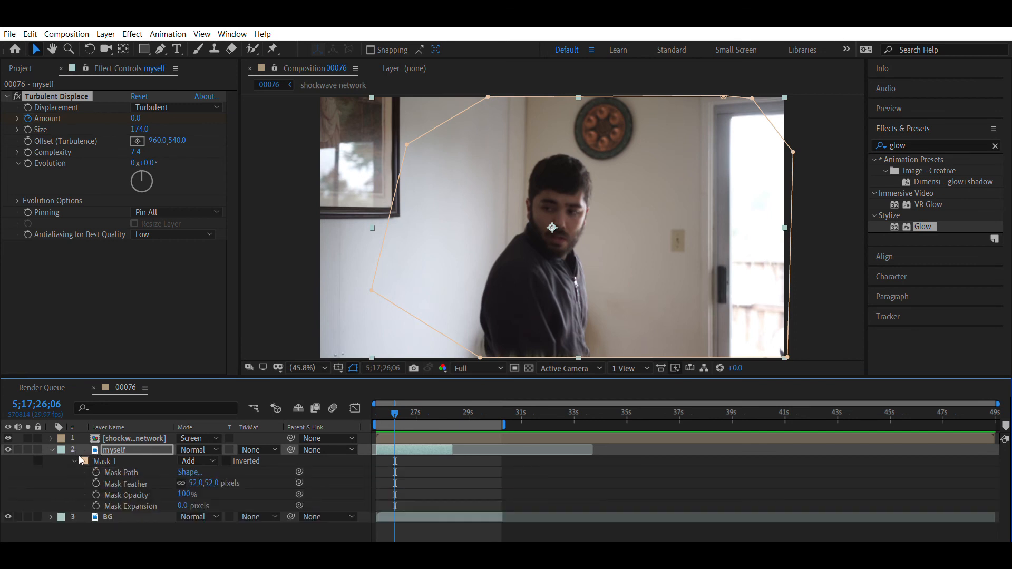
pyautogui.click(99, 462)
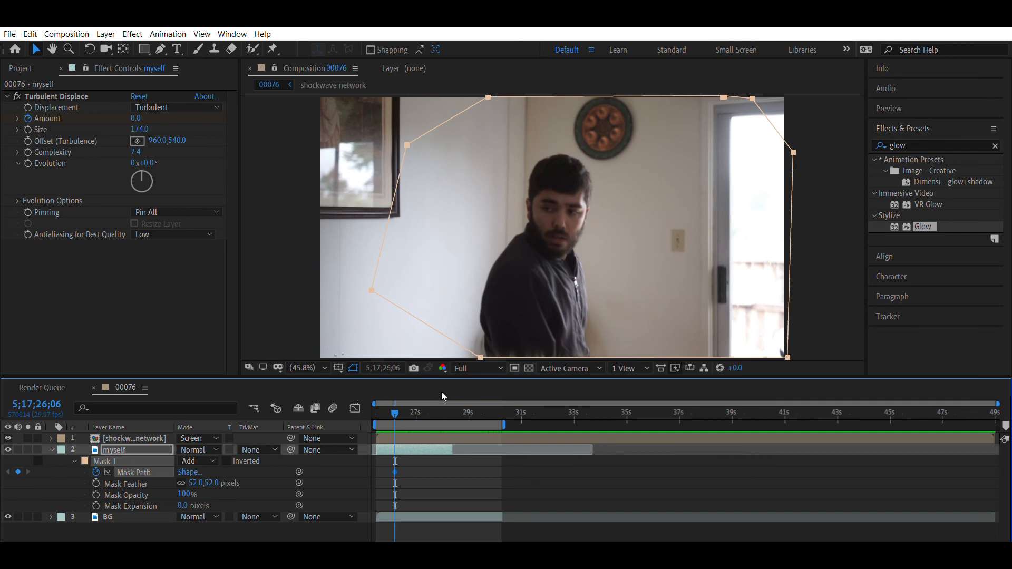
# - Try to reshape Mask 1 at 5;17;25;16 by pulling its left corner points beyond the frame edge to uncover the entering actor
pyautogui.press('pageup')
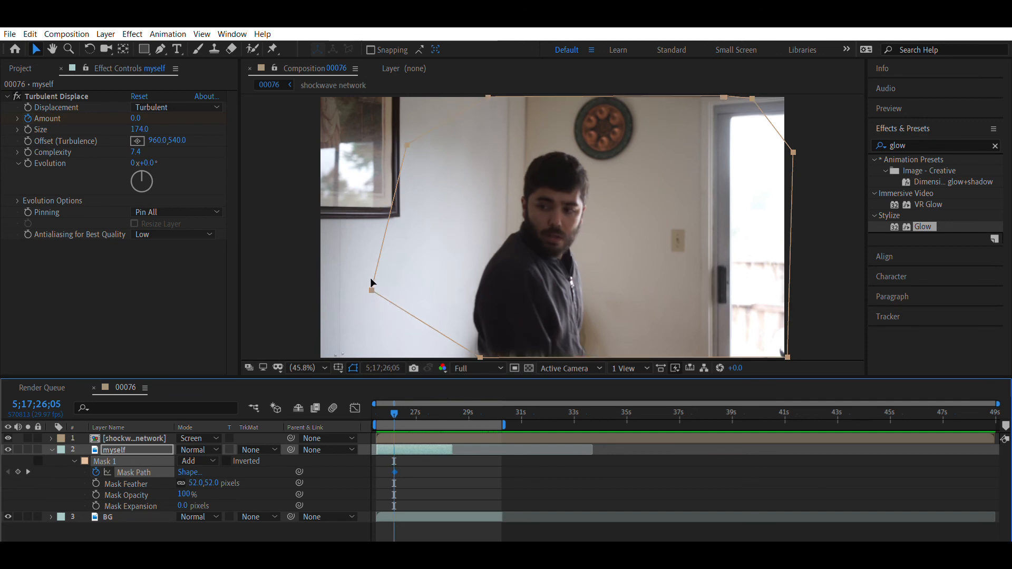
pyautogui.press('pageup')
pyautogui.moveTo(393, 401); pyautogui.dragTo(376, 410)
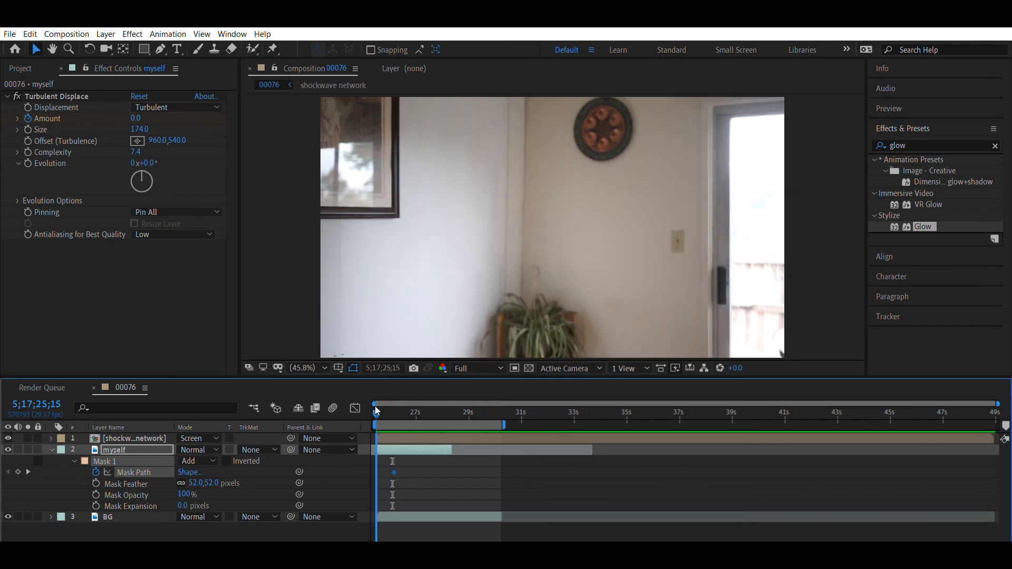
pyautogui.press('pagedown')
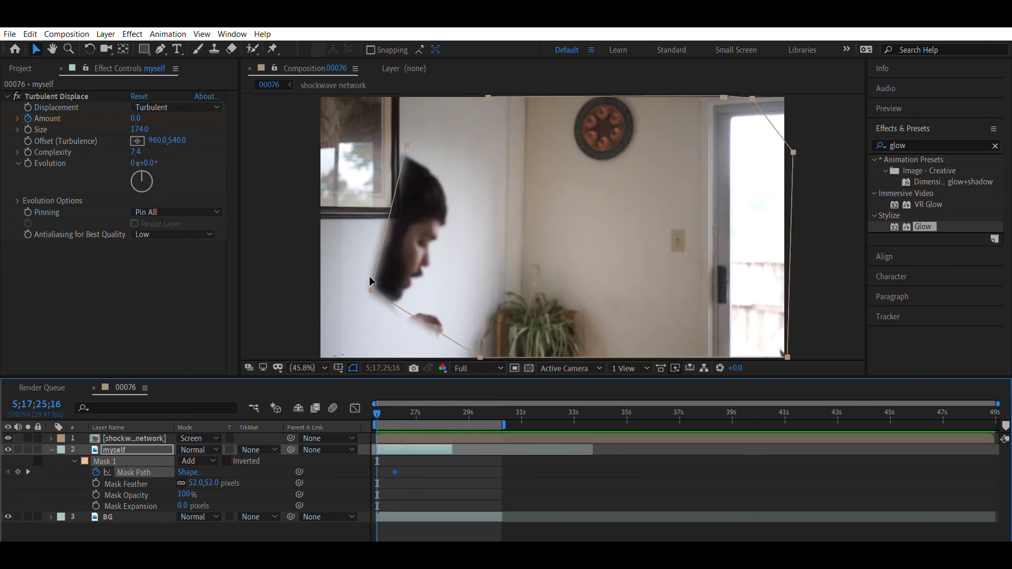
pyautogui.moveTo(369, 279); pyautogui.dragTo(330, 315)
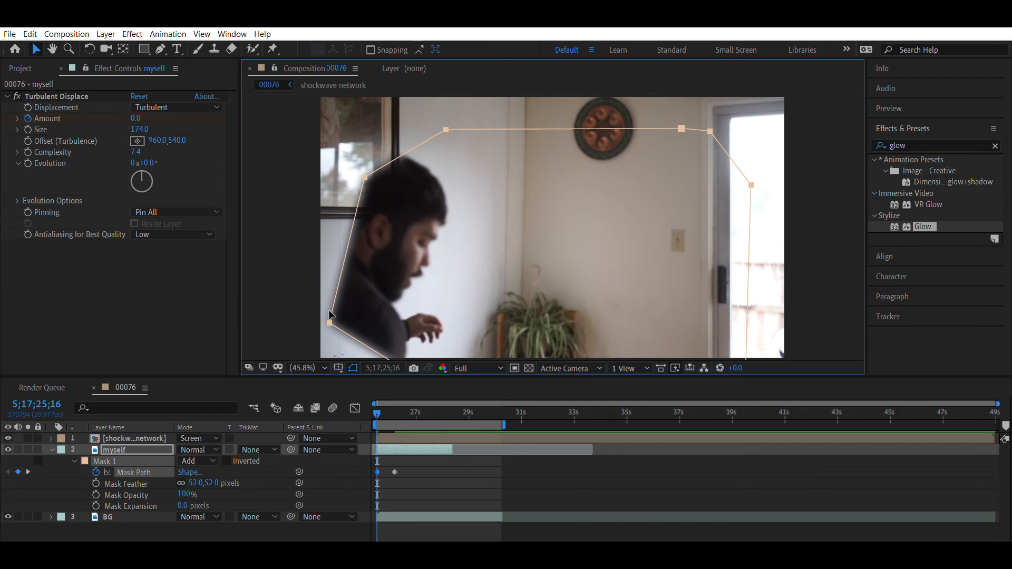
pyautogui.hotkey('ctrl', 'z')
pyautogui.click(143, 449)
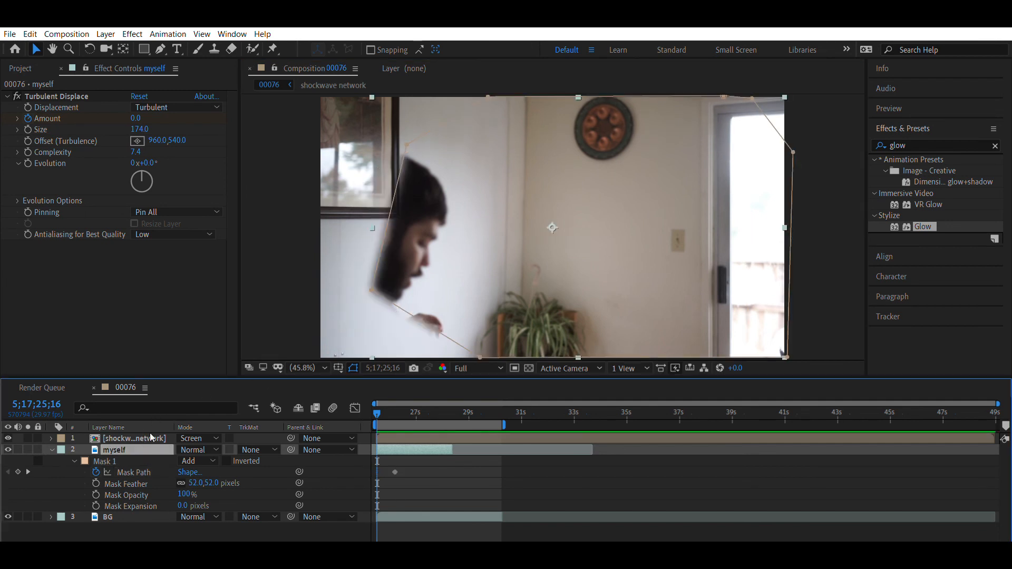
pyautogui.moveTo(371, 283); pyautogui.dragTo(310, 359)
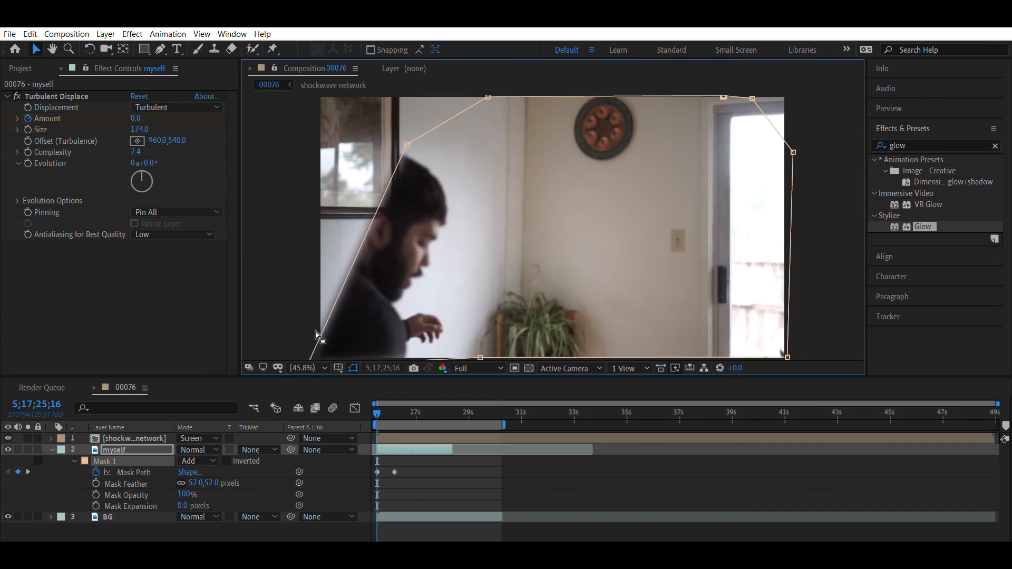
pyautogui.moveTo(407, 145); pyautogui.dragTo(309, 80)
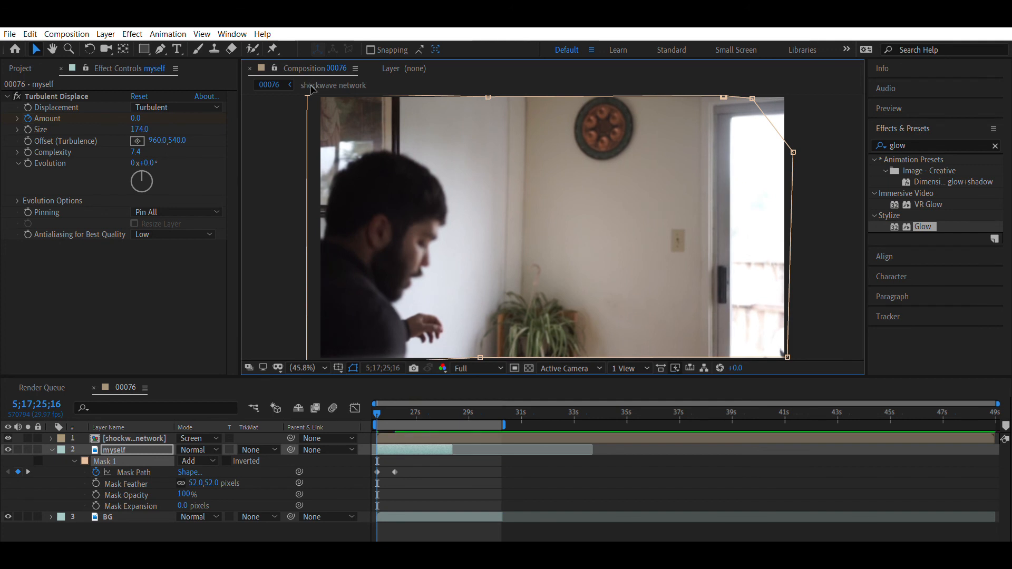
pyautogui.moveTo(480, 356); pyautogui.dragTo(479, 356)
# - Preview the animated mask over the actor's entrance, and undo the mask reshaping at 5;17;25;16
pyautogui.press('space')
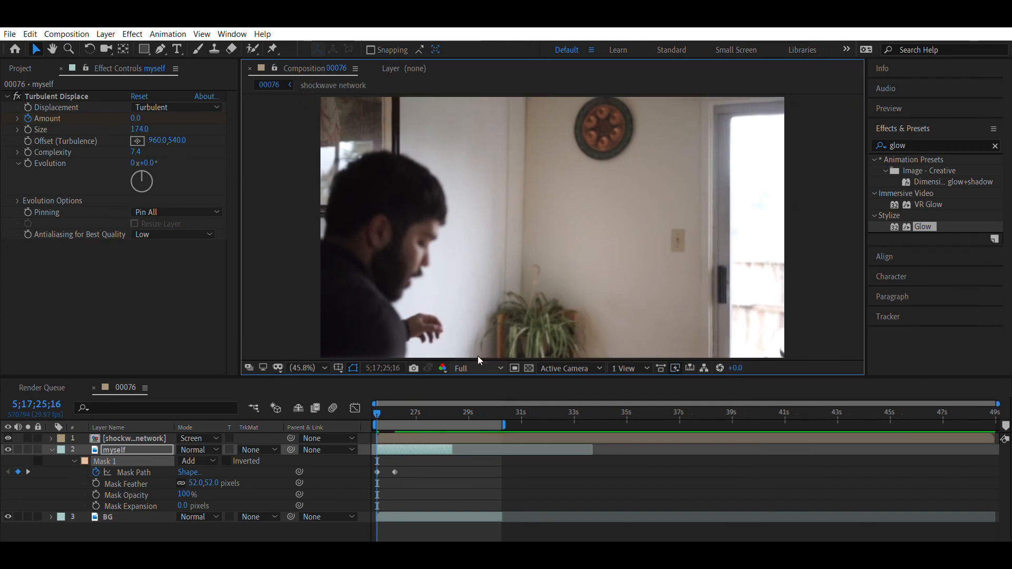
pyautogui.press('space')
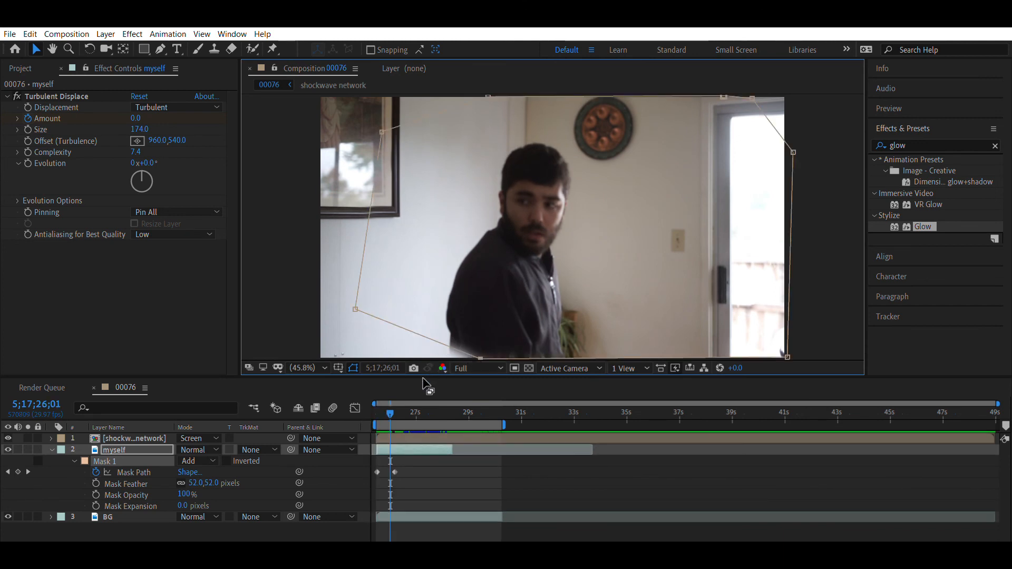
pyautogui.press('Home')
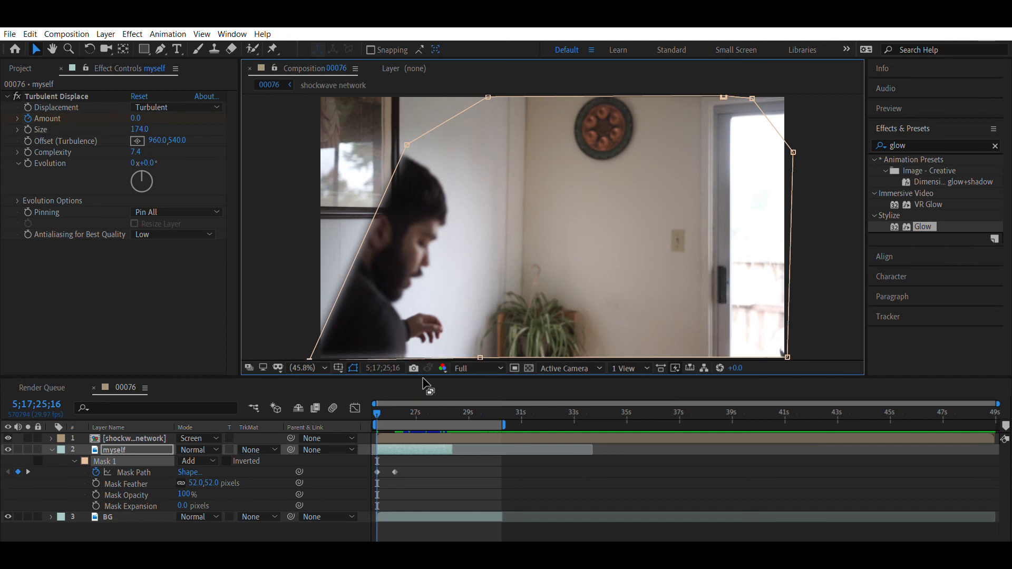
pyautogui.press('Delete')
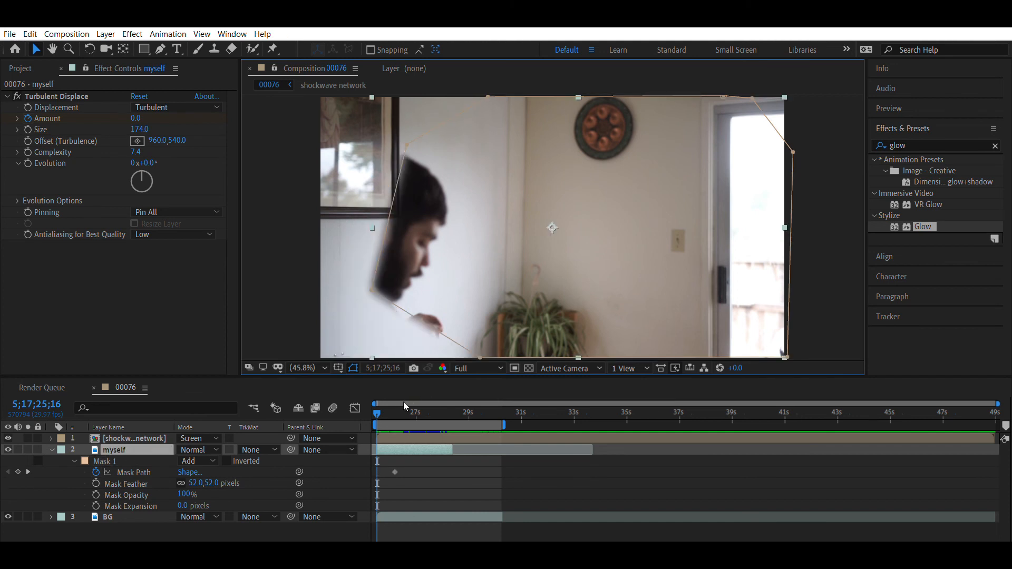
# - At 5;17;25;17, pull the two left corner points of Mask 1 beyond the frame edge to uncover the entering actor
pyautogui.moveTo(379, 404); pyautogui.dragTo(390, 409)
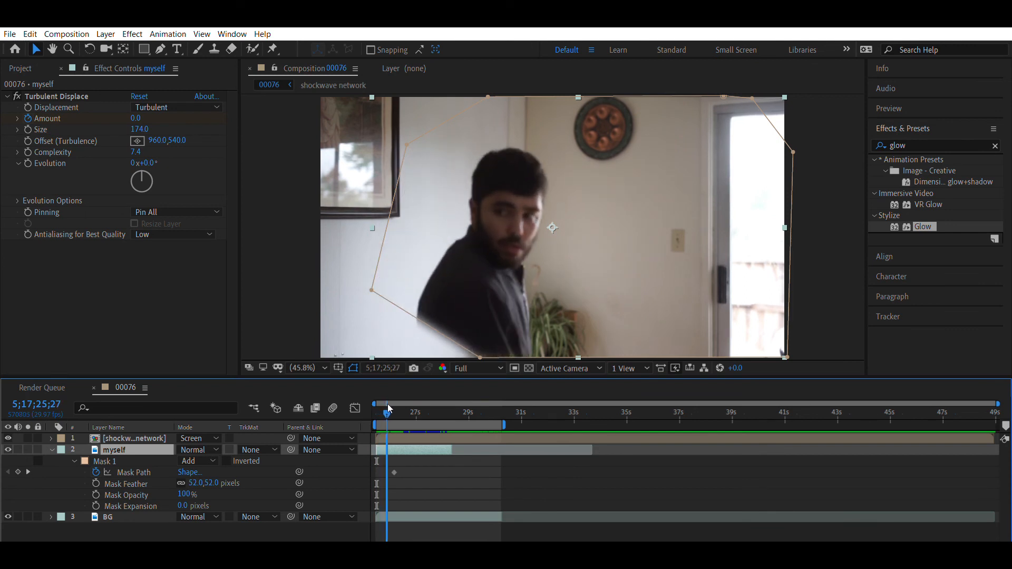
pyautogui.moveTo(389, 409); pyautogui.dragTo(392, 408)
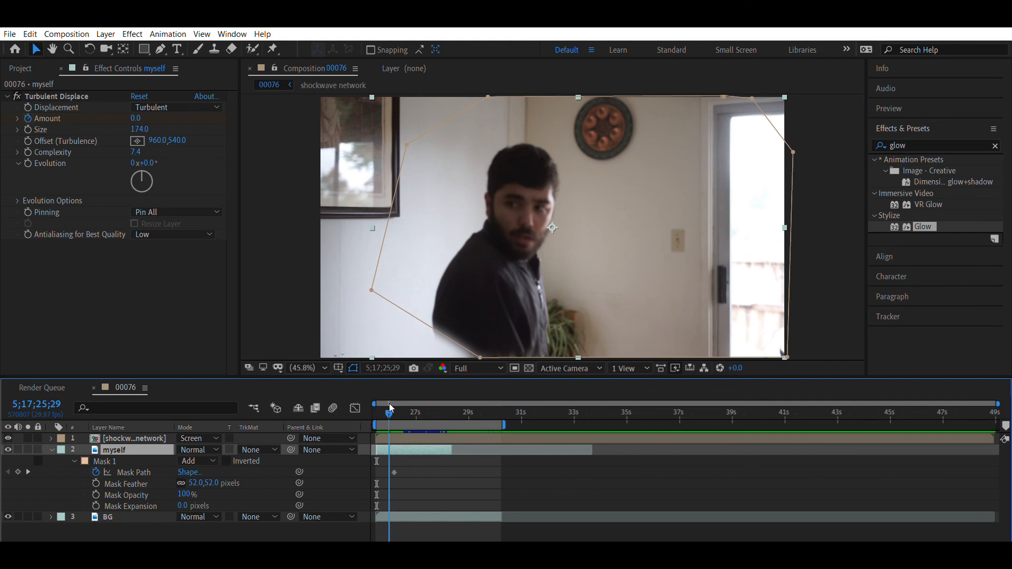
pyautogui.moveTo(390, 404); pyautogui.dragTo(389, 408)
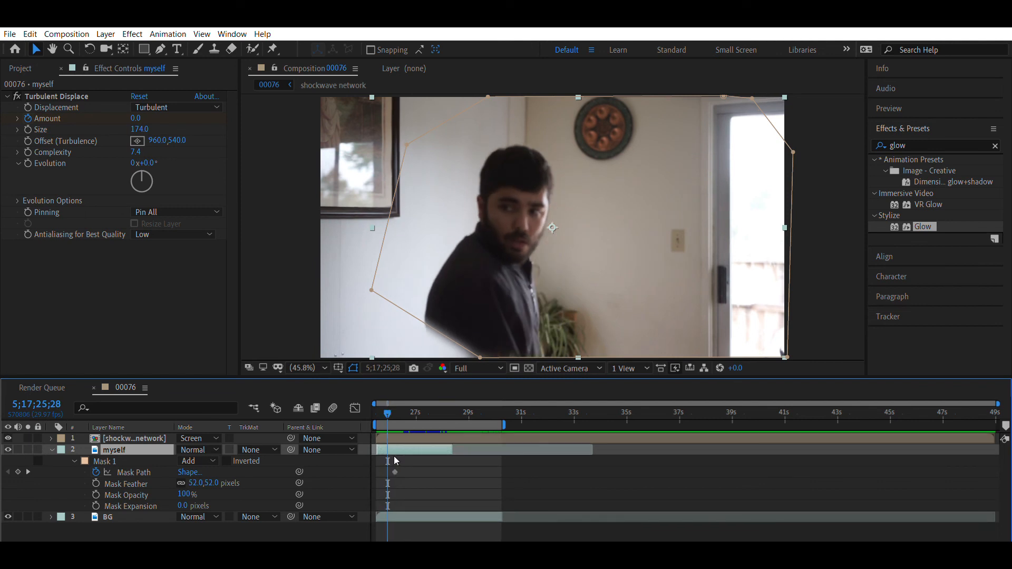
pyautogui.moveTo(388, 412); pyautogui.dragTo(380, 413)
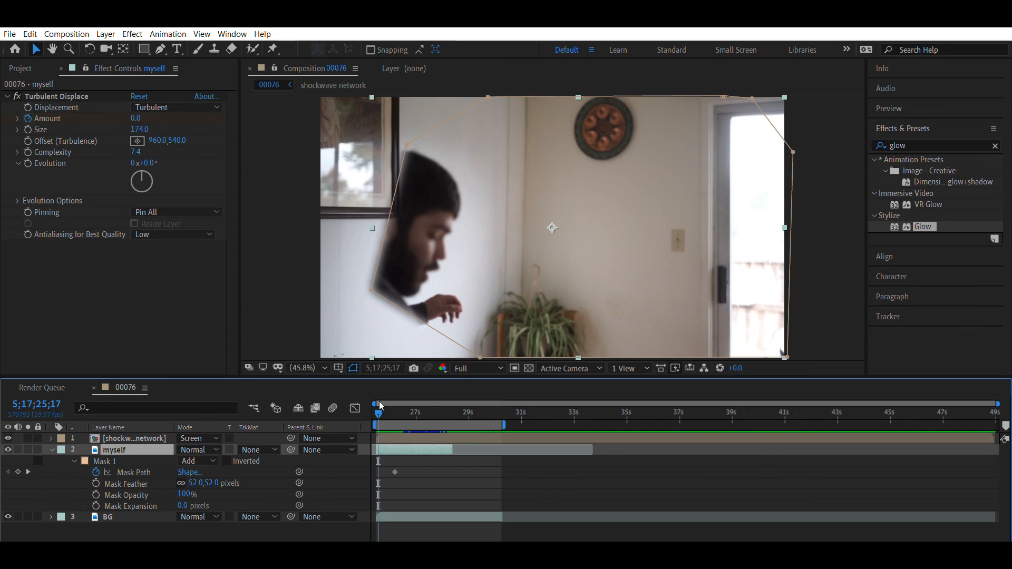
pyautogui.moveTo(372, 290); pyautogui.dragTo(298, 361)
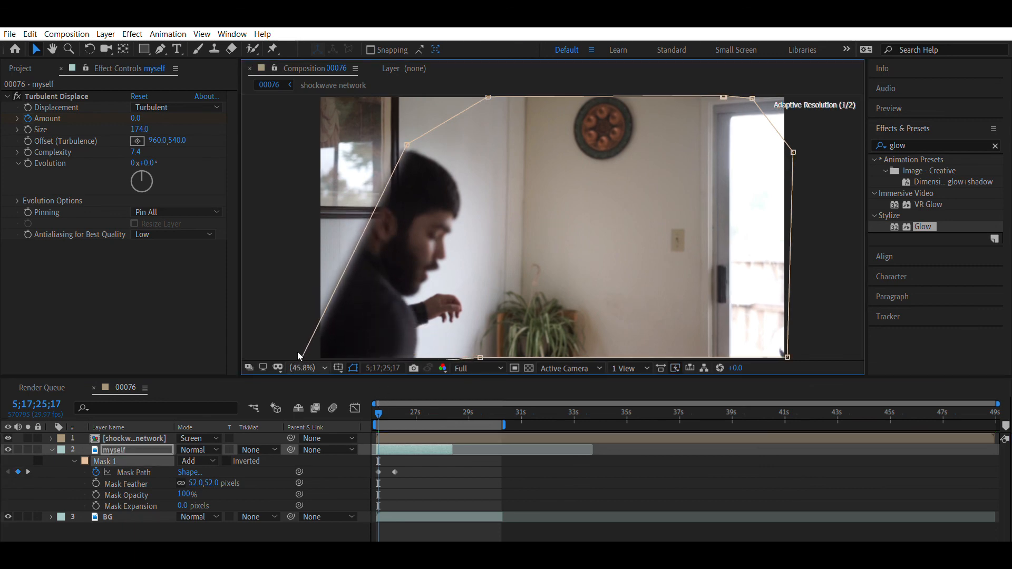
pyautogui.moveTo(407, 144); pyautogui.dragTo(312, 73)
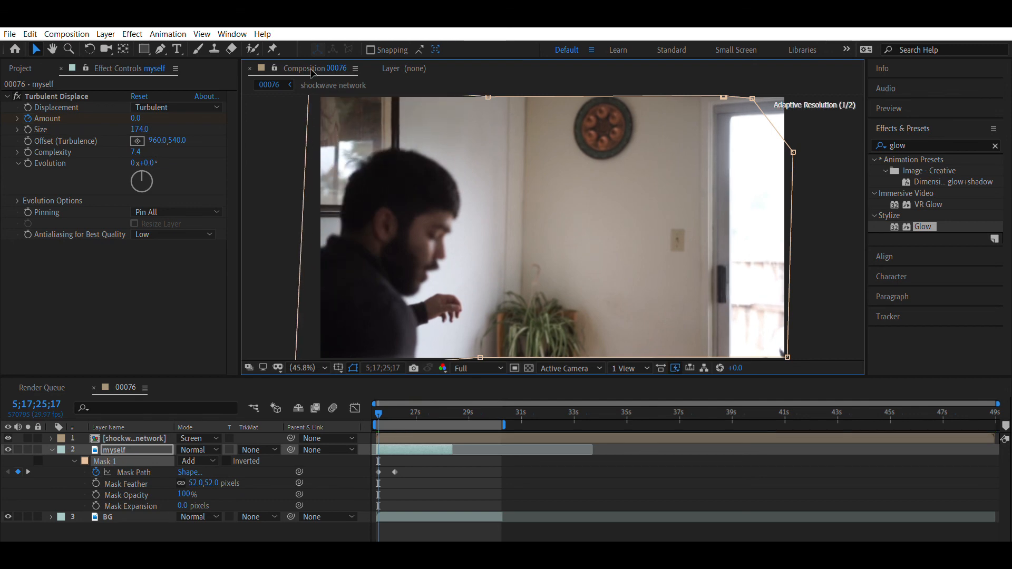
# - Move the new Mask Path keyframe to 5;17;26;00, just before the existing one, and preview the actor's entrance and disappearance
pyautogui.moveTo(379, 471); pyautogui.dragTo(387, 460)
pyautogui.press('space')
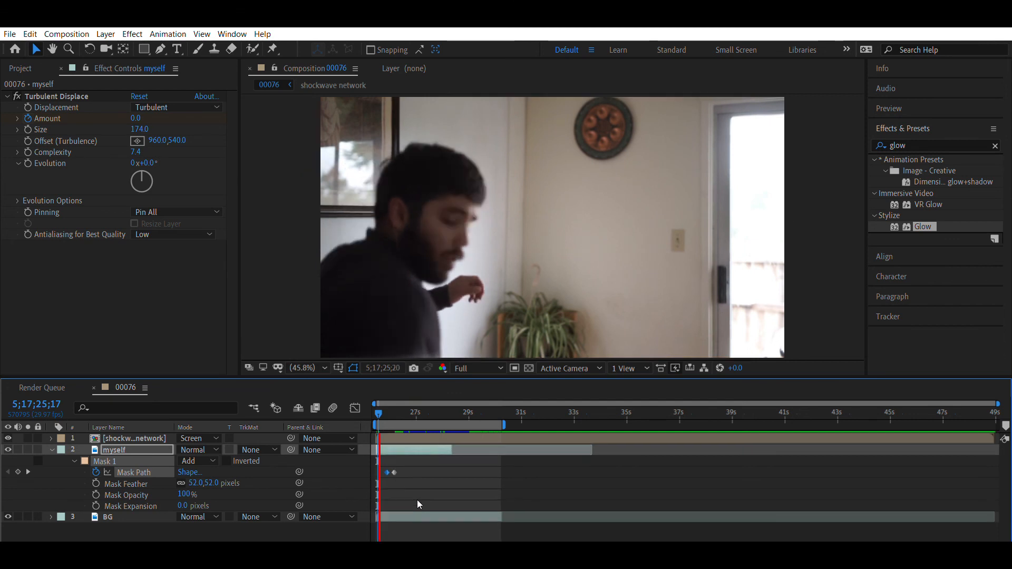
pyautogui.press('space')
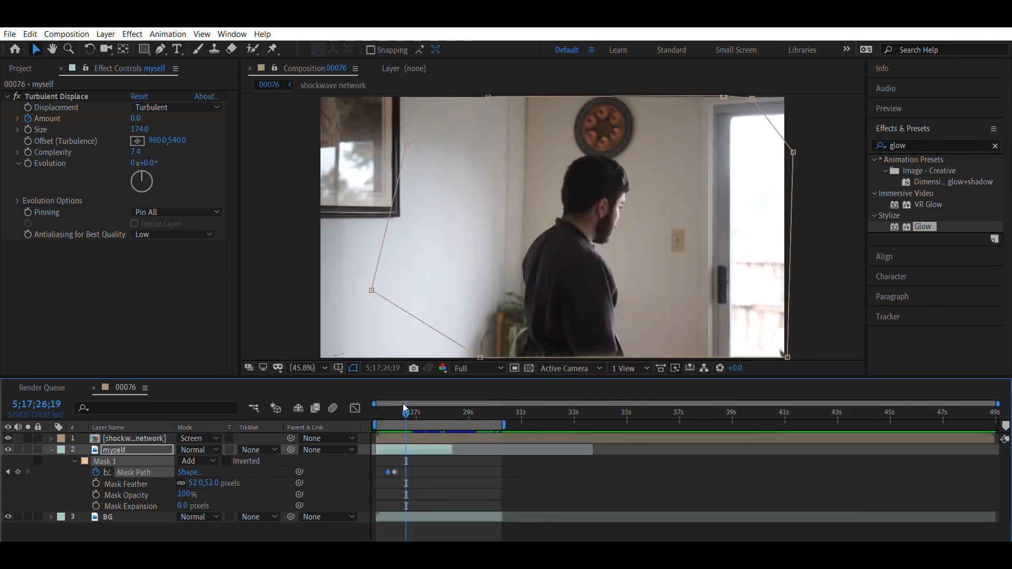
pyautogui.moveTo(402, 401); pyautogui.dragTo(374, 405)
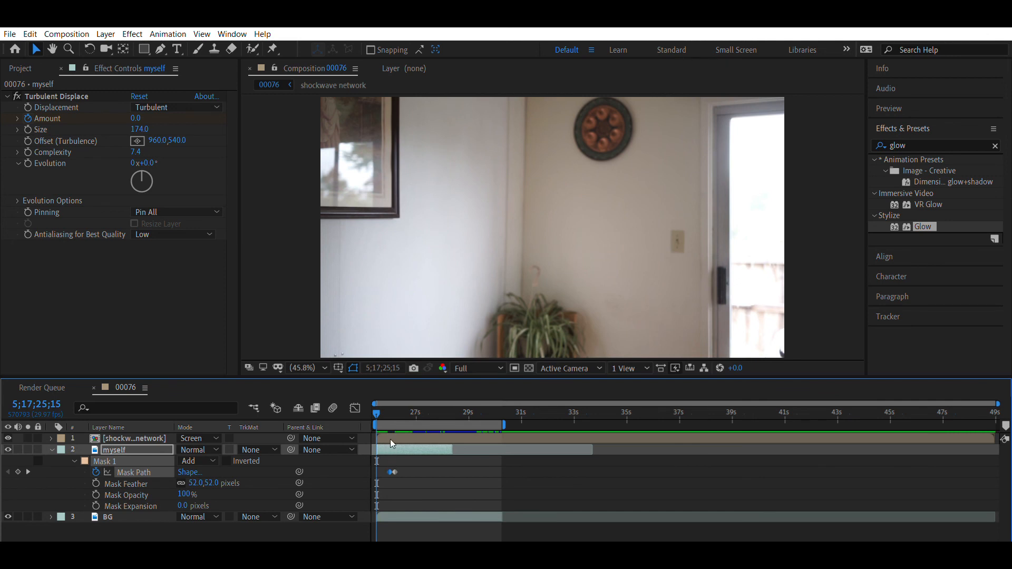
pyautogui.press('space')
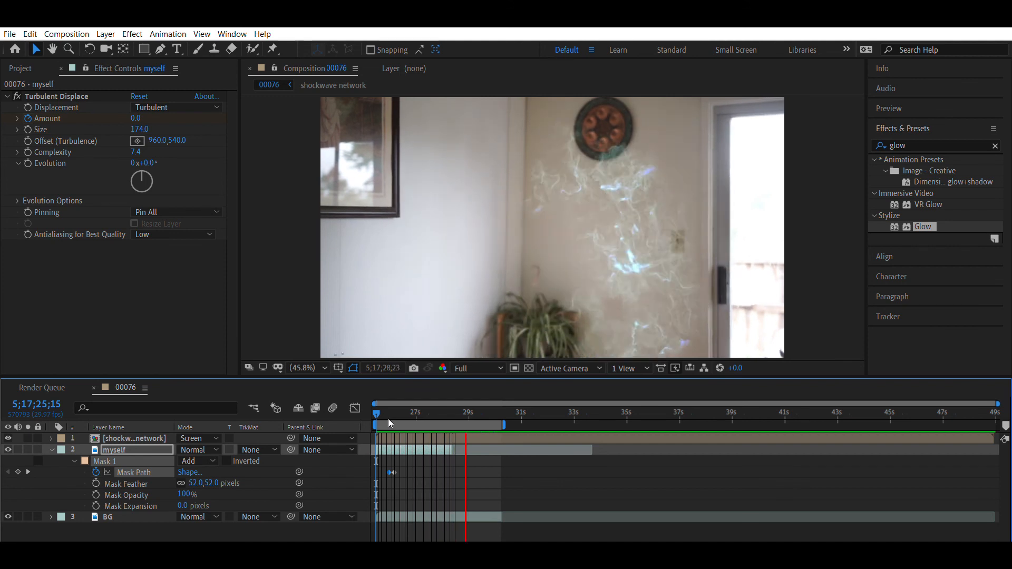
pyautogui.press('space')
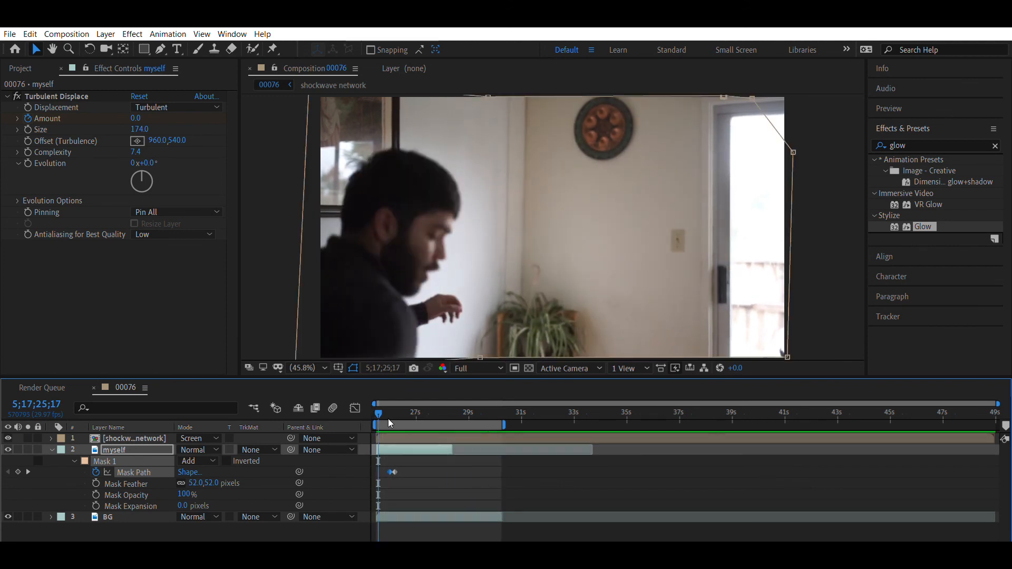
pyautogui.press('space')
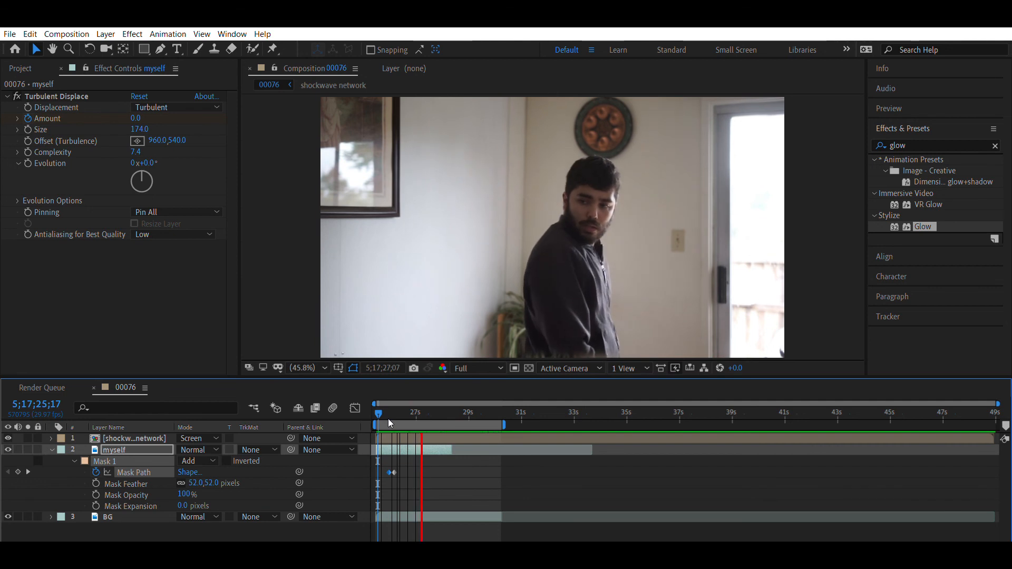
pyautogui.press('space')
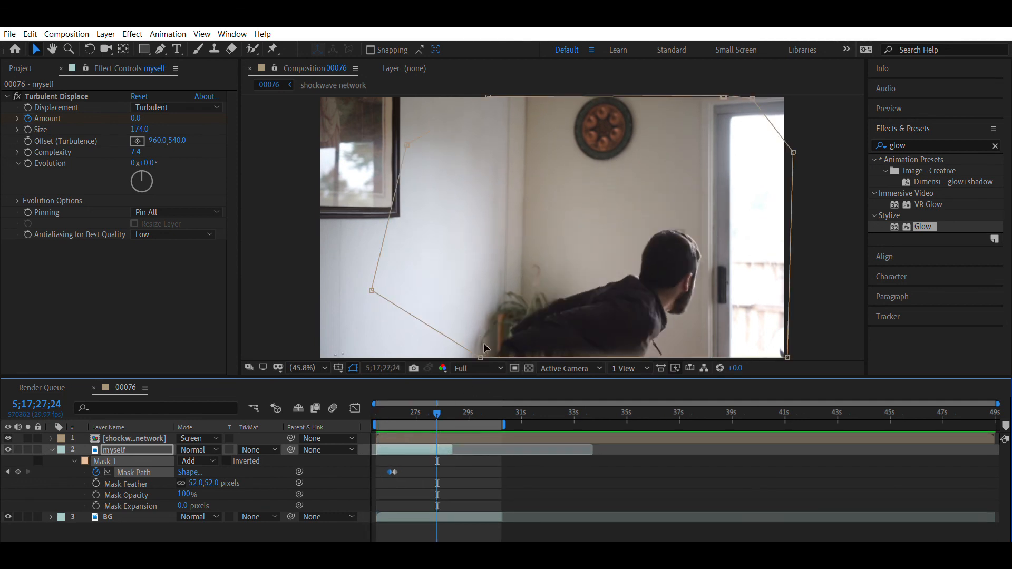
# - At 5;17;27;24, pull both lower corner points of Mask 1 slightly below the frame edge and preview the composition from the start
pyautogui.moveTo(482, 350); pyautogui.dragTo(475, 362)
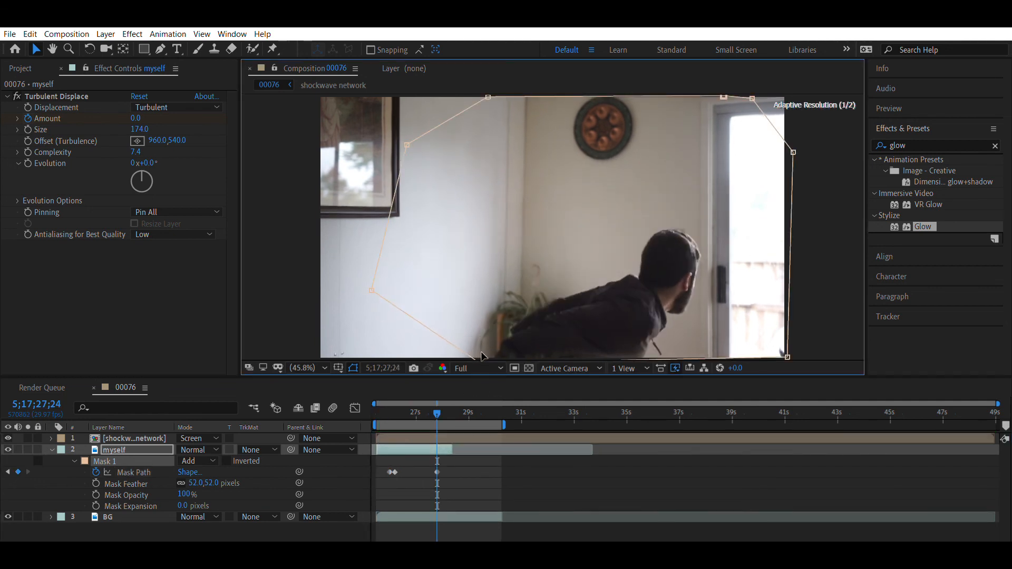
pyautogui.moveTo(788, 358); pyautogui.dragTo(790, 362)
pyautogui.click(372, 410)
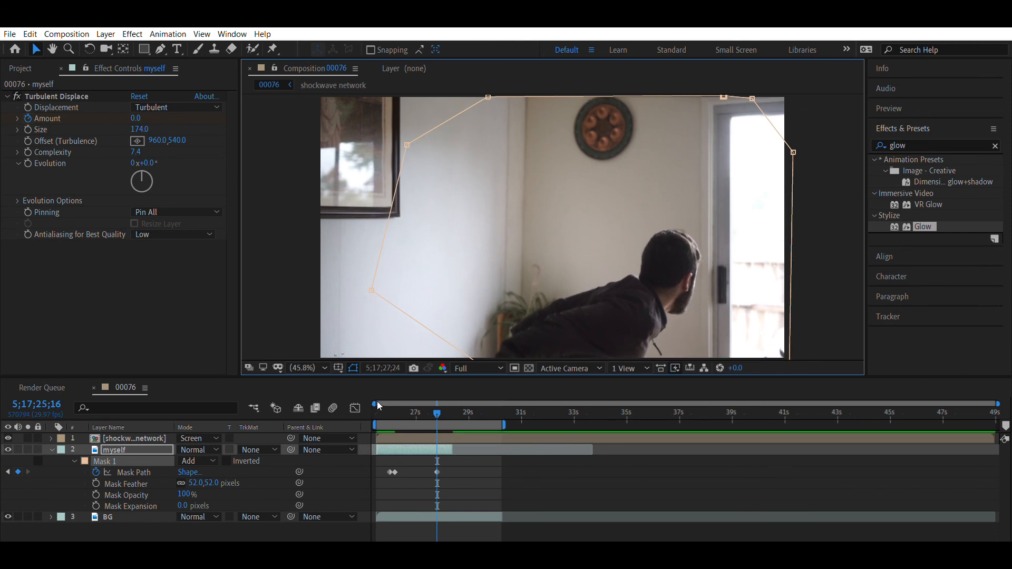
pyautogui.press('space')
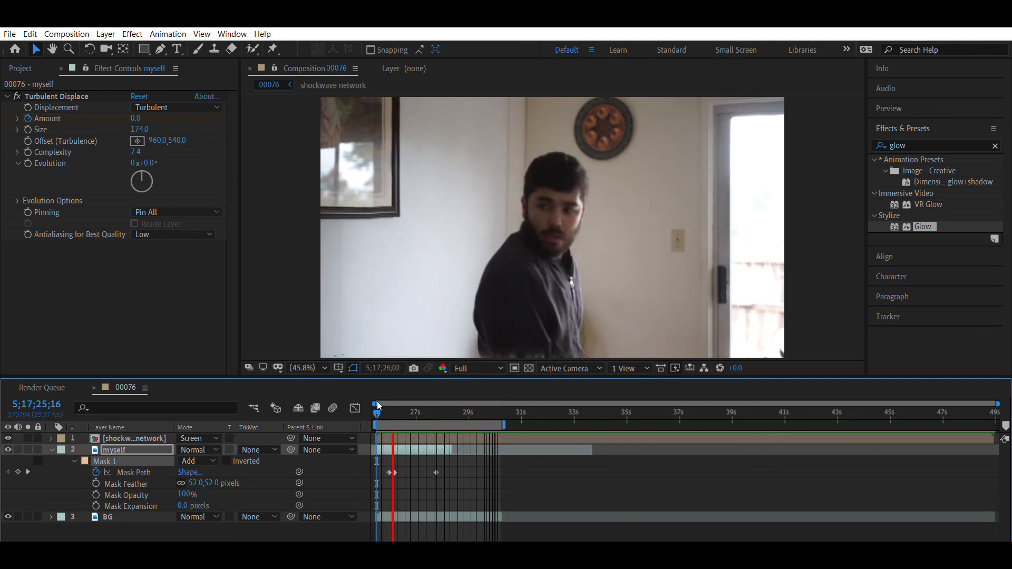
pyautogui.press('space')
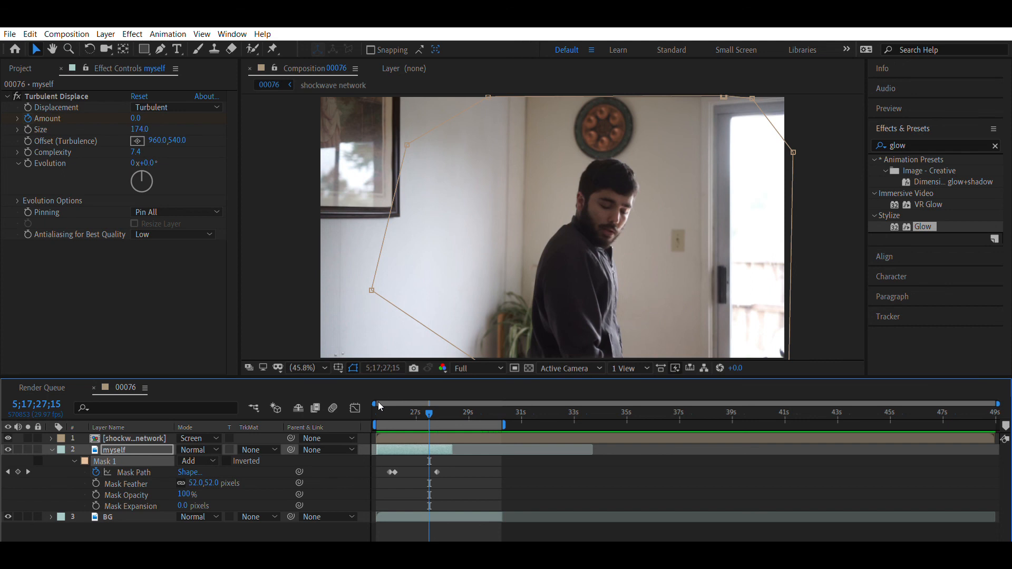
pyautogui.moveTo(428, 403); pyautogui.dragTo(394, 411)
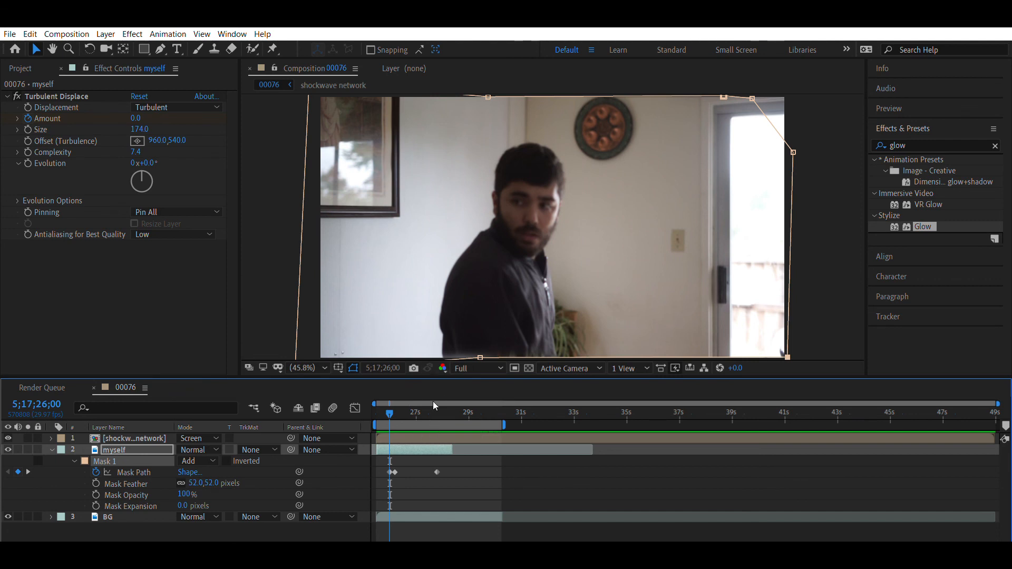
# - Add composition 00076 to the render queue and set its output format to QuickTime
pyautogui.click(7, 35)
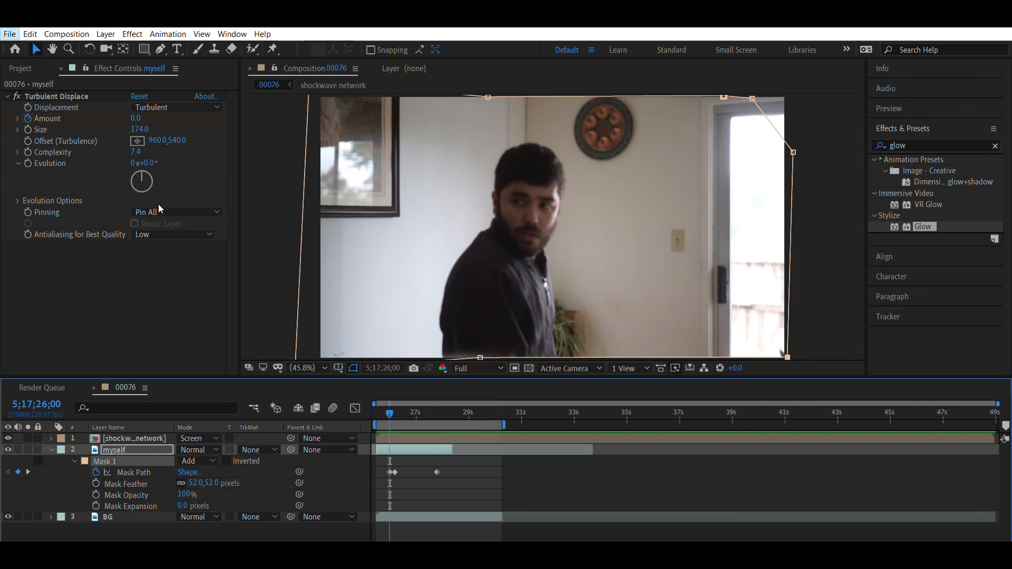
pyautogui.click(211, 223)
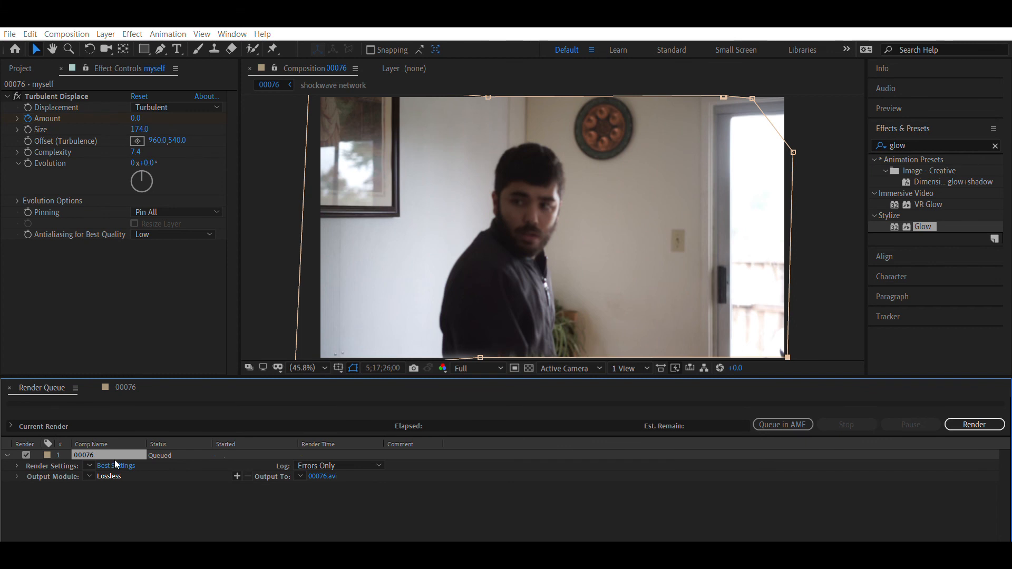
pyautogui.click(115, 462)
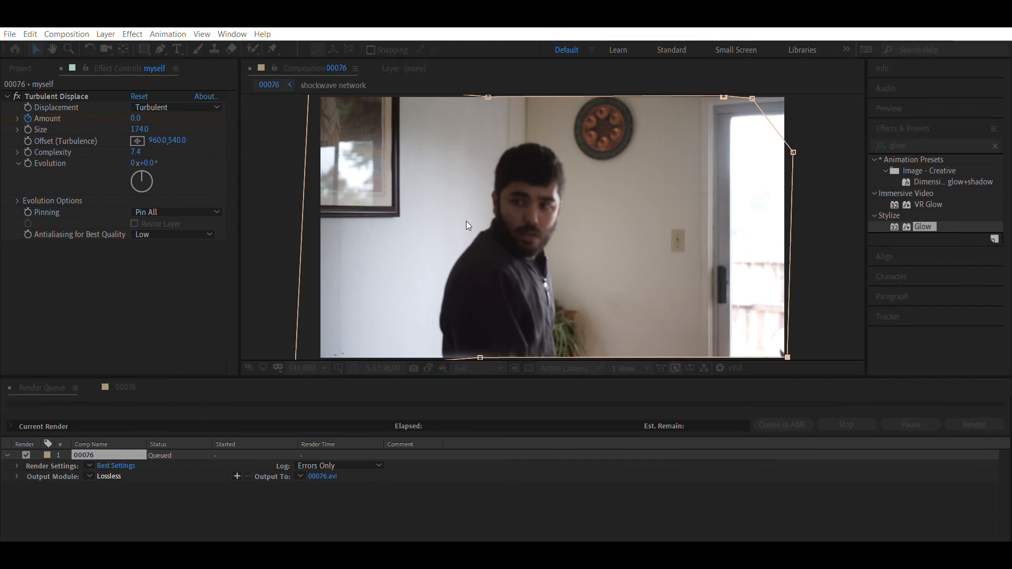
pyautogui.click(612, 479)
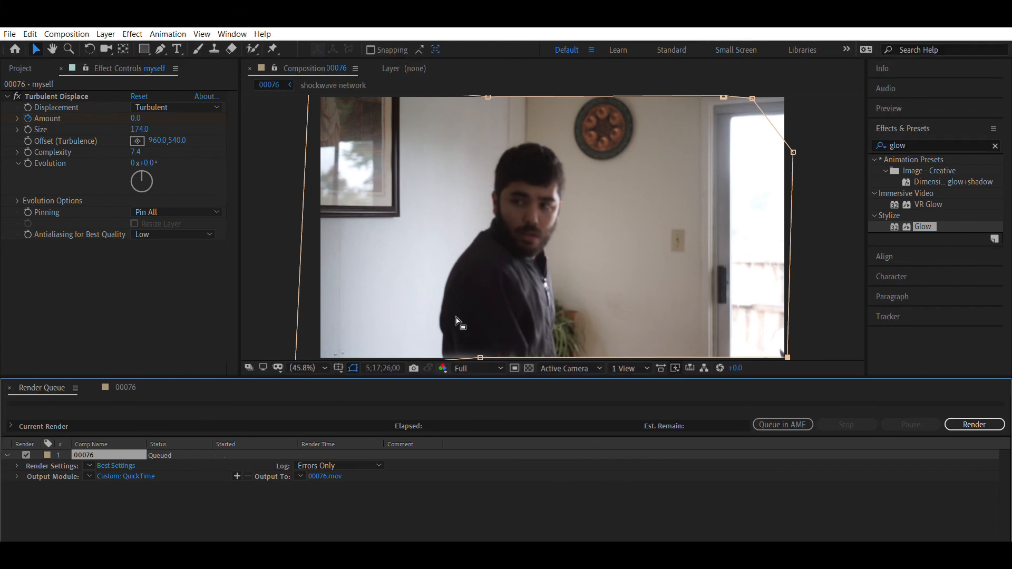
# - Set the render's output file to teleport.mov and start rendering
pyautogui.click(124, 466)
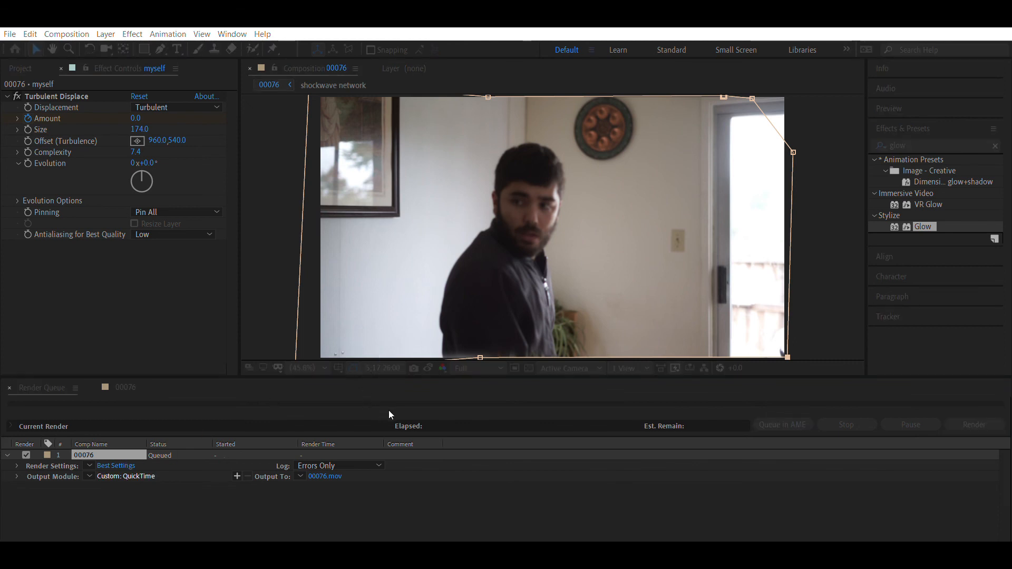
pyautogui.click(615, 489)
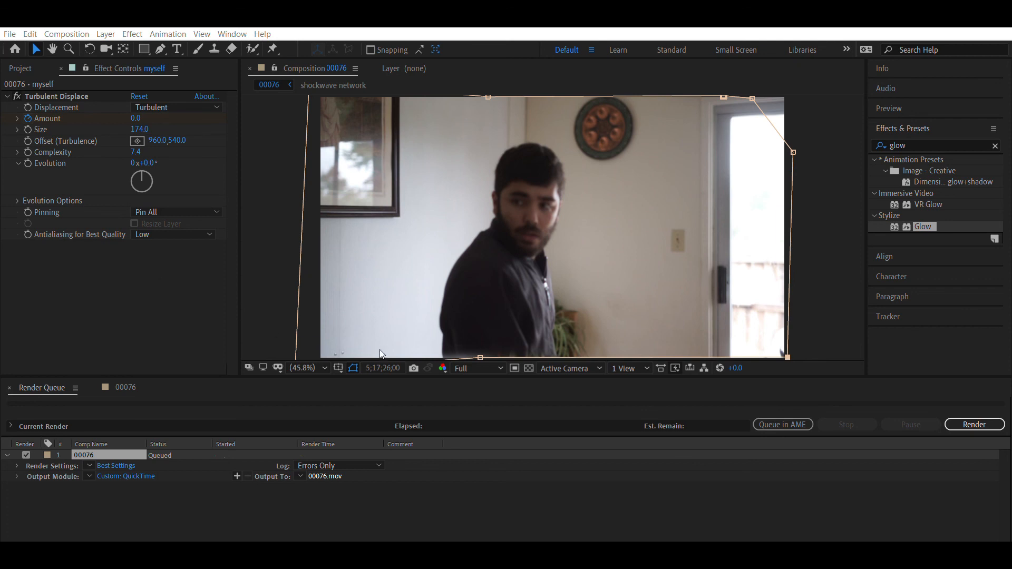
pyautogui.click(973, 425)
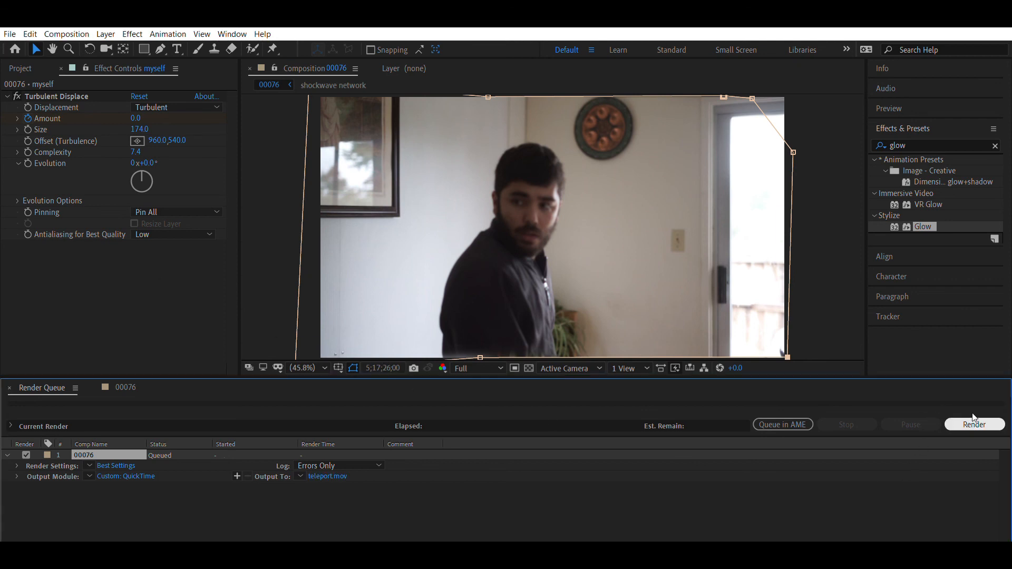